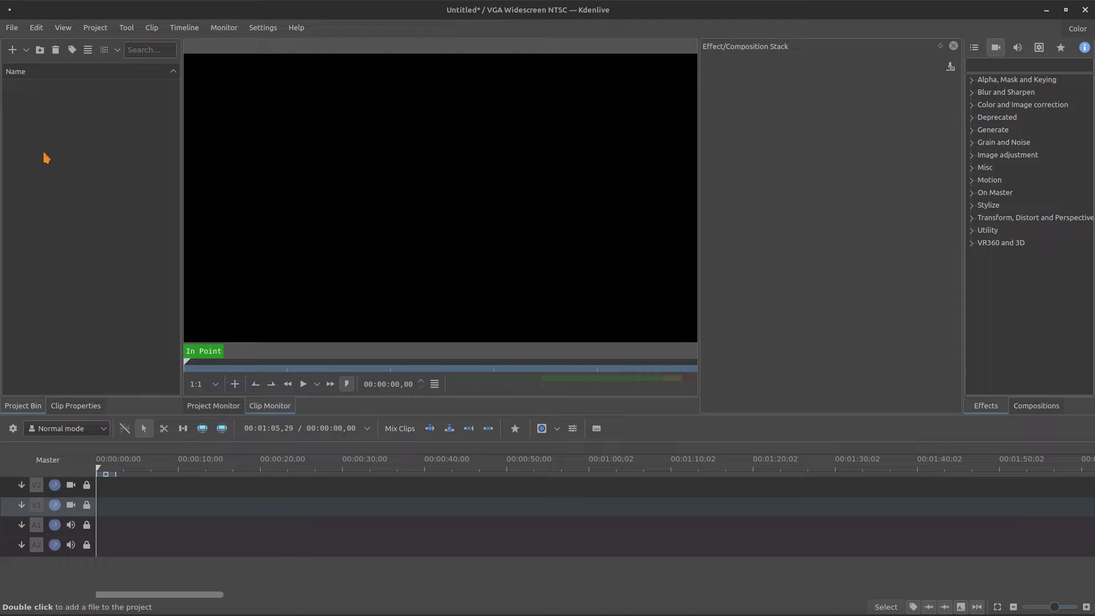
Start a new title clip with 'GAME' and 'PLAY' on two lines, moved up-left
{"action": "right_click", "coordinate": [65, 178]}
{"action": "left_click", "coordinate": [111, 256]}
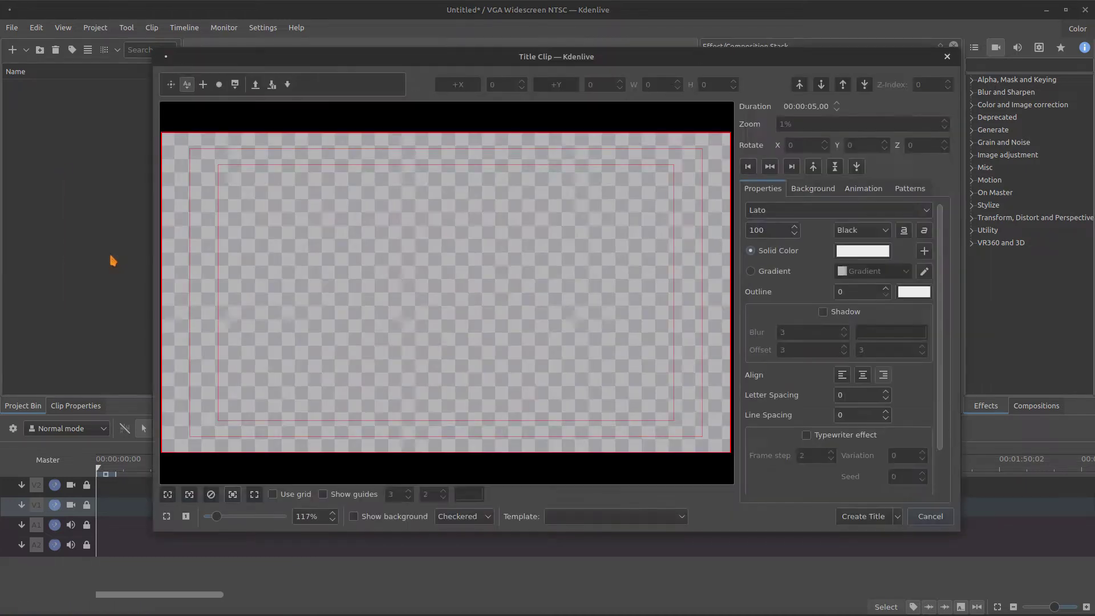
{"action": "left_click", "coordinate": [371, 300]}
{"action": "type", "text": "G"}
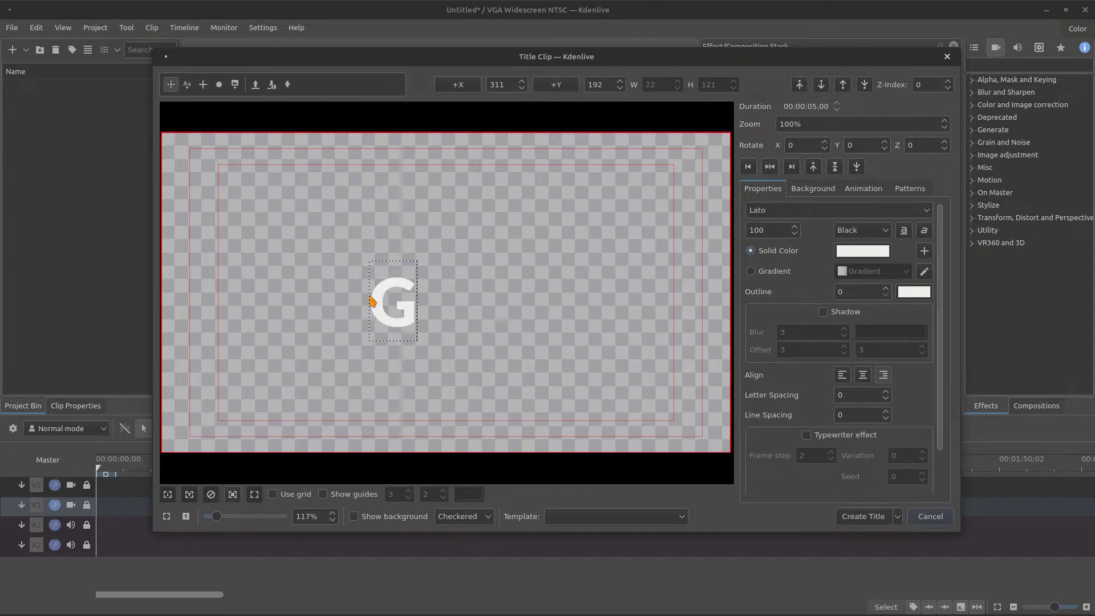
{"action": "type", "text": "AME"}
{"action": "key", "text": "Return"}
{"action": "type", "text": "PLAY"}
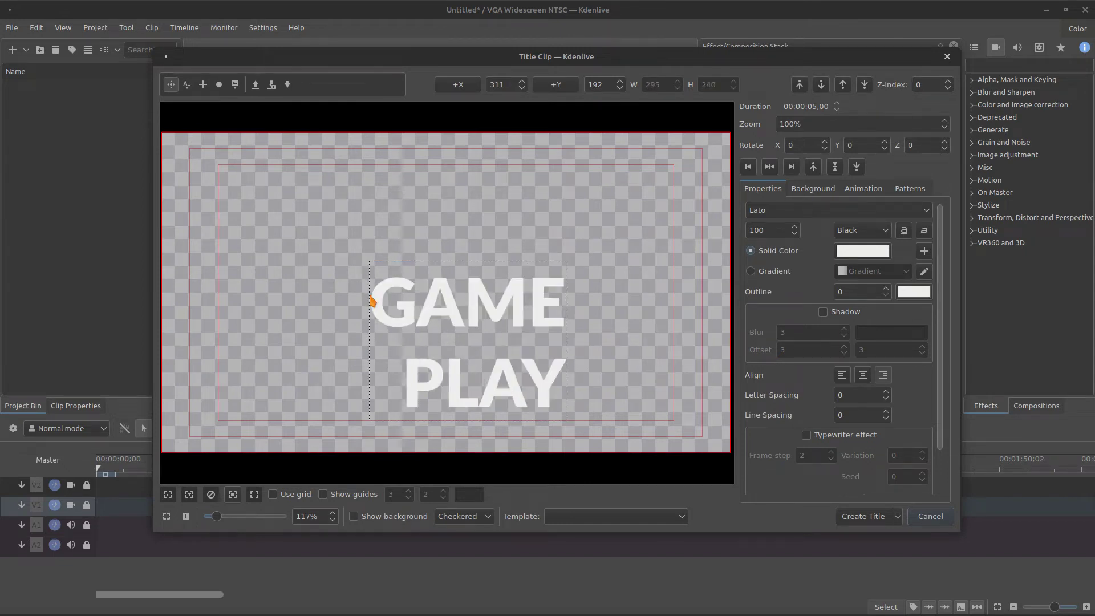
{"action": "left_click", "coordinate": [433, 243]}
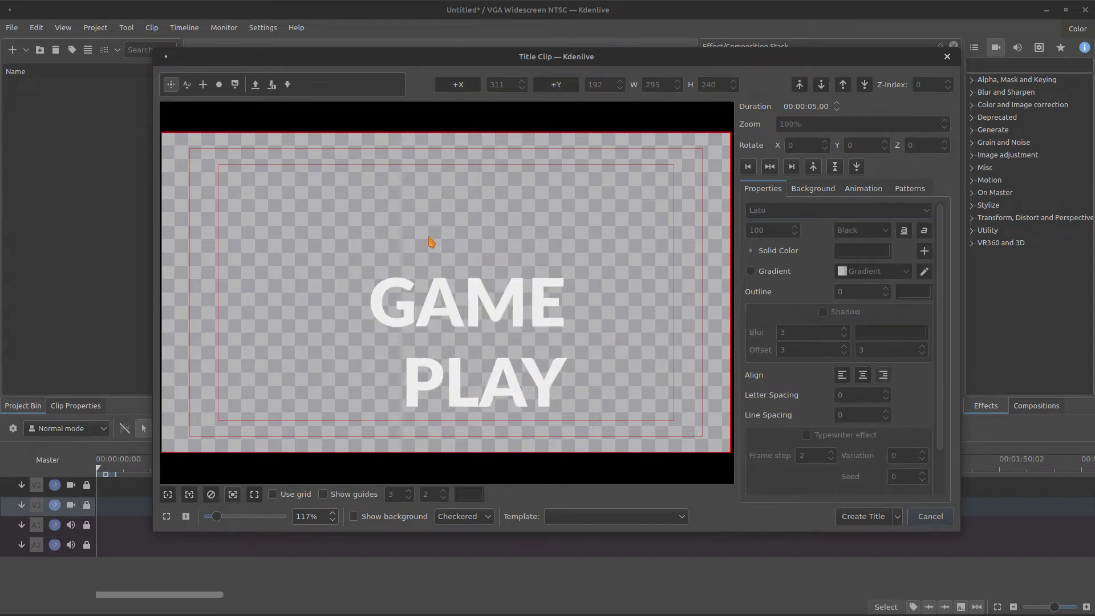
{"action": "left_click_drag", "start_coordinate": [439, 297], "coordinate": [418, 234]}
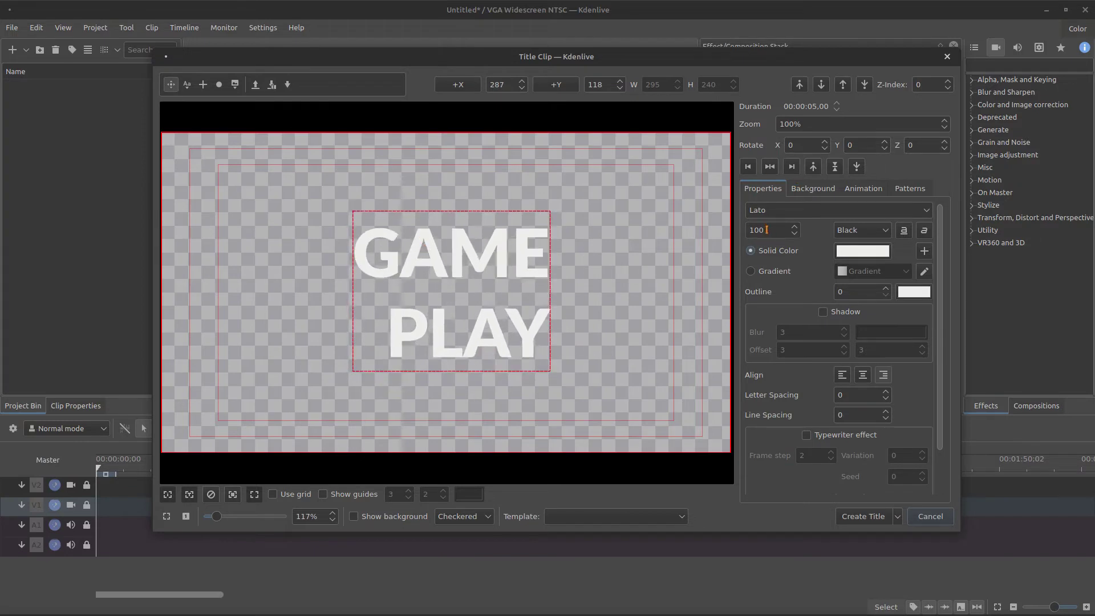
Give the text Black weight, centre both lines in frame, and save the title clip
{"action": "left_click_drag", "start_coordinate": [768, 231], "coordinate": [738, 224]}
{"action": "left_click", "coordinate": [871, 236]}
{"action": "left_click", "coordinate": [863, 300]}
{"action": "type", "text": "2"}
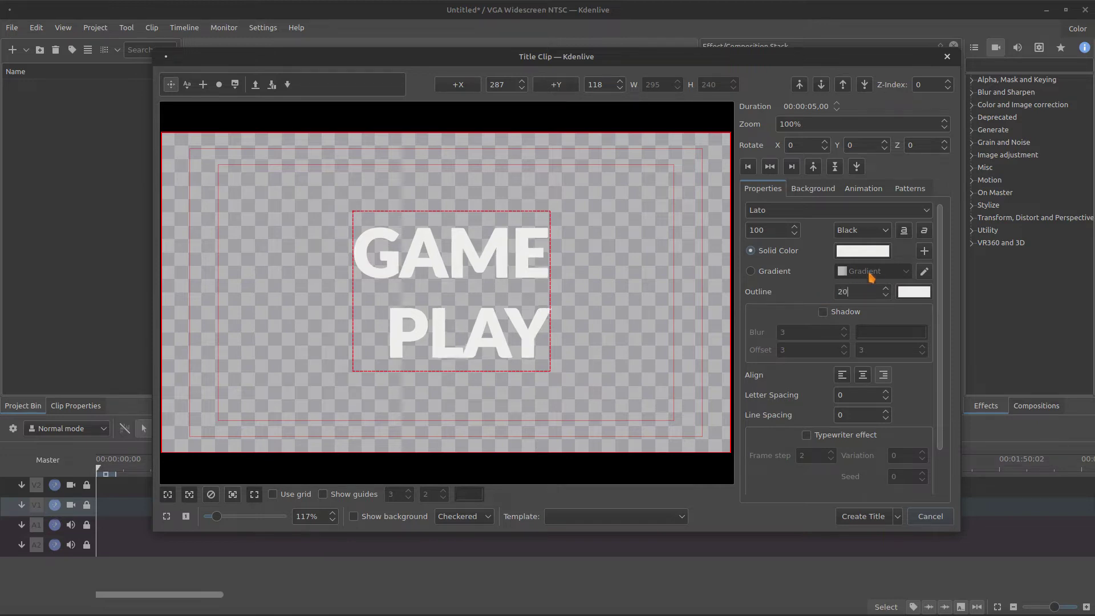
{"action": "left_click", "coordinate": [865, 378]}
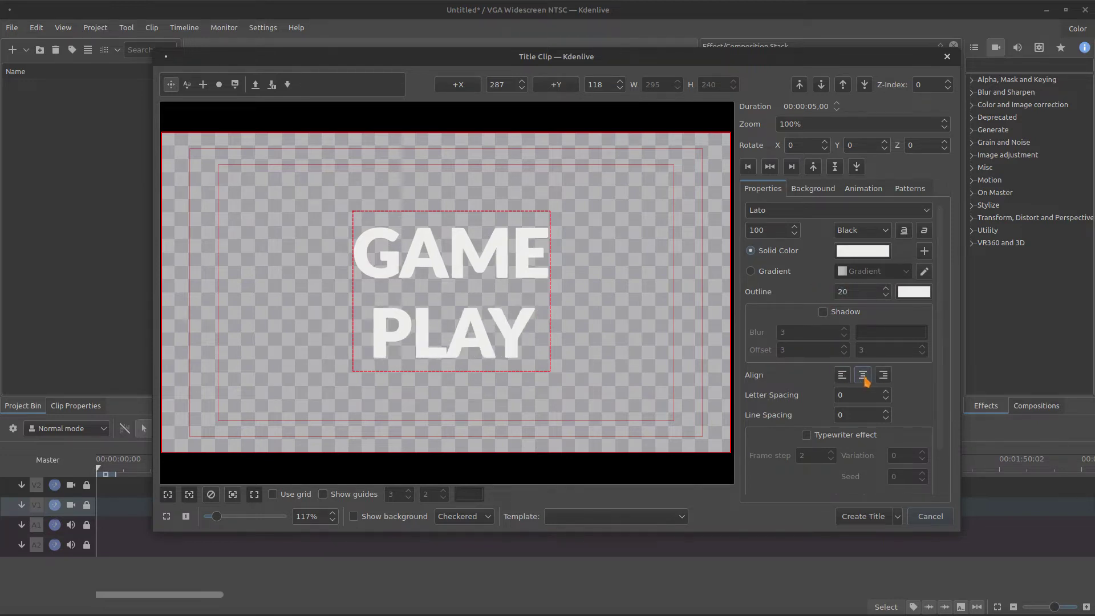
{"action": "left_click", "coordinate": [770, 167]}
{"action": "left_click", "coordinate": [835, 167]}
Drag the GAME PLAY title from the bin onto video track V1
{"action": "left_click", "coordinate": [865, 514]}
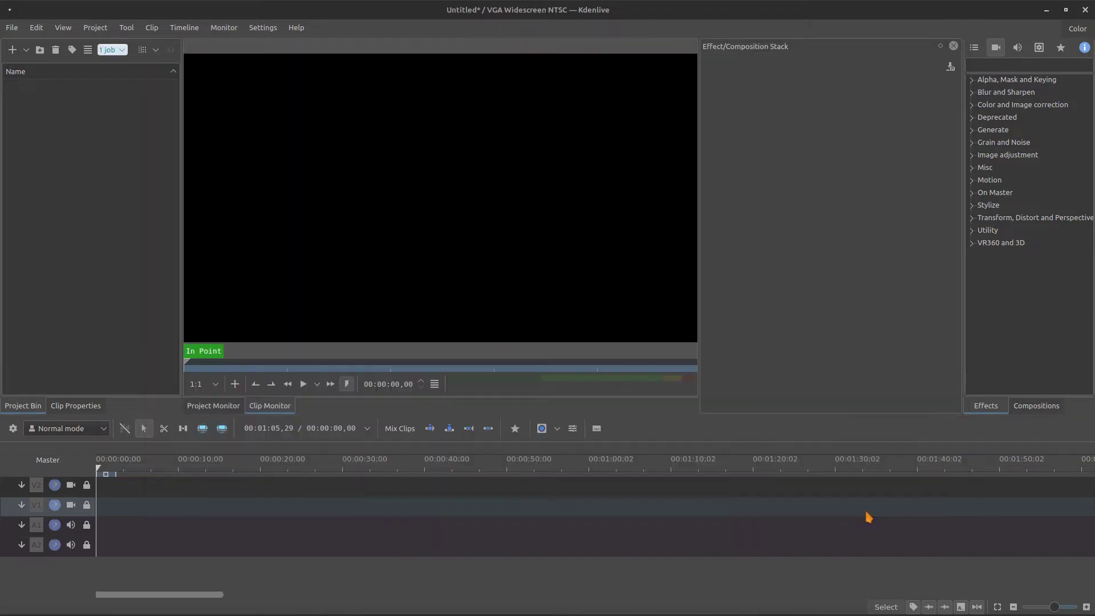
{"action": "mouse_move", "coordinate": [38, 99]}
{"action": "left_mouse_down"}
{"action": "mouse_move", "coordinate": [171, 360]}
{"action": "mouse_move", "coordinate": [133, 508]}
{"action": "left_mouse_up"}
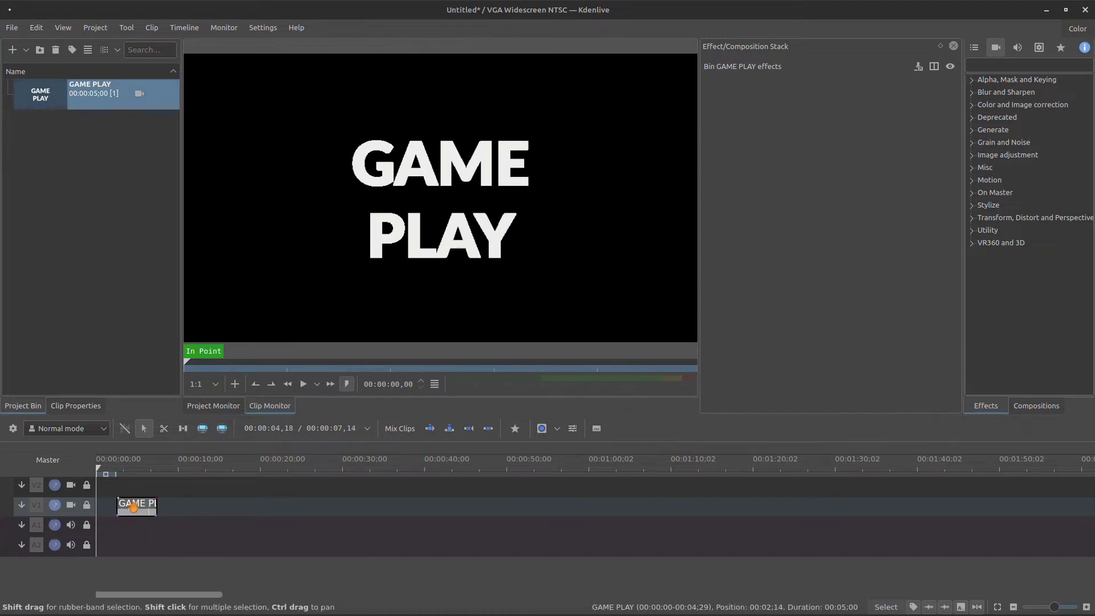
{"action": "left_click", "coordinate": [134, 507]}
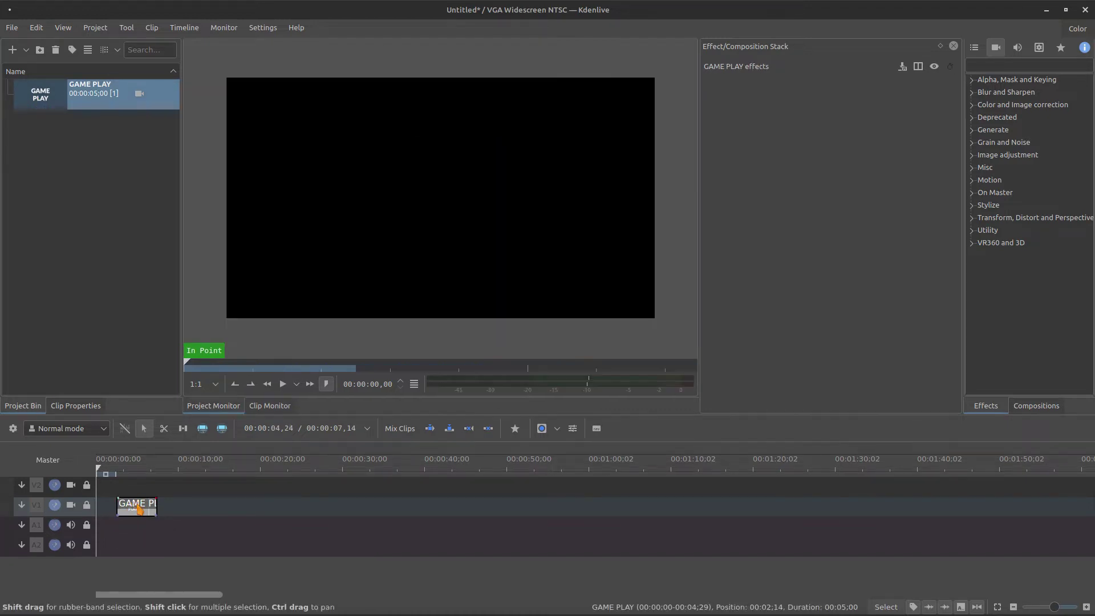
Shorten the clip's duration and move it to start near 00:00:00;24
{"action": "right_click", "coordinate": [135, 506]}
{"action": "left_click", "coordinate": [214, 280]}
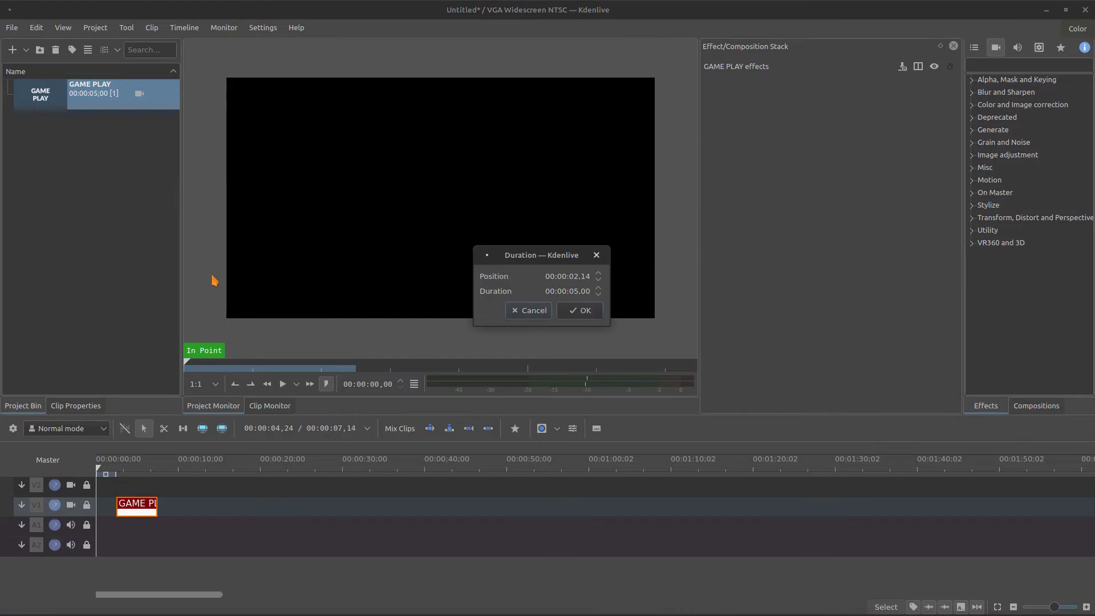
{"action": "left_click", "coordinate": [578, 291]}
{"action": "left_click", "coordinate": [584, 314]}
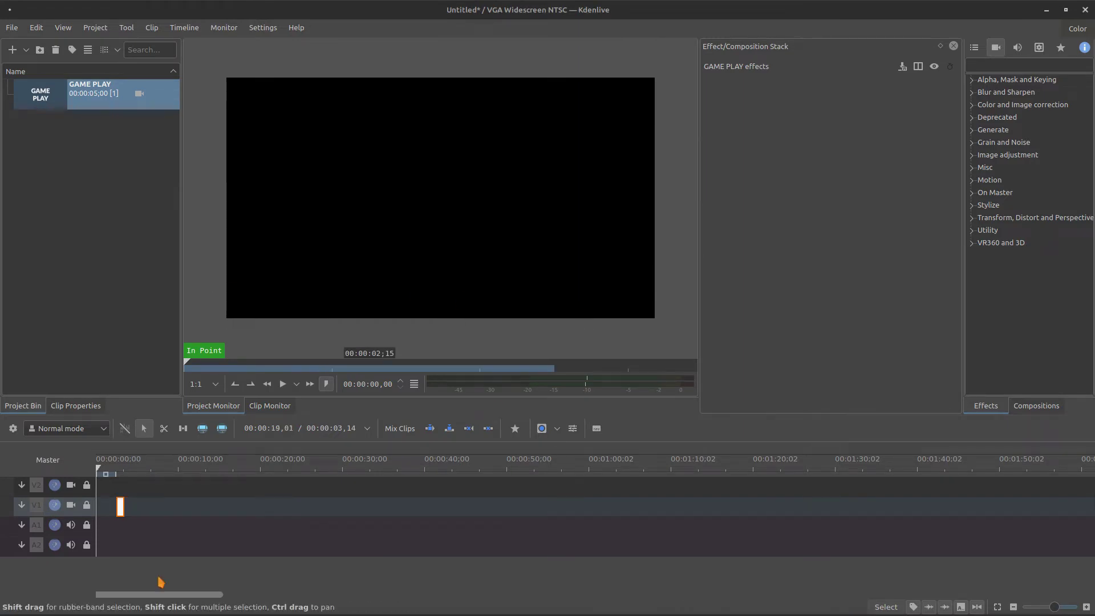
{"action": "left_click_drag", "start_coordinate": [222, 595], "coordinate": [102, 595]}
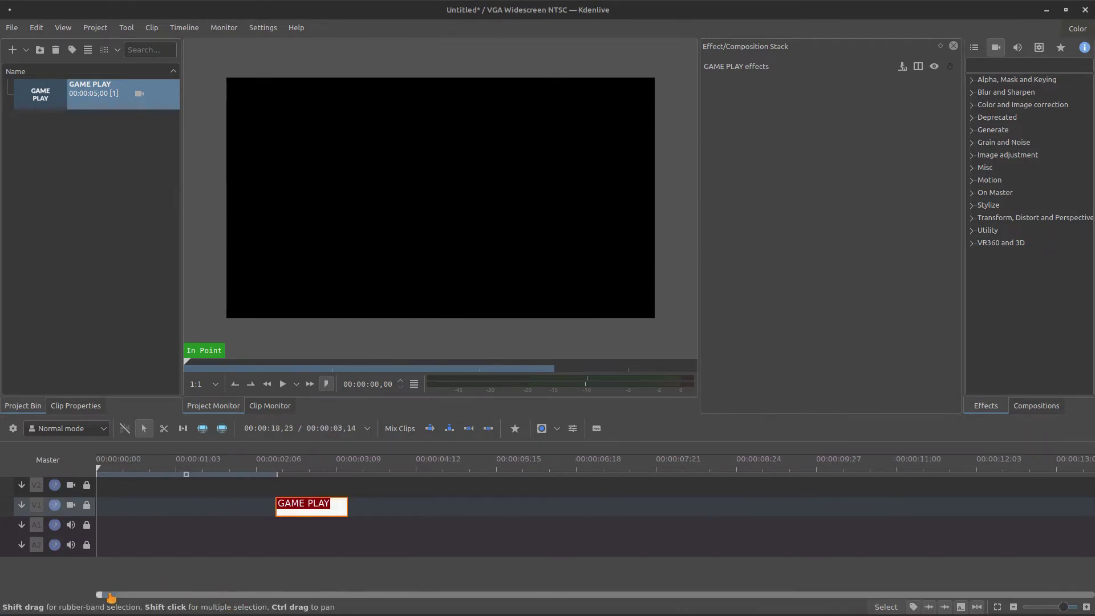
{"action": "left_click_drag", "start_coordinate": [266, 511], "coordinate": [214, 513]}
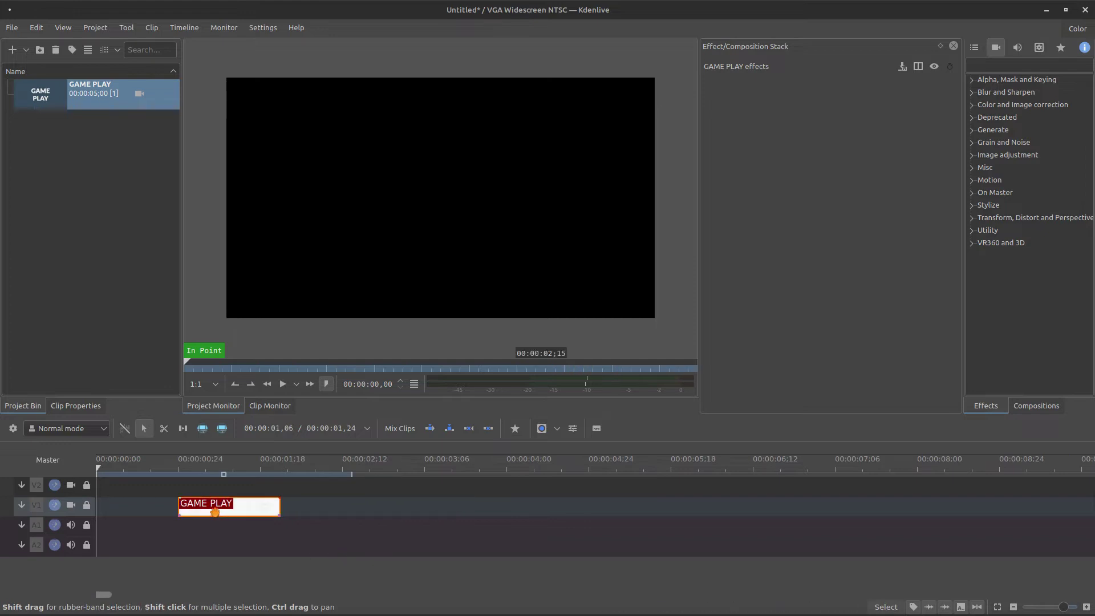
{"action": "left_click", "coordinate": [514, 428]}
Apply the Transform effect to the title and keyframe it one frame in
{"action": "left_click_drag", "start_coordinate": [529, 457], "coordinate": [210, 509]}
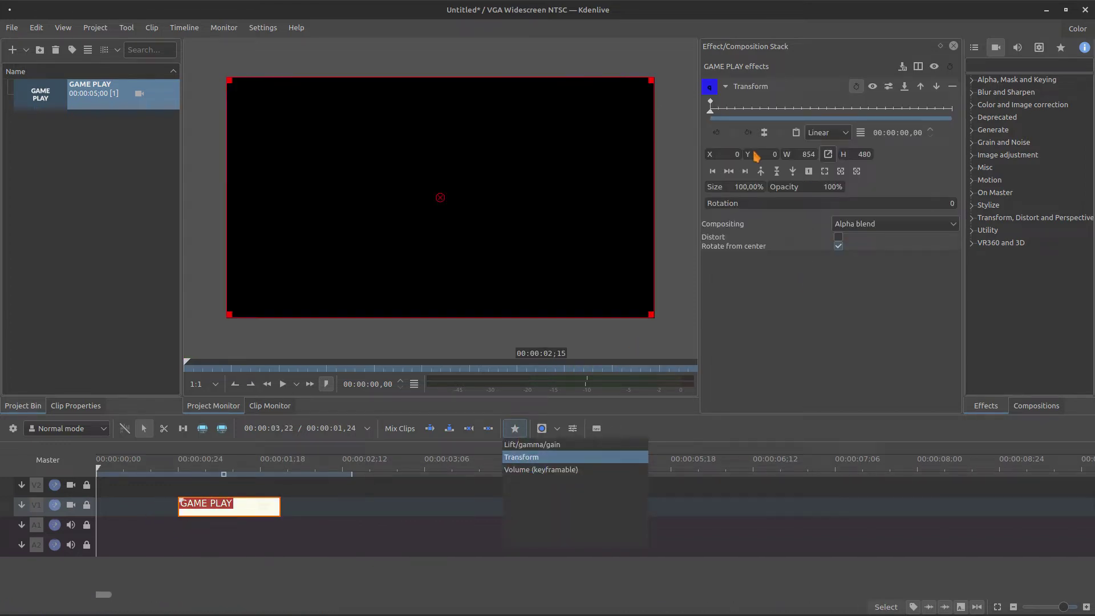
{"action": "left_click", "coordinate": [515, 434]}
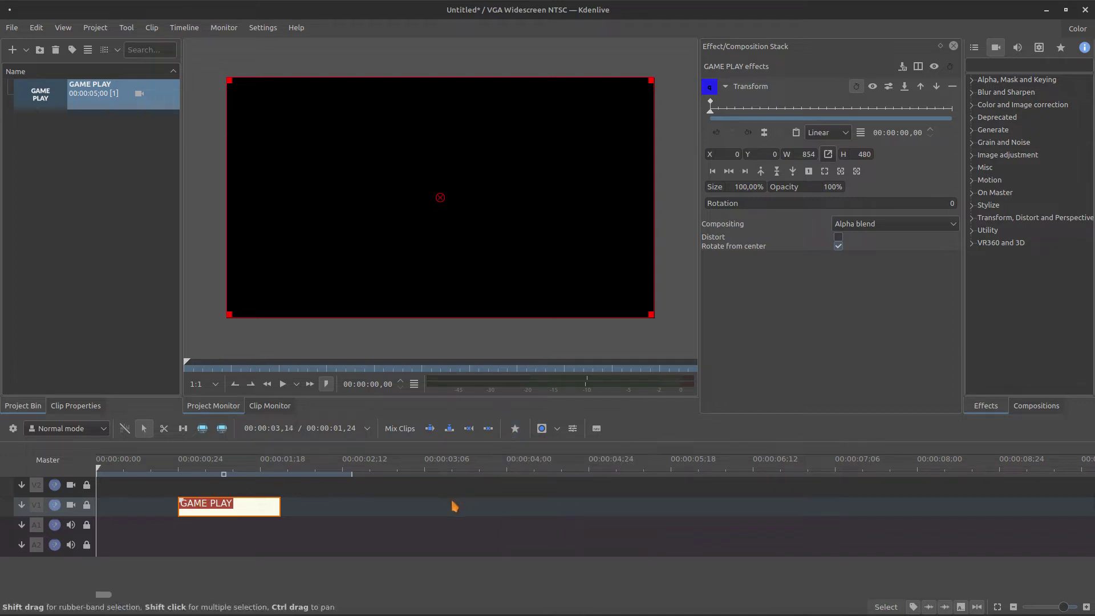
{"action": "left_click", "coordinate": [717, 115]}
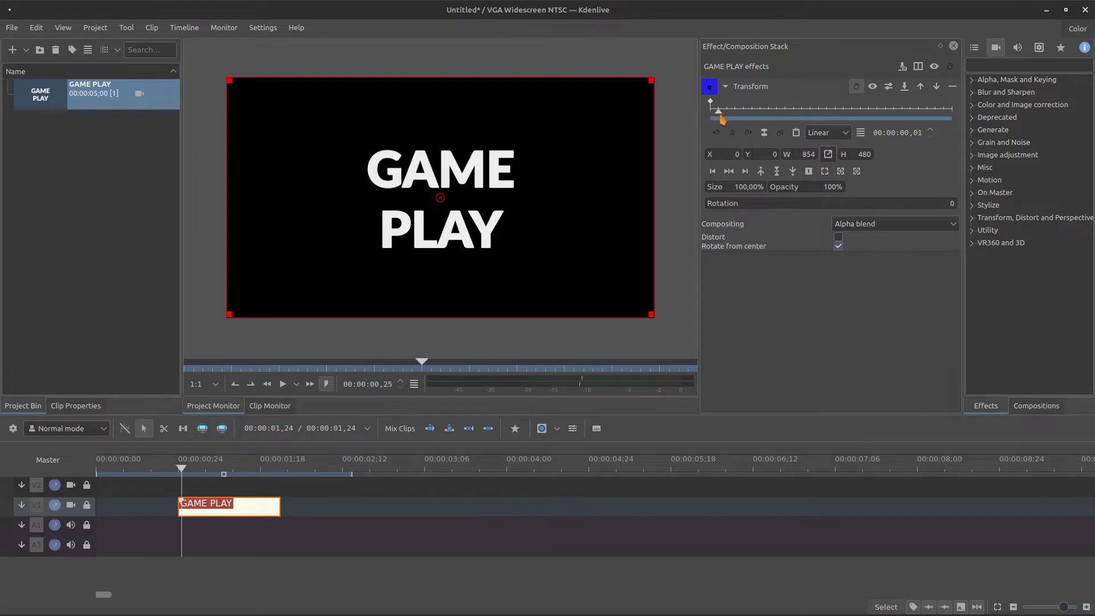
{"action": "left_click_drag", "start_coordinate": [720, 115], "coordinate": [728, 115]}
{"action": "left_click", "coordinate": [734, 135]}
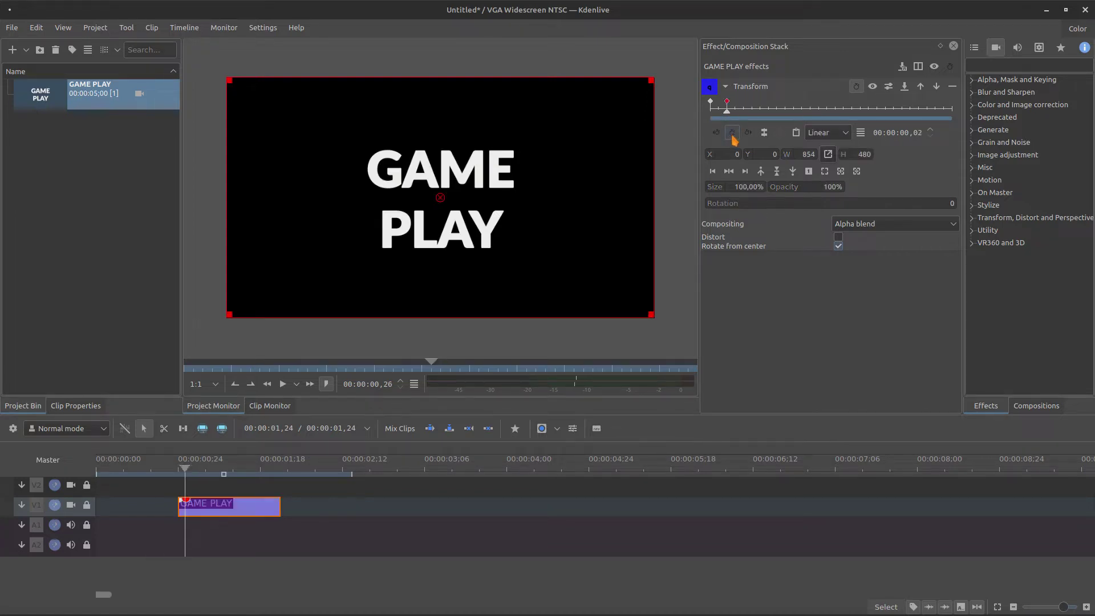
Add keyframes every frame or two with small X/Y offsets of the title
{"action": "left_click_drag", "start_coordinate": [441, 200], "coordinate": [452, 200]}
{"action": "left_click", "coordinate": [736, 111]}
{"action": "key", "text": "Right"}
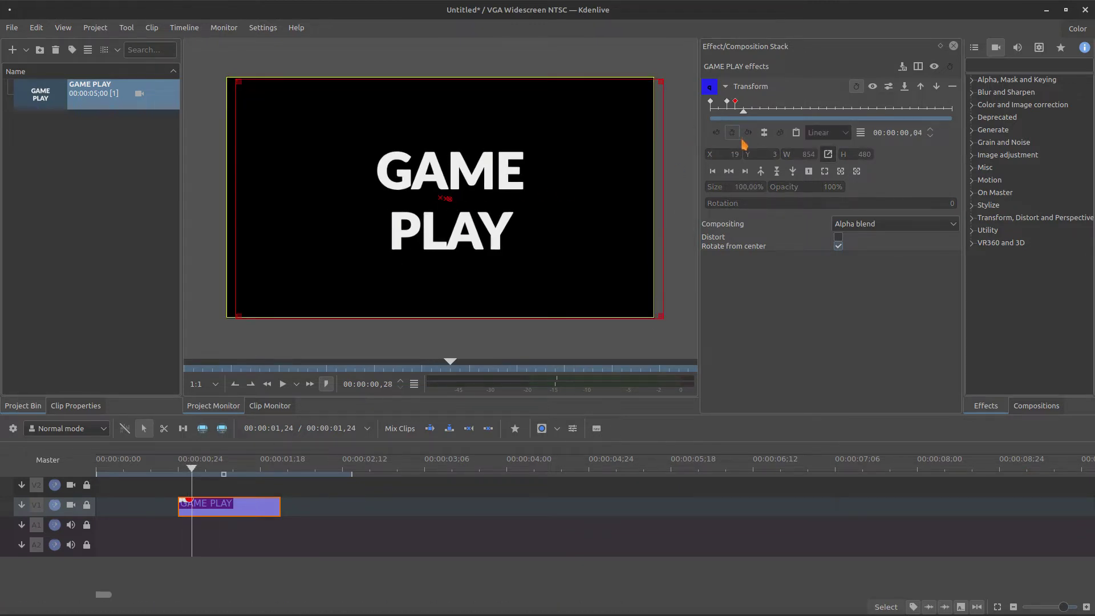
{"action": "key", "text": "Right"}
{"action": "left_click", "coordinate": [732, 135]}
{"action": "left_click_drag", "start_coordinate": [411, 196], "coordinate": [407, 194]}
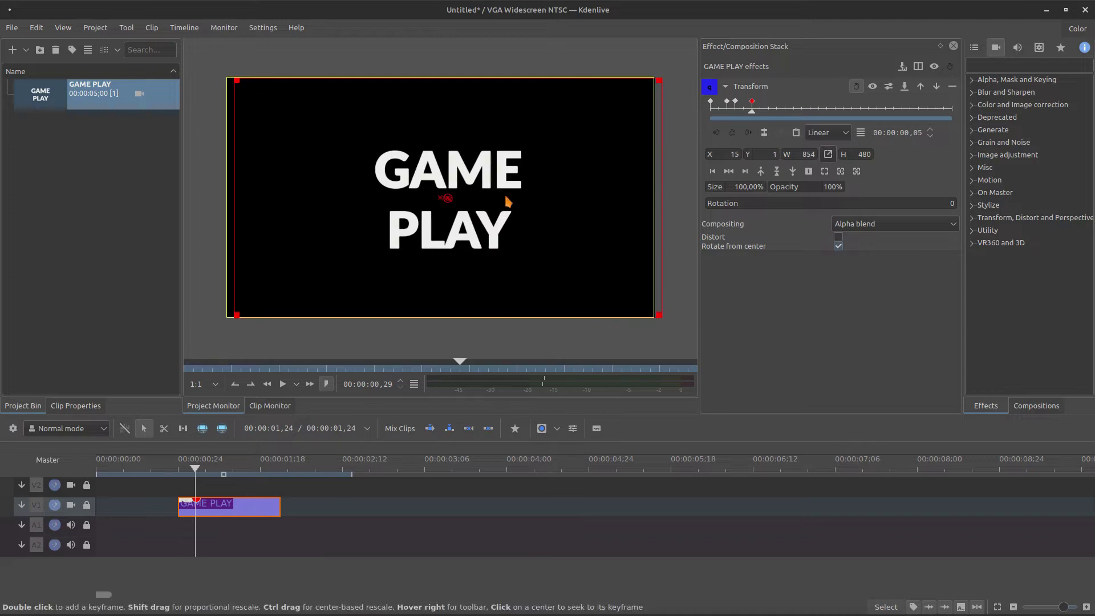
{"action": "key", "text": "Right"}
{"action": "left_click", "coordinate": [732, 134]}
{"action": "key", "text": "Right"}
{"action": "key", "text": "Right"}
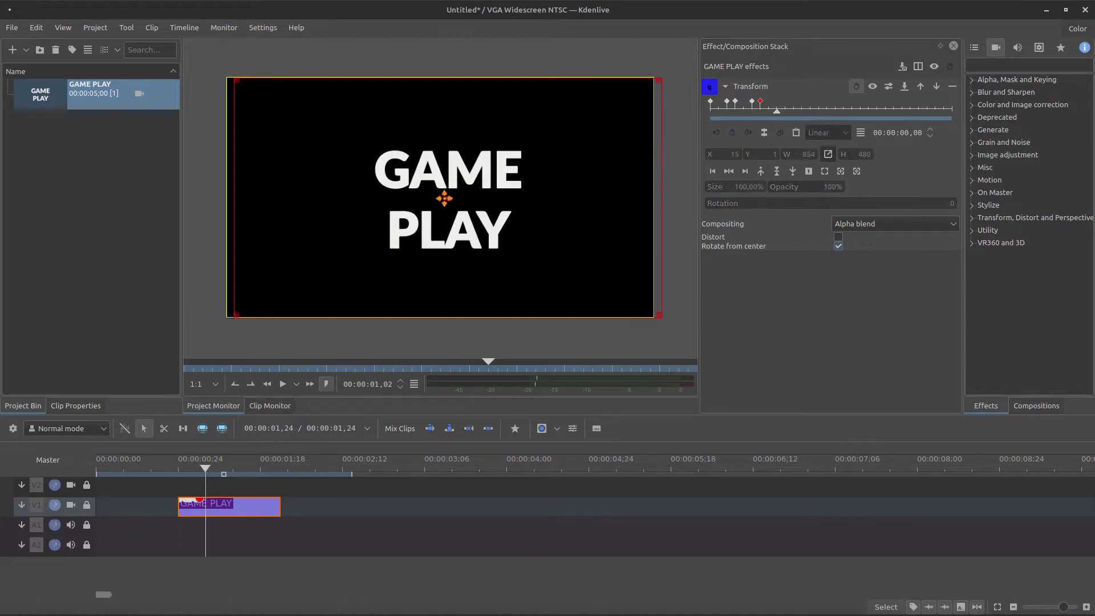
{"action": "left_click_drag", "start_coordinate": [513, 211], "coordinate": [506, 209]}
{"action": "key", "text": "Right"}
{"action": "left_click", "coordinate": [732, 135]}
{"action": "left_click_drag", "start_coordinate": [443, 198], "coordinate": [423, 198]}
{"action": "key", "text": "Right"}
{"action": "key", "text": "Right"}
{"action": "key", "text": "Right"}
Continue adding jitter keyframes with small position shifts later in the clip
{"action": "key", "text": "Right"}
{"action": "key", "text": "Right"}
{"action": "left_click", "coordinate": [732, 134]}
{"action": "key", "text": "Right"}
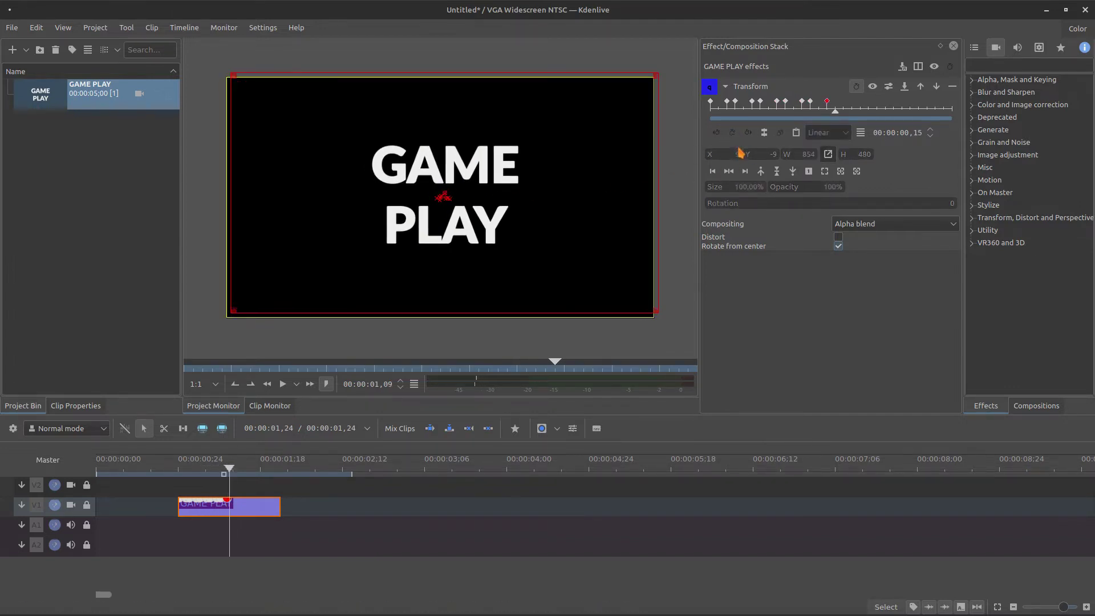
{"action": "key", "text": "Right"}
{"action": "key", "text": "Right"}
{"action": "left_click_drag", "start_coordinate": [435, 199], "coordinate": [462, 197]}
{"action": "key", "text": "Right"}
{"action": "key", "text": "Right"}
{"action": "key", "text": "Right"}
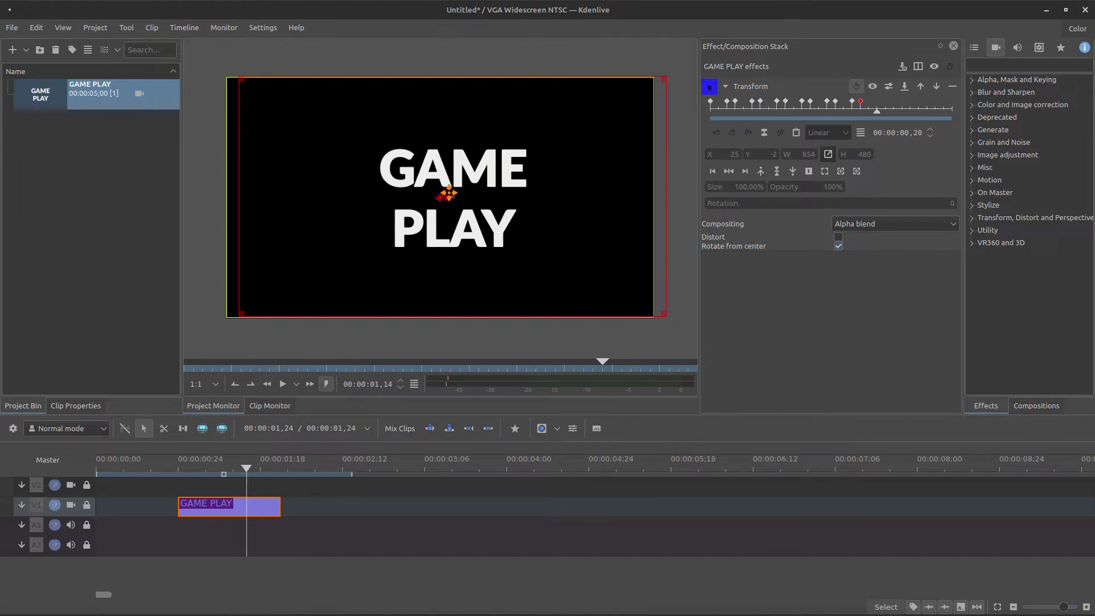
{"action": "left_click", "coordinate": [447, 193]}
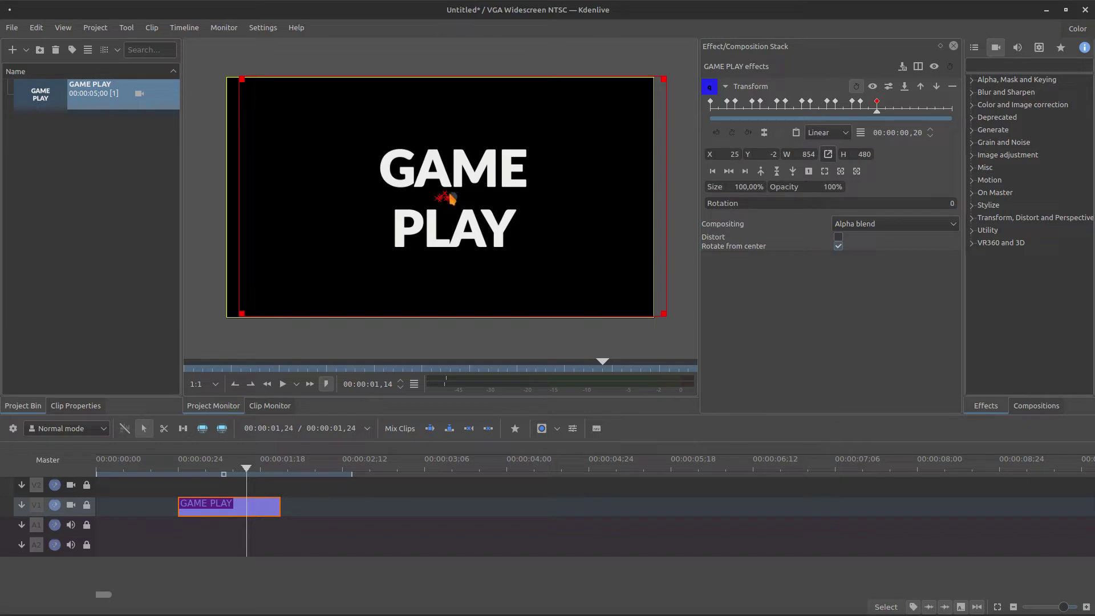
{"action": "key", "text": "Right"}
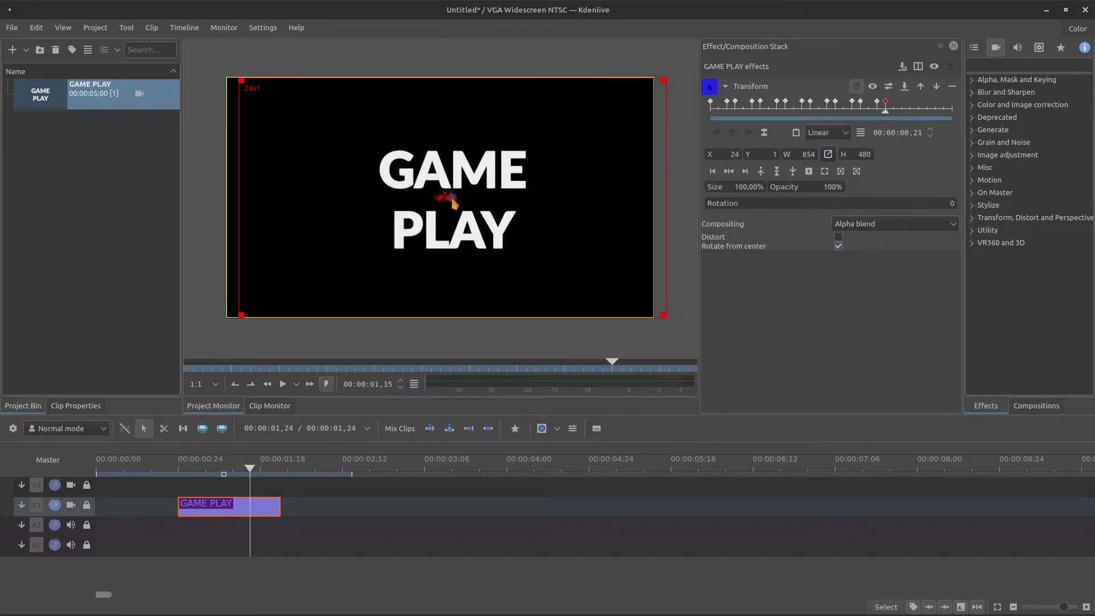
{"action": "key", "text": "Right"}
{"action": "key", "text": "Right"}
{"action": "key", "text": "Right"}
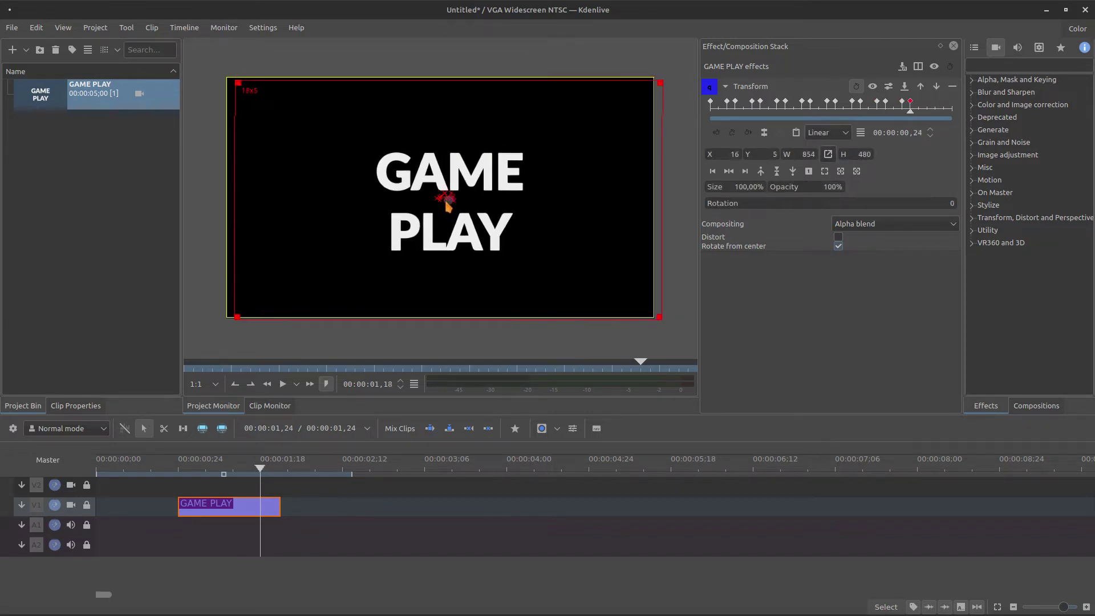
{"action": "key", "text": "Right"}
{"action": "key", "text": "Right"}
{"action": "mouse_move", "coordinate": [444, 200]}
{"action": "left_mouse_down"}
{"action": "mouse_move", "coordinate": [435, 197]}
{"action": "mouse_move", "coordinate": [446, 203]}
{"action": "left_mouse_up"}
{"action": "key", "text": "Right"}
{"action": "key", "text": "Right"}
{"action": "key", "text": "Right"}
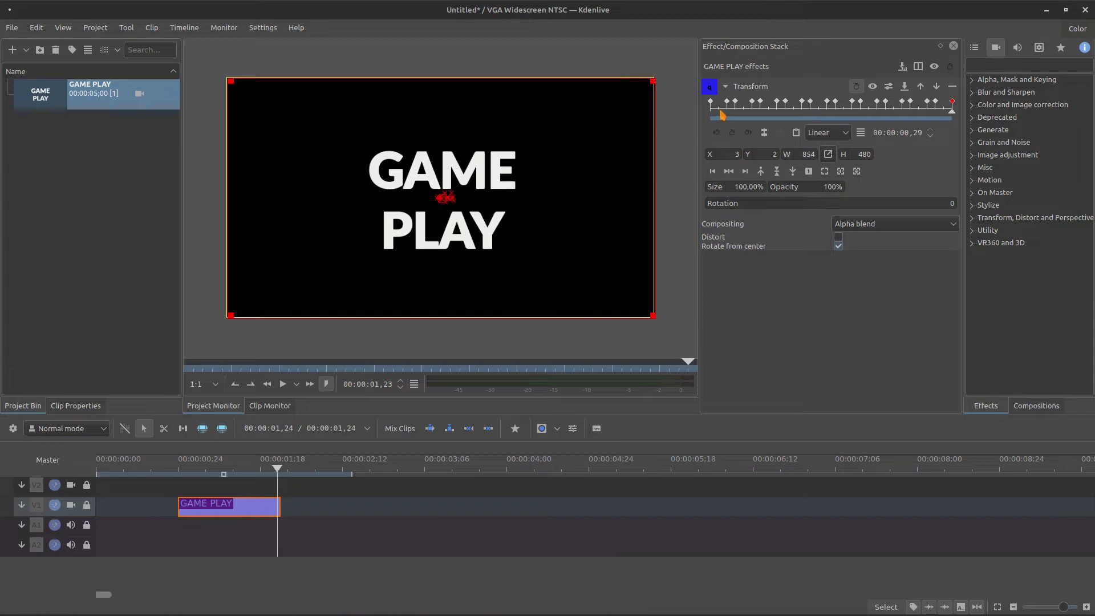
Set the final keyframe's X and Y position back to 0
{"action": "left_click", "coordinate": [705, 118]}
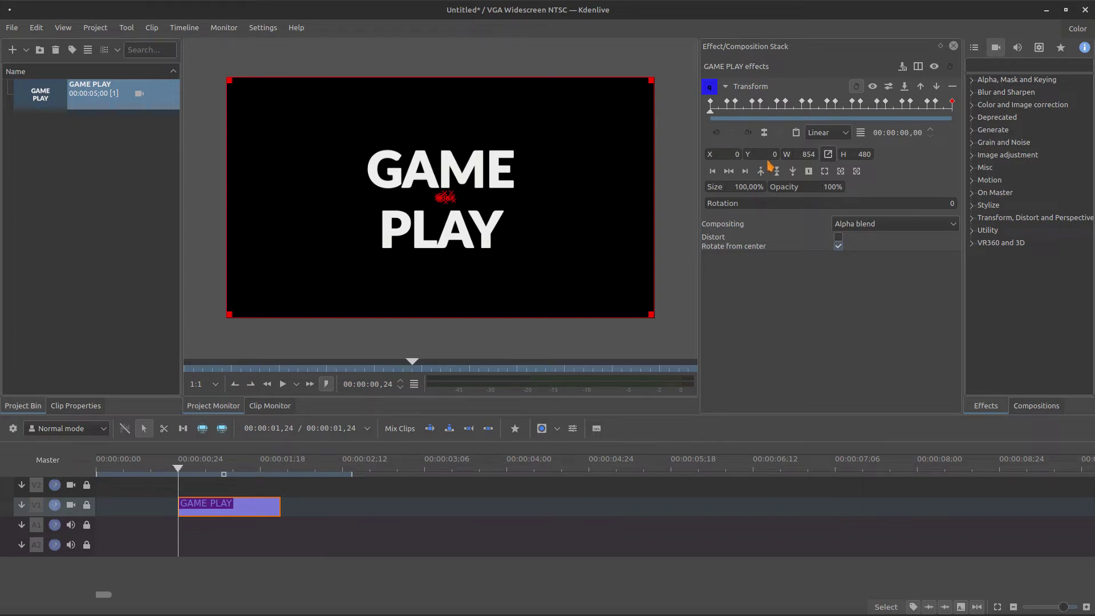
{"action": "left_click_drag", "start_coordinate": [818, 114], "coordinate": [952, 113]}
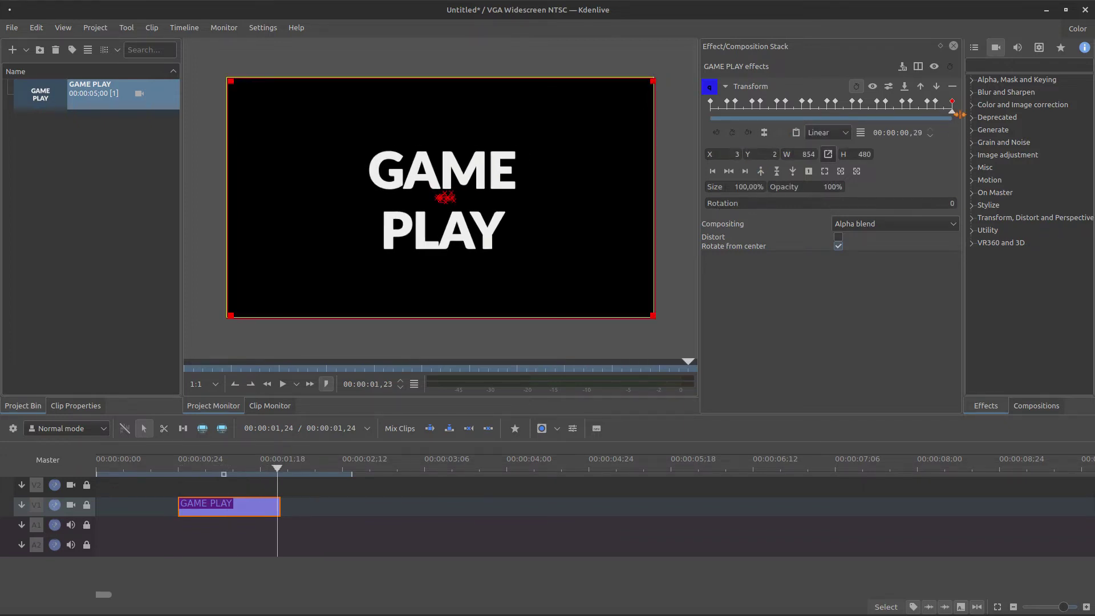
{"action": "left_click", "coordinate": [761, 168]}
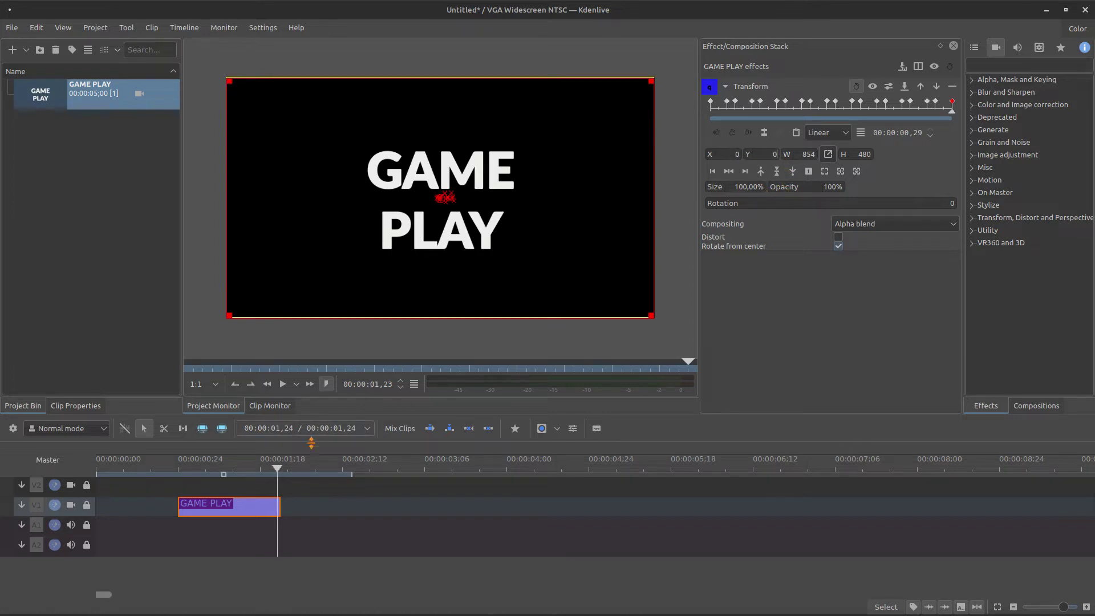
Paste a copy of the GAME PLAY clip flush against the original
{"action": "right_click", "coordinate": [224, 503]}
{"action": "left_click", "coordinate": [286, 206]}
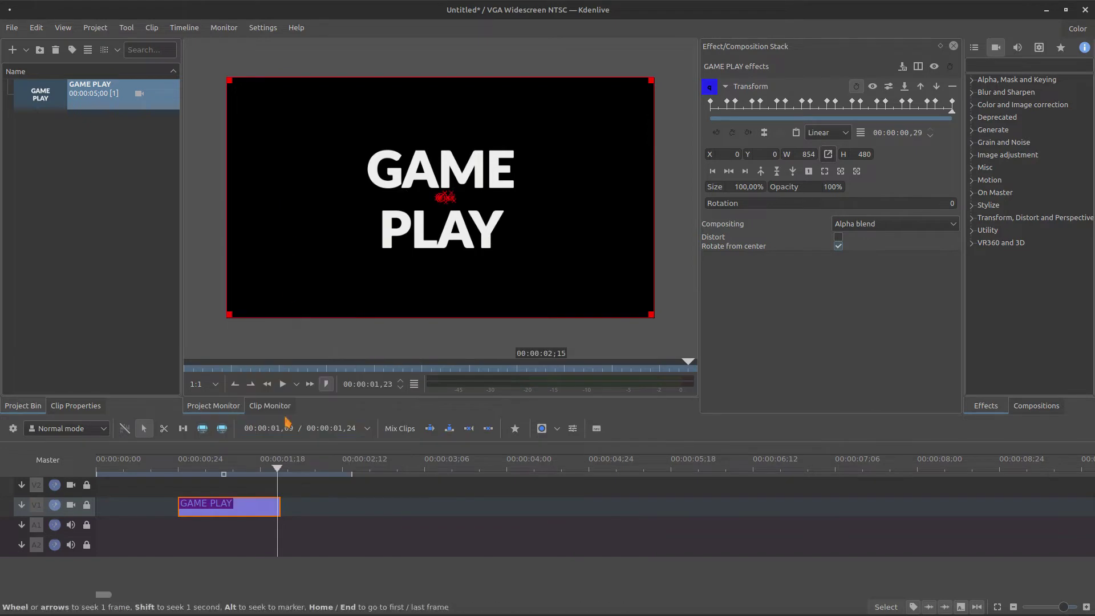
{"action": "right_click", "coordinate": [302, 509]}
{"action": "left_click", "coordinate": [338, 391]}
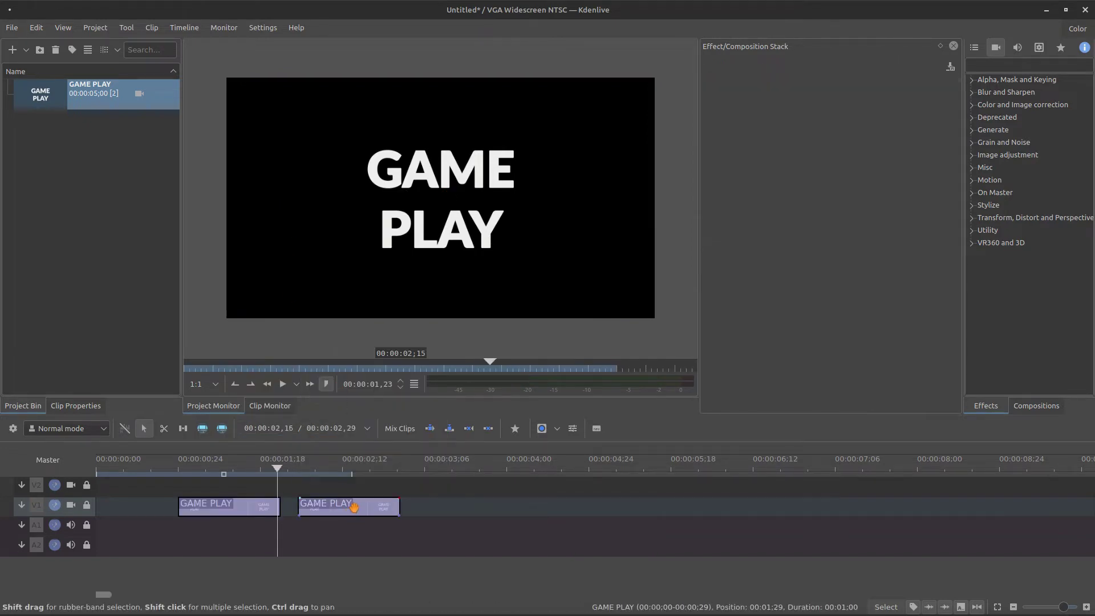
{"action": "left_click_drag", "start_coordinate": [342, 504], "coordinate": [325, 505]}
Play back the two title clips from the start of the first
{"action": "left_click", "coordinate": [180, 490]}
{"action": "key", "text": "space"}
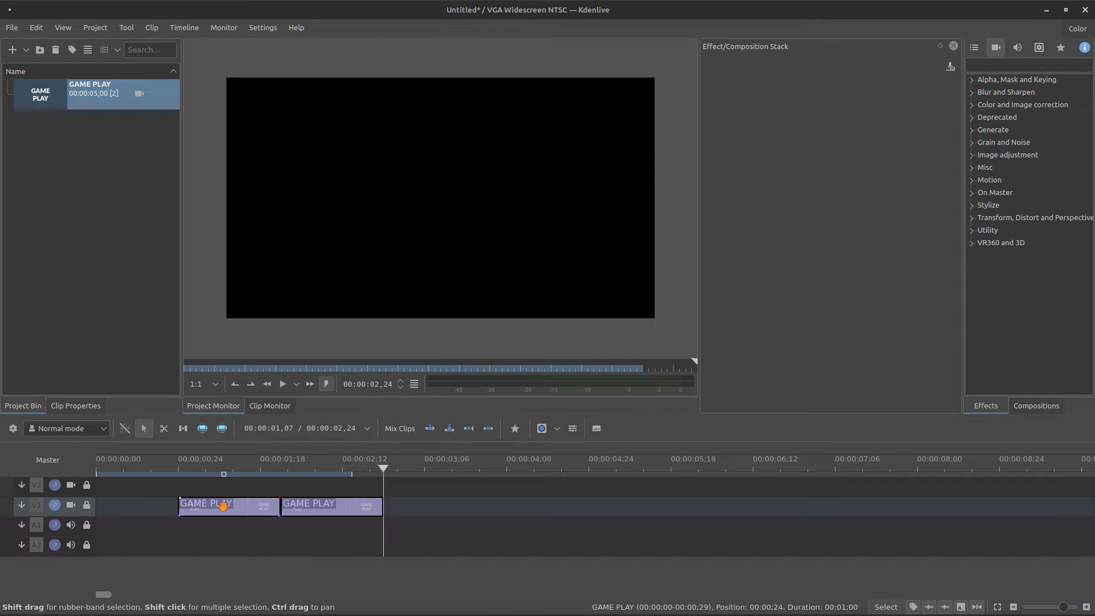
{"action": "left_click_drag", "start_coordinate": [48, 100], "coordinate": [152, 486]}
Set the new clip's duration to 10 frames and move it before the first title
{"action": "right_click", "coordinate": [157, 488]}
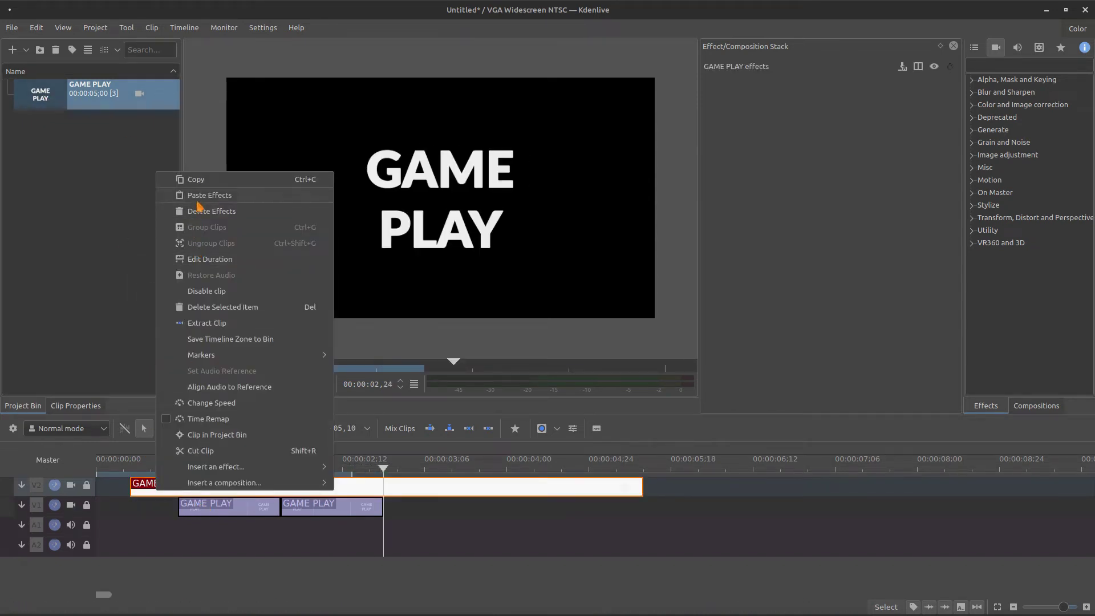
{"action": "left_click", "coordinate": [212, 259]}
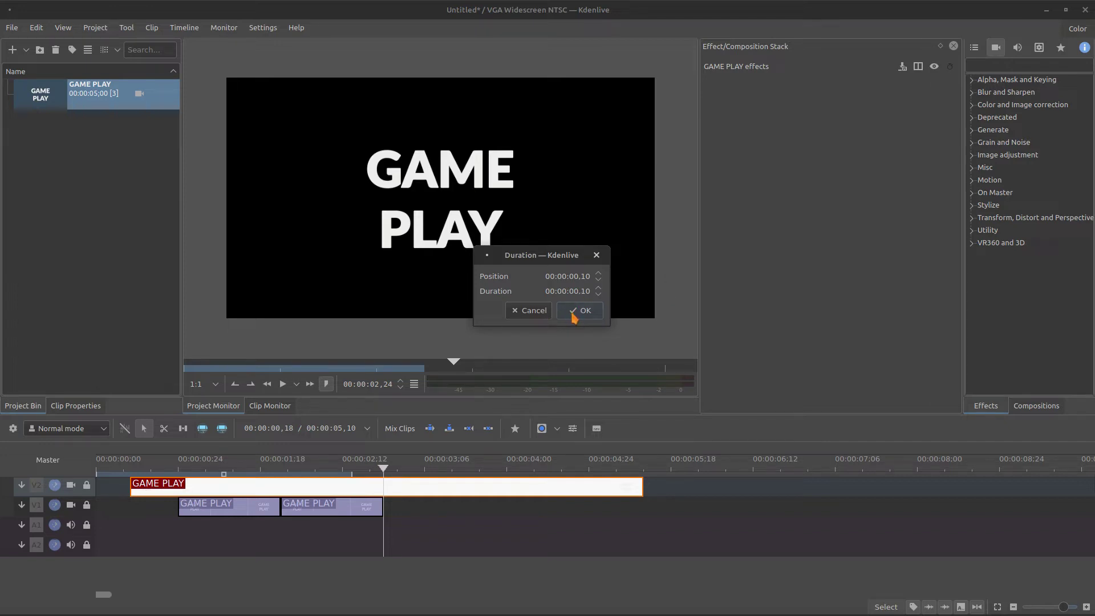
{"action": "left_click", "coordinate": [574, 312]}
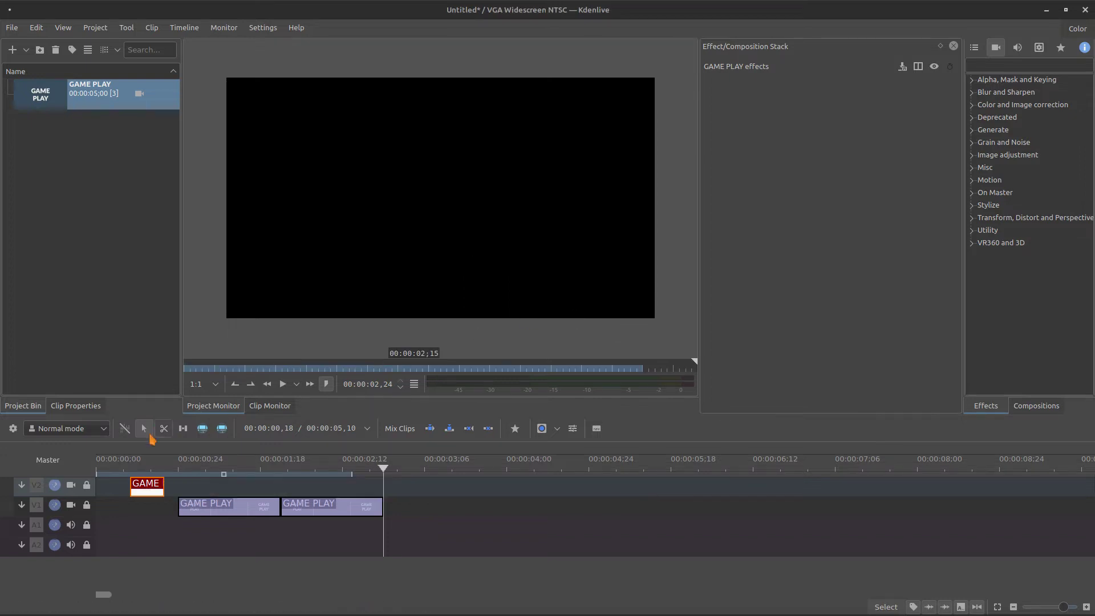
{"action": "mouse_move", "coordinate": [147, 490]}
{"action": "left_mouse_down"}
{"action": "mouse_move", "coordinate": [159, 511]}
{"action": "mouse_move", "coordinate": [153, 497]}
{"action": "left_mouse_up"}
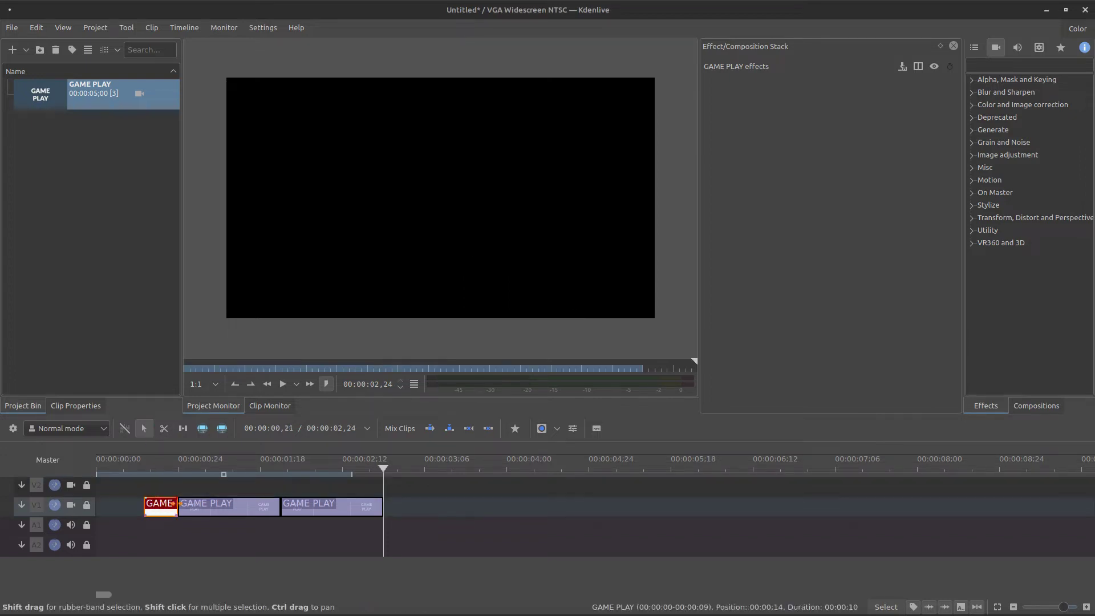
Apply Transform to the short clip with Size 1% and Opacity 0%
{"action": "left_click", "coordinate": [514, 429]}
{"action": "left_click_drag", "start_coordinate": [524, 457], "coordinate": [176, 512]}
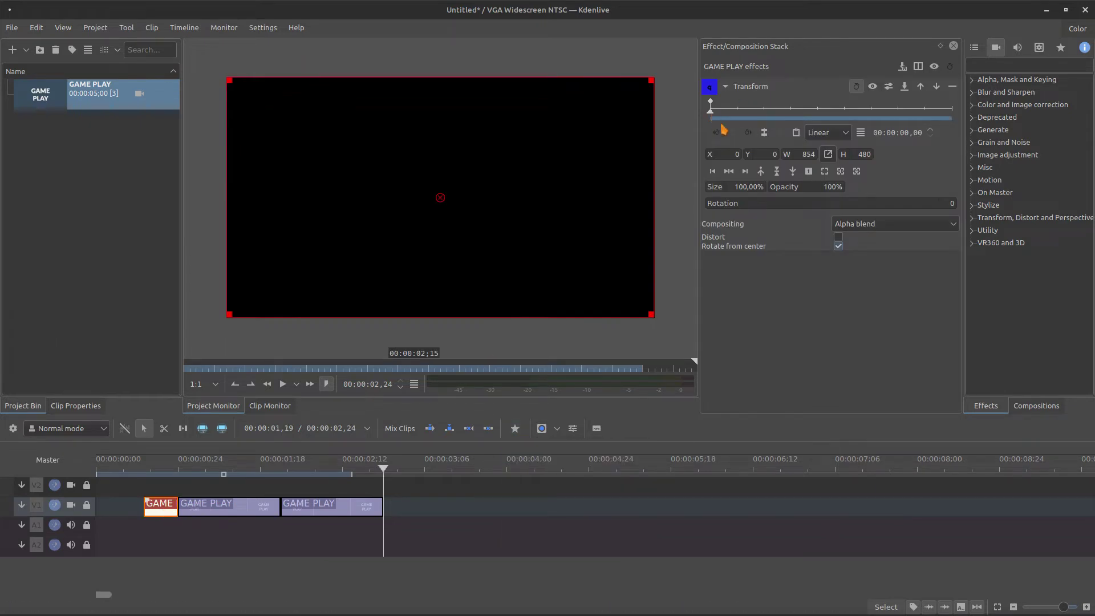
{"action": "left_click_drag", "start_coordinate": [719, 189], "coordinate": [649, 206]}
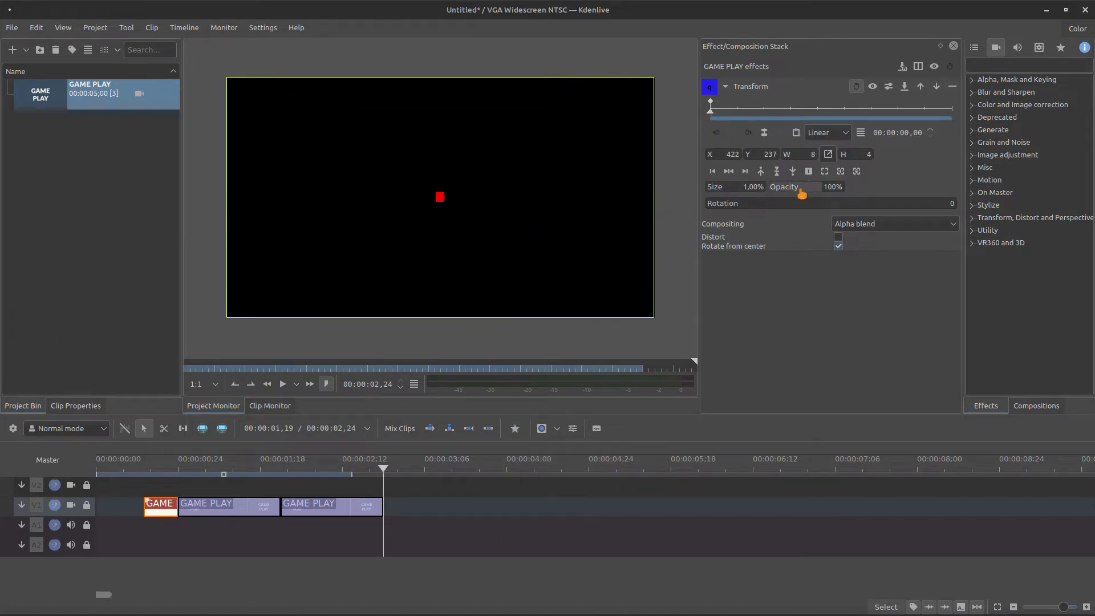
{"action": "left_click_drag", "start_coordinate": [802, 193], "coordinate": [739, 205]}
Keyframe the short clip to reach 100% size and opacity at its end
{"action": "left_click", "coordinate": [738, 116]}
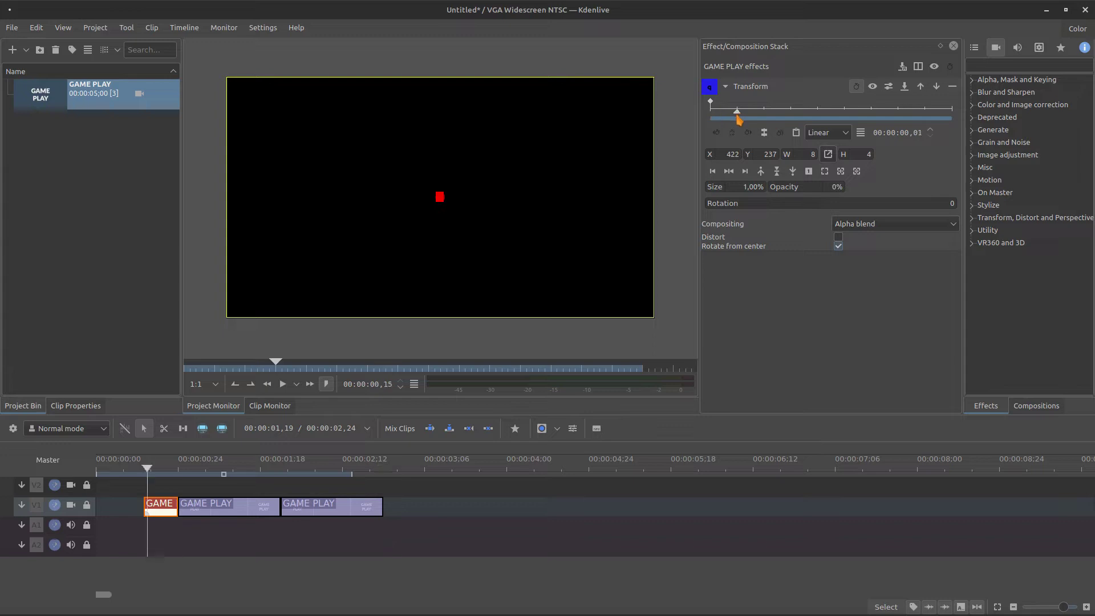
{"action": "left_click", "coordinate": [734, 133]}
{"action": "left_click_drag", "start_coordinate": [750, 118], "coordinate": [958, 122]}
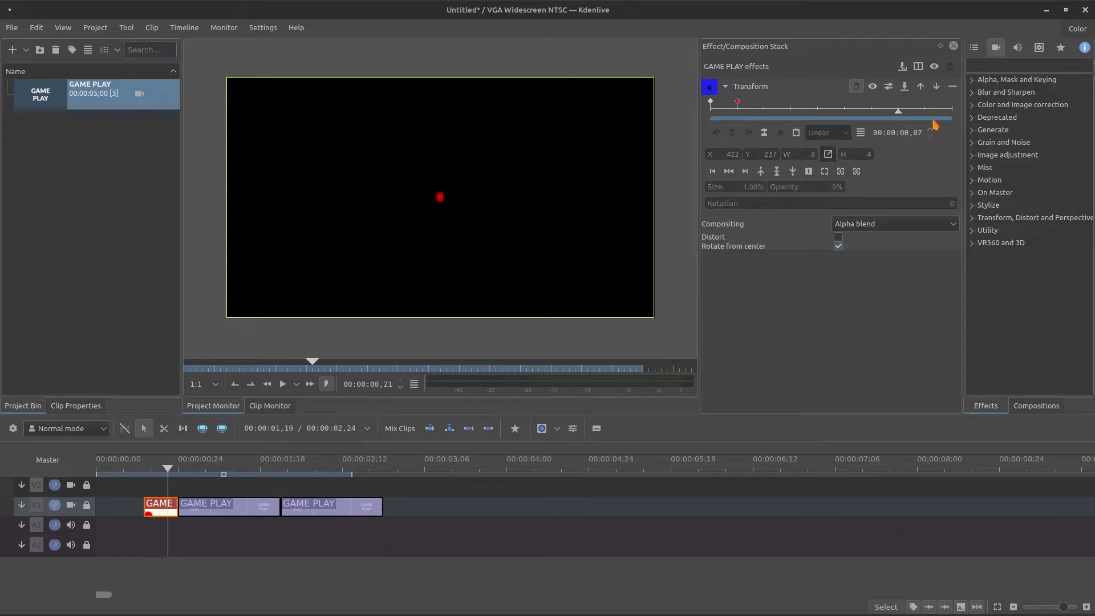
{"action": "left_click", "coordinate": [733, 133]}
{"action": "left_click", "coordinate": [742, 186]}
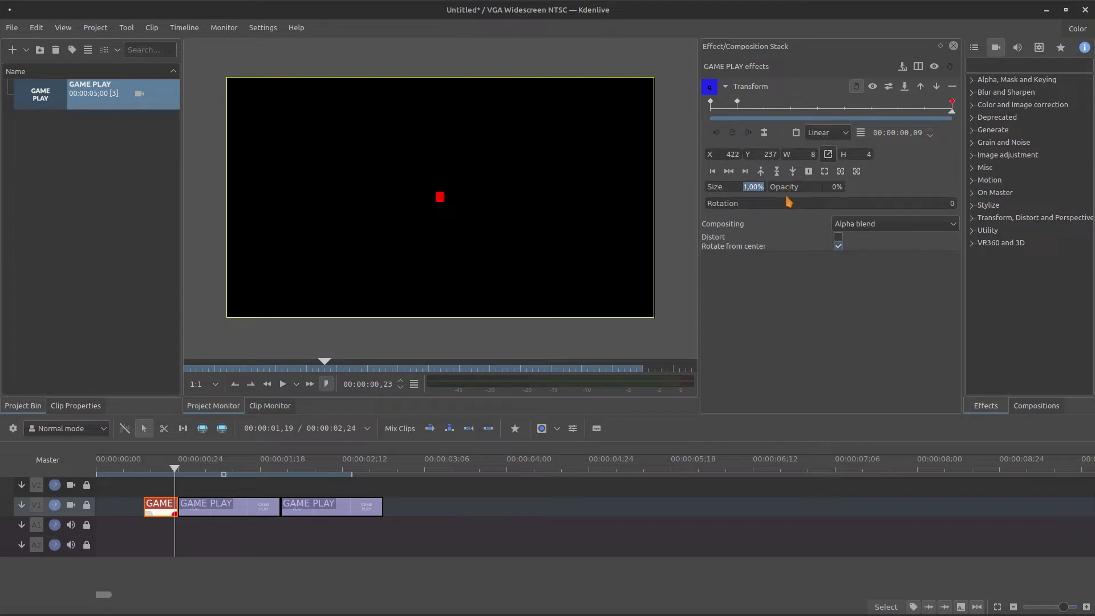
{"action": "type", "text": "10"}
{"action": "key", "text": "Return"}
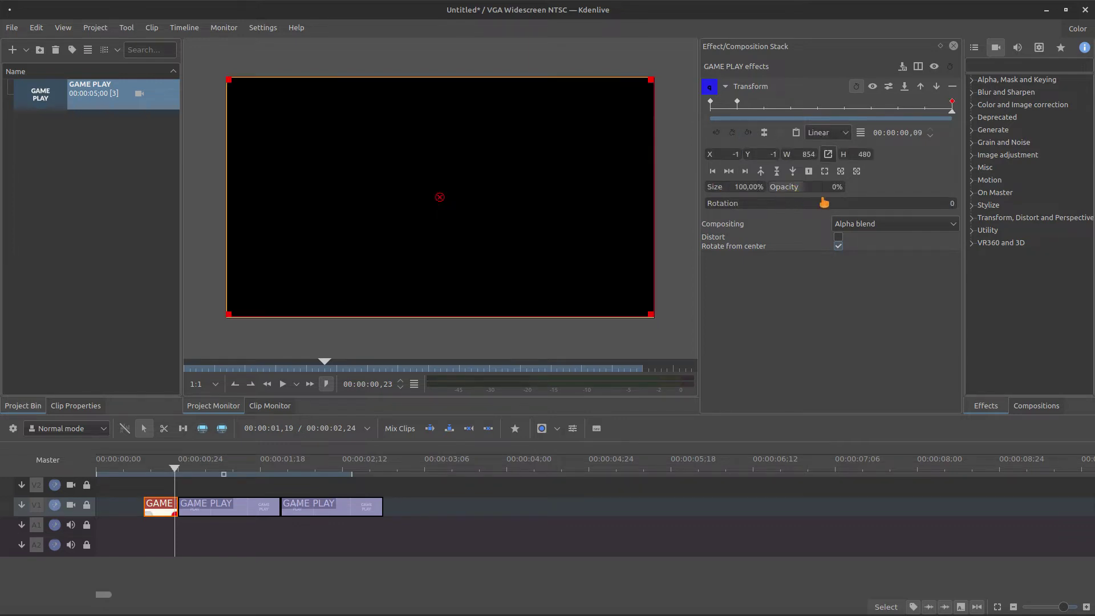
{"action": "double_click", "coordinate": [796, 188]}
Play back the growing title from near the timeline start
{"action": "left_click", "coordinate": [127, 494]}
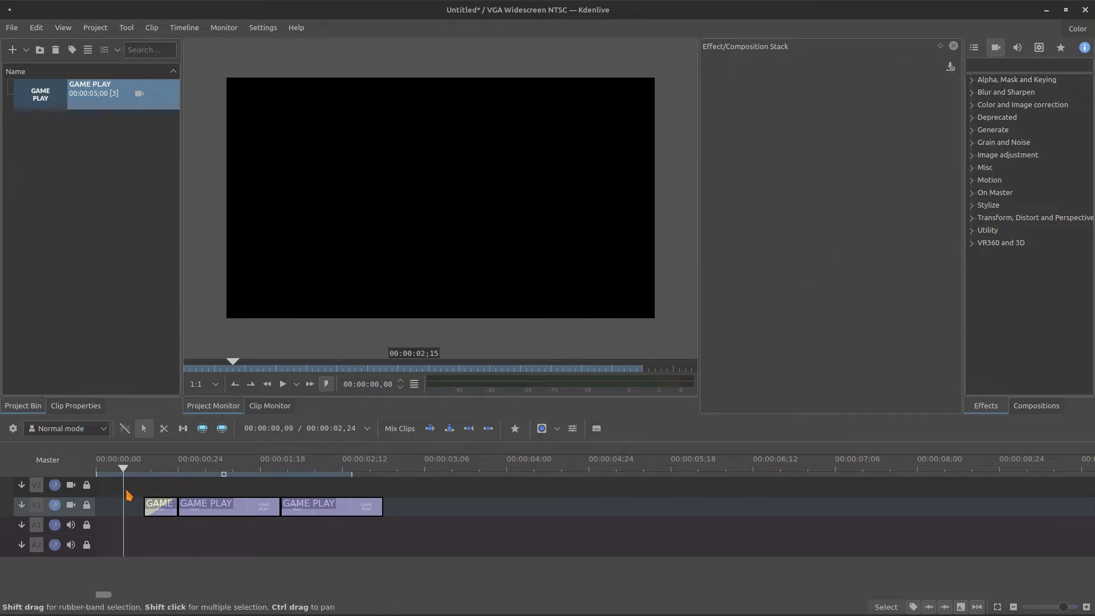
{"action": "key", "text": "space"}
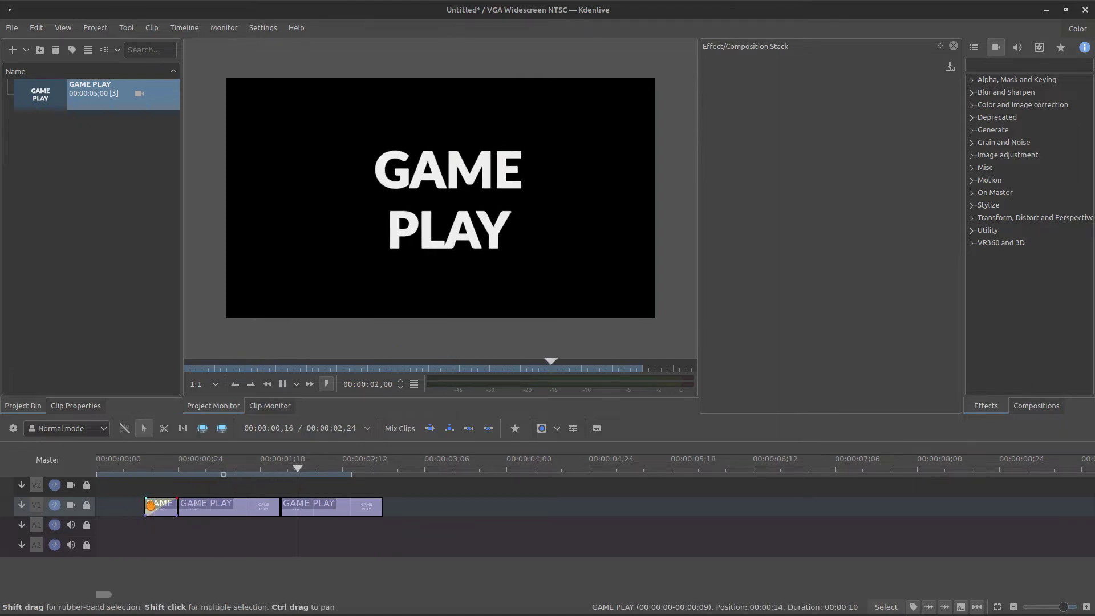
{"action": "key", "text": "space"}
Paste a copy of the short clip right after the second title
{"action": "right_click", "coordinate": [155, 508]}
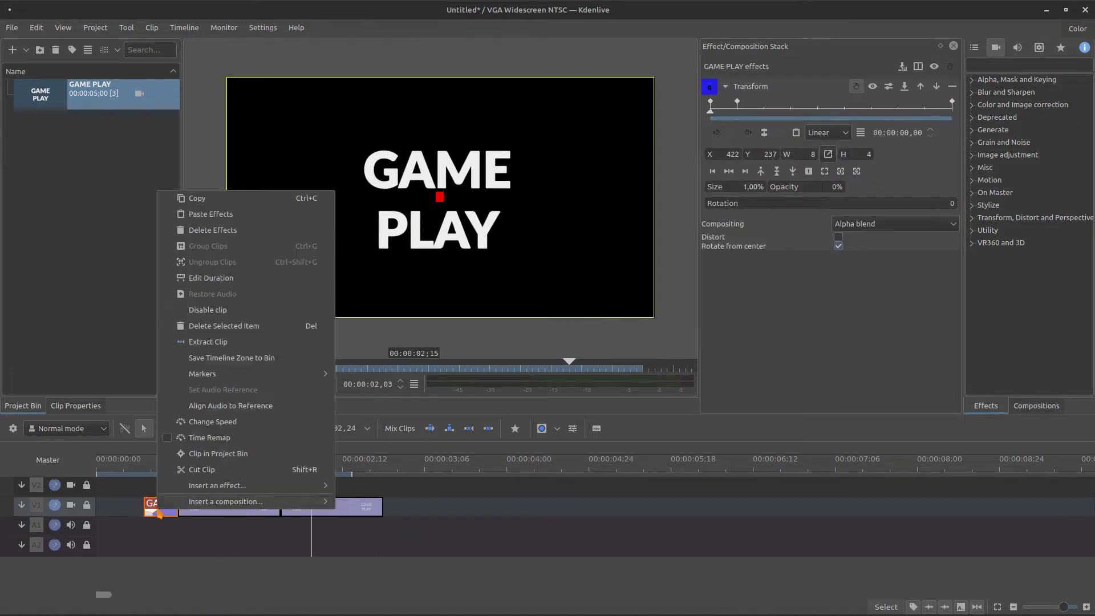
{"action": "left_click", "coordinate": [198, 197]}
{"action": "right_click", "coordinate": [412, 511]}
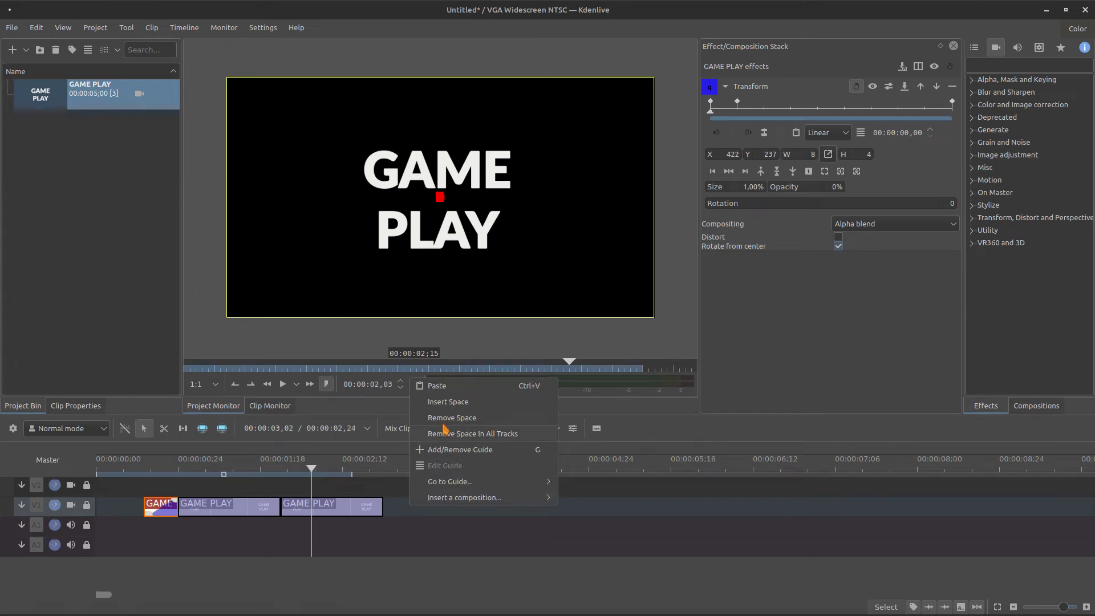
{"action": "left_click", "coordinate": [436, 386]}
{"action": "left_click_drag", "start_coordinate": [406, 504], "coordinate": [398, 498]}
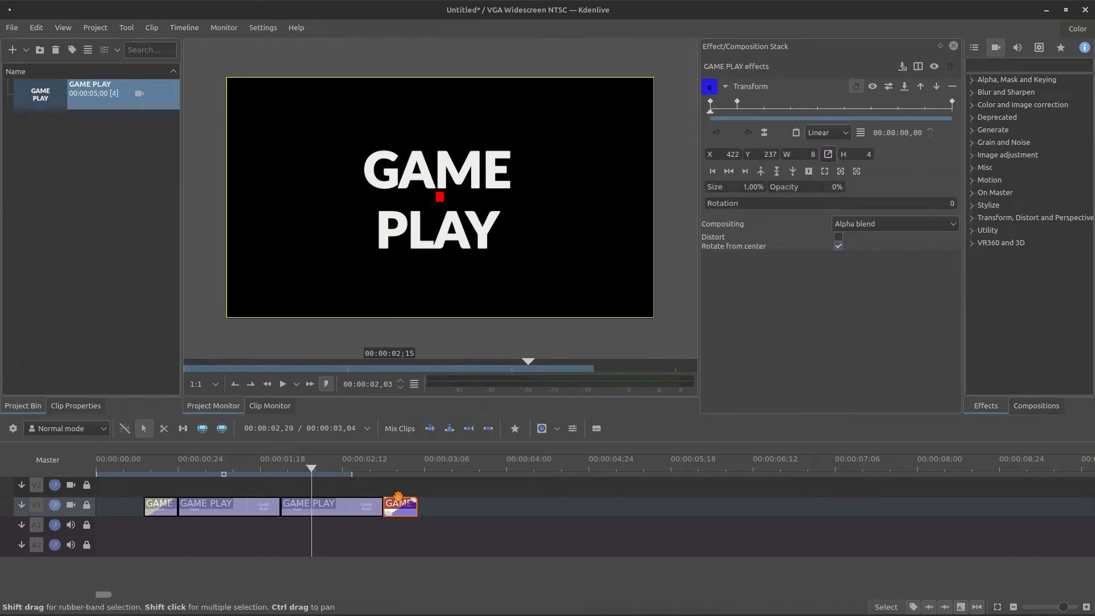
{"action": "left_click", "coordinate": [387, 494]}
{"action": "left_click", "coordinate": [403, 506]}
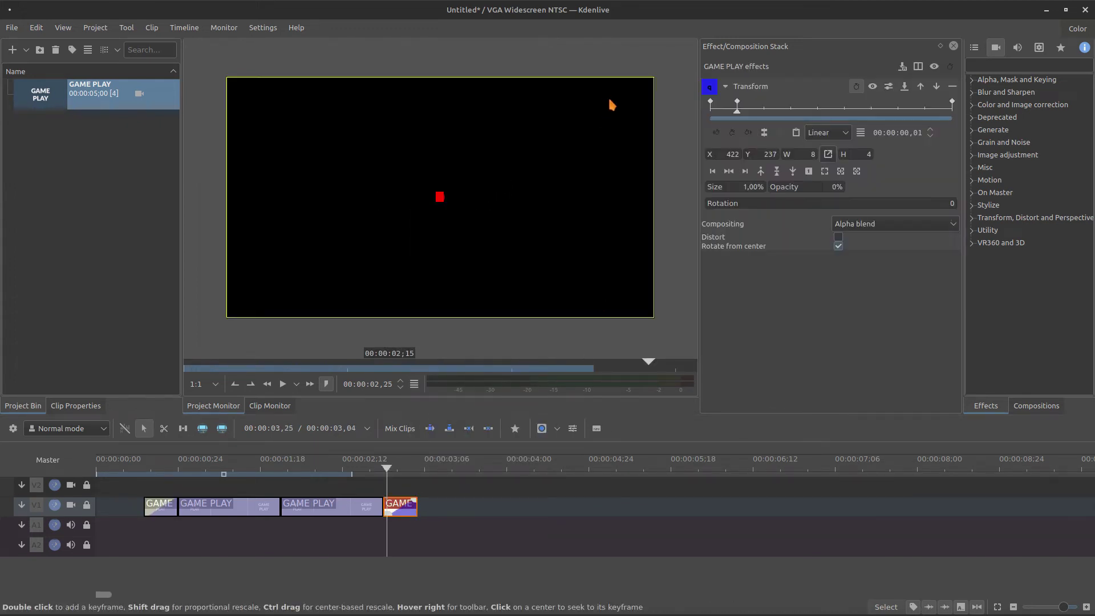
Keyframe the copy from 100% size down to 1% size and 0% opacity
{"action": "left_click_drag", "start_coordinate": [713, 115], "coordinate": [991, 142]}
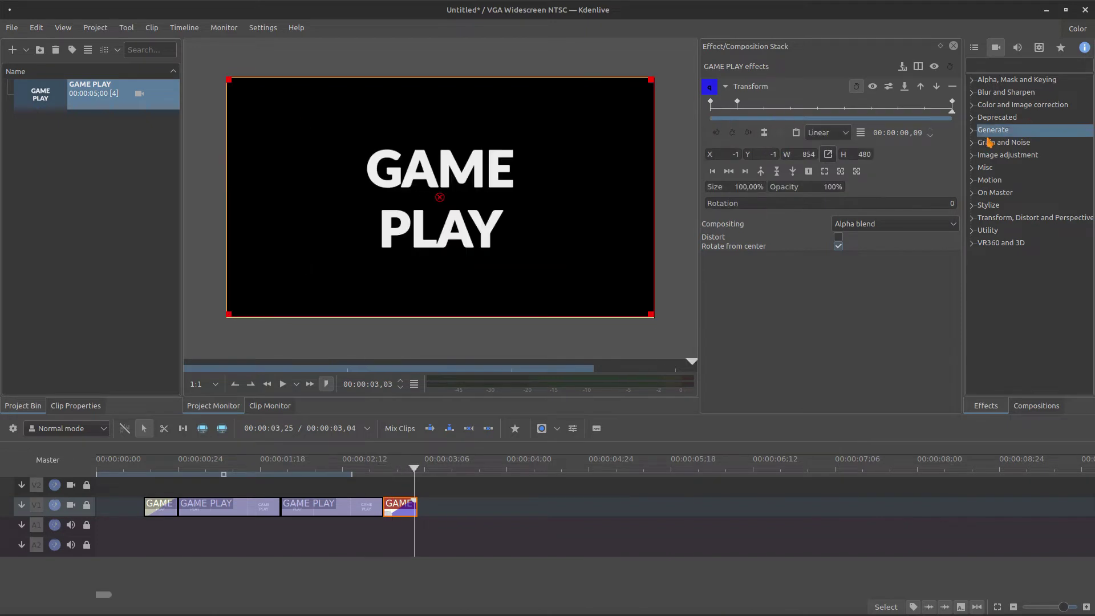
{"action": "mouse_move", "coordinate": [805, 189]}
{"action": "left_mouse_down"}
{"action": "mouse_move", "coordinate": [714, 190]}
{"action": "mouse_move", "coordinate": [702, 157]}
{"action": "mouse_move", "coordinate": [688, 183]}
{"action": "left_mouse_up"}
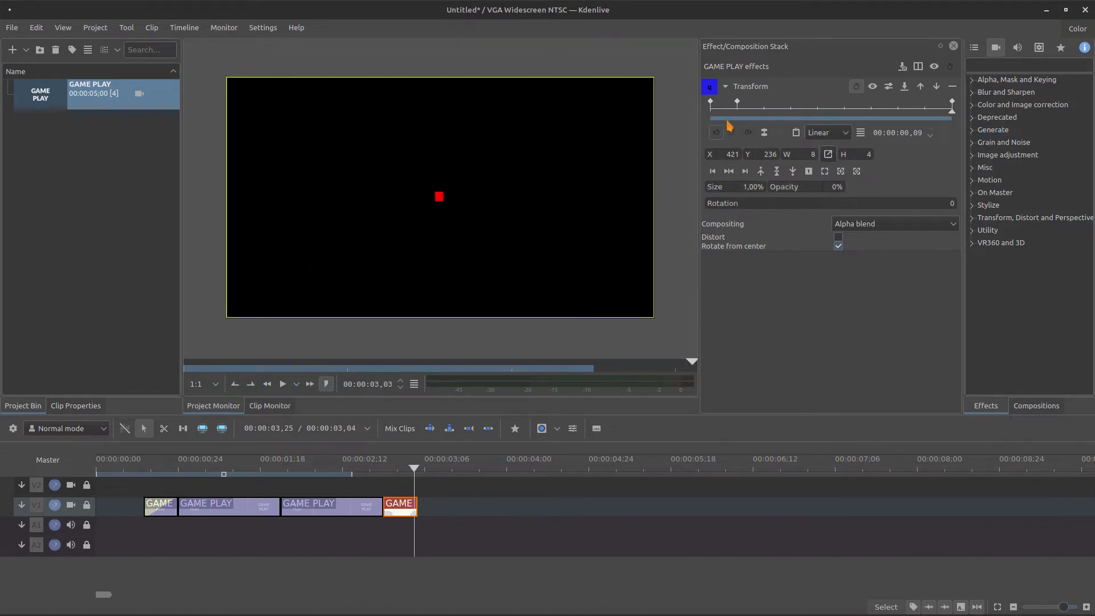
{"action": "key", "text": "Home"}
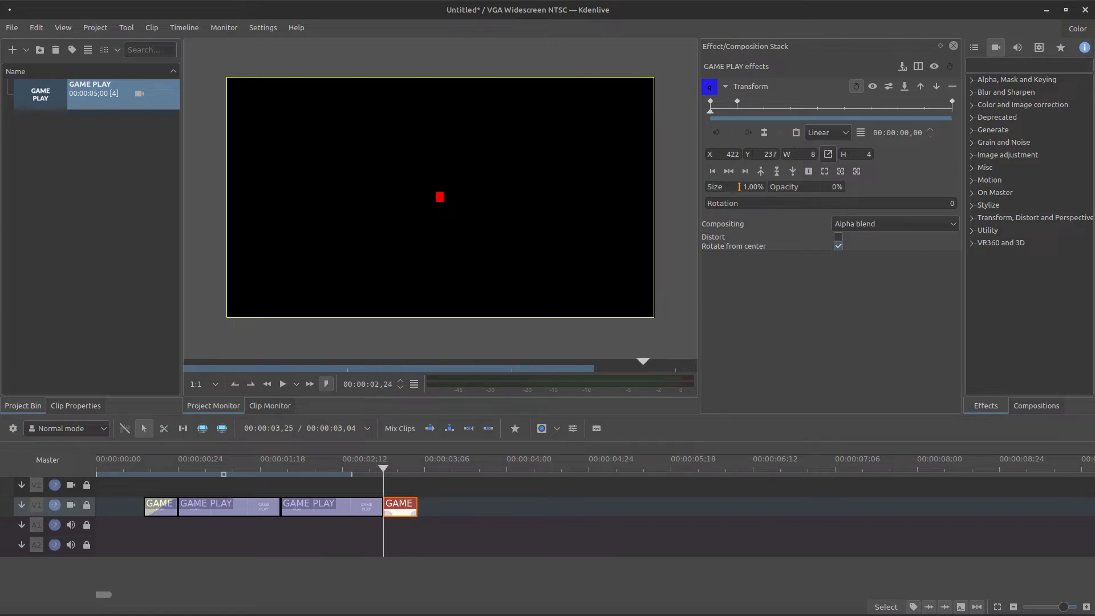
{"action": "left_click", "coordinate": [736, 187]}
{"action": "type", "text": "100"}
{"action": "key", "text": "Return"}
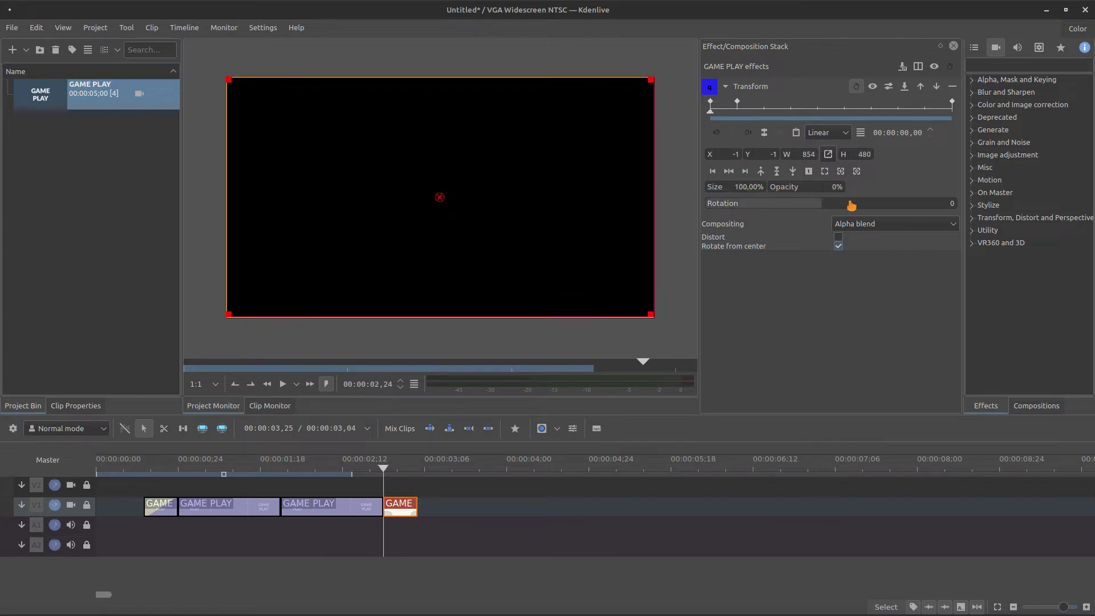
{"action": "left_click", "coordinate": [751, 133]}
{"action": "left_click", "coordinate": [736, 186]}
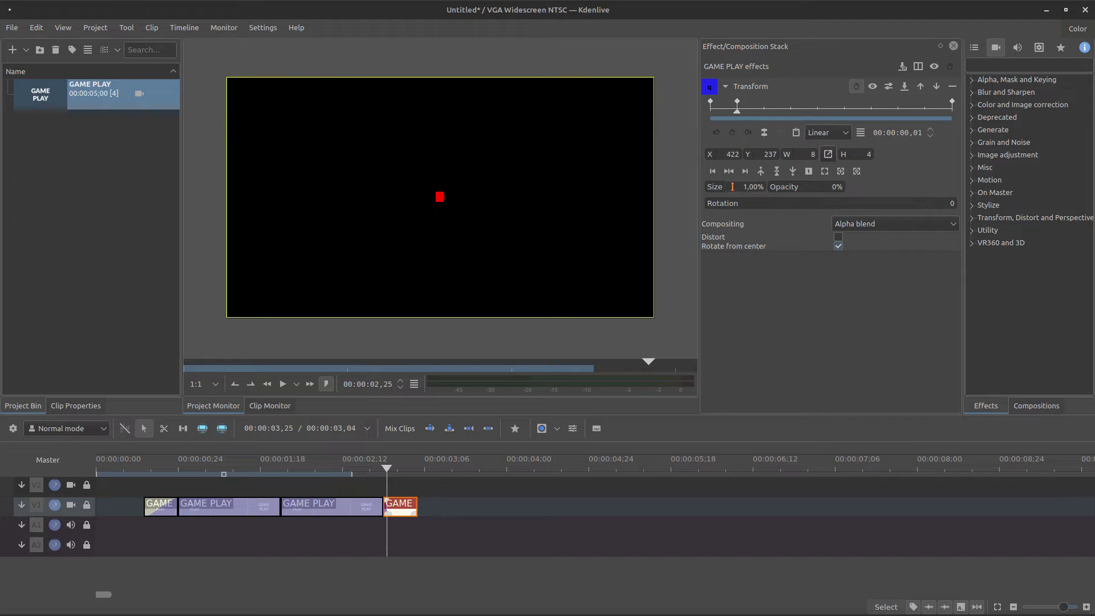
{"action": "type", "text": "100"}
{"action": "left_click_drag", "start_coordinate": [789, 189], "coordinate": [933, 216]}
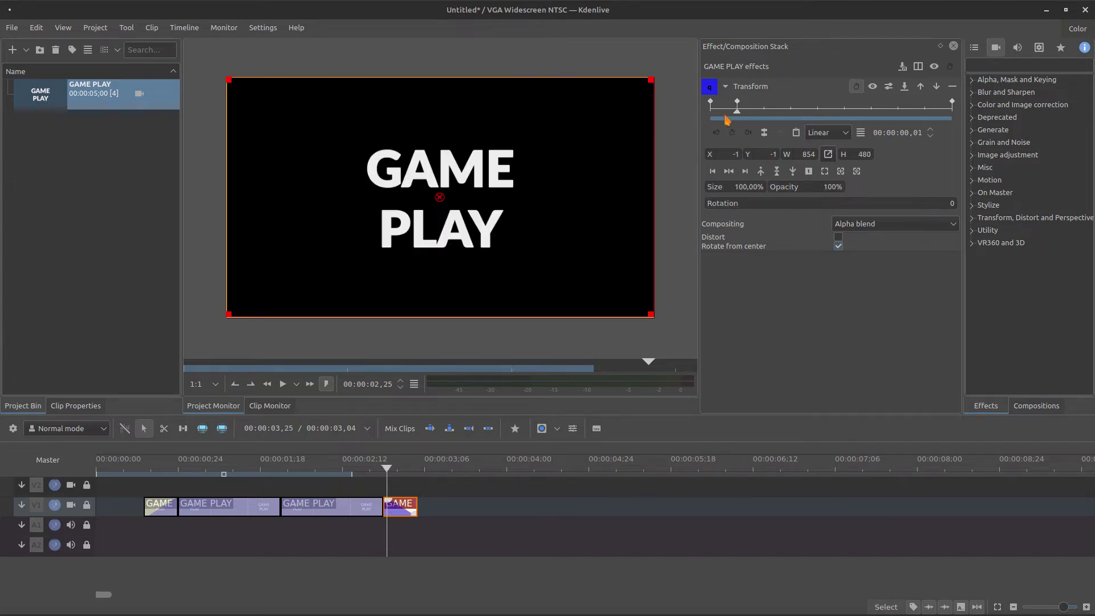
{"action": "left_click_drag", "start_coordinate": [160, 489], "coordinate": [403, 557]}
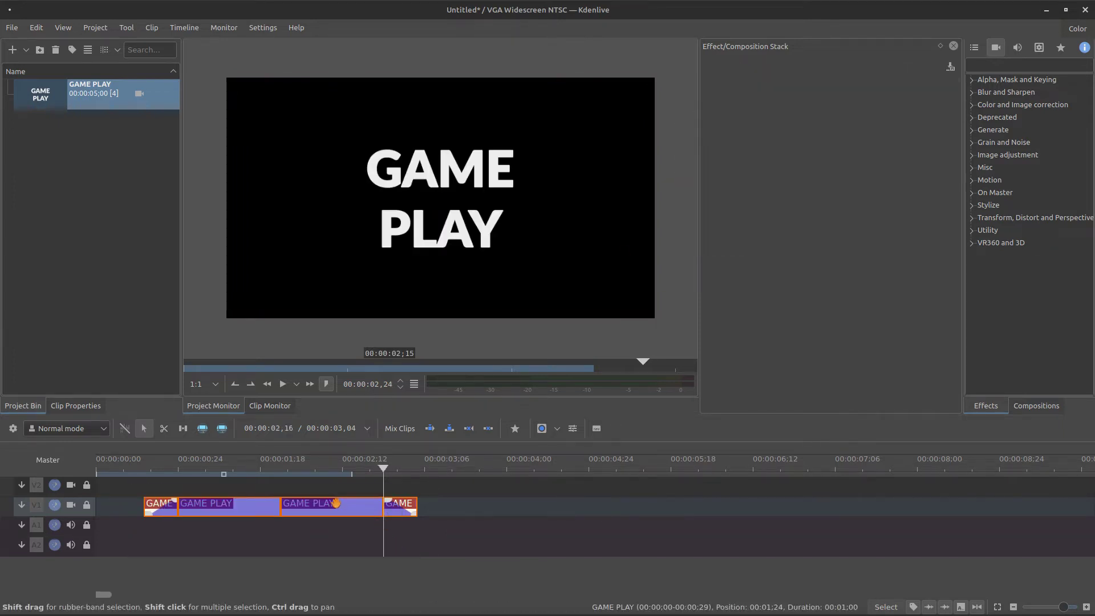
Slide the title clips to the timeline start, play them, and move the last clip right
{"action": "left_click_drag", "start_coordinate": [336, 503], "coordinate": [287, 504]}
{"action": "left_click", "coordinate": [261, 490]}
{"action": "key", "text": "Home"}
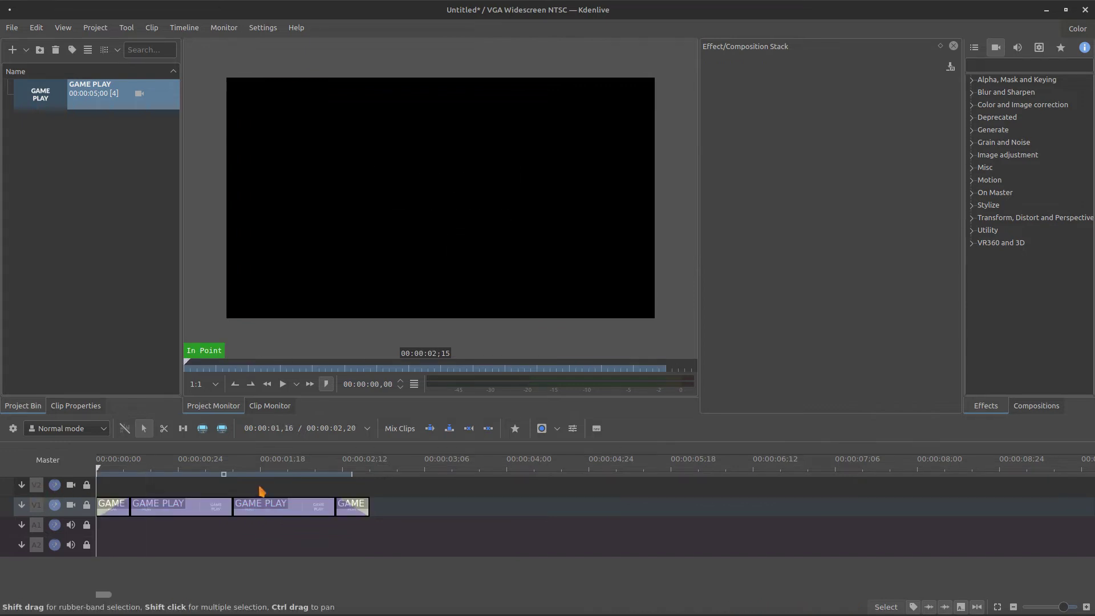
{"action": "key", "text": "space"}
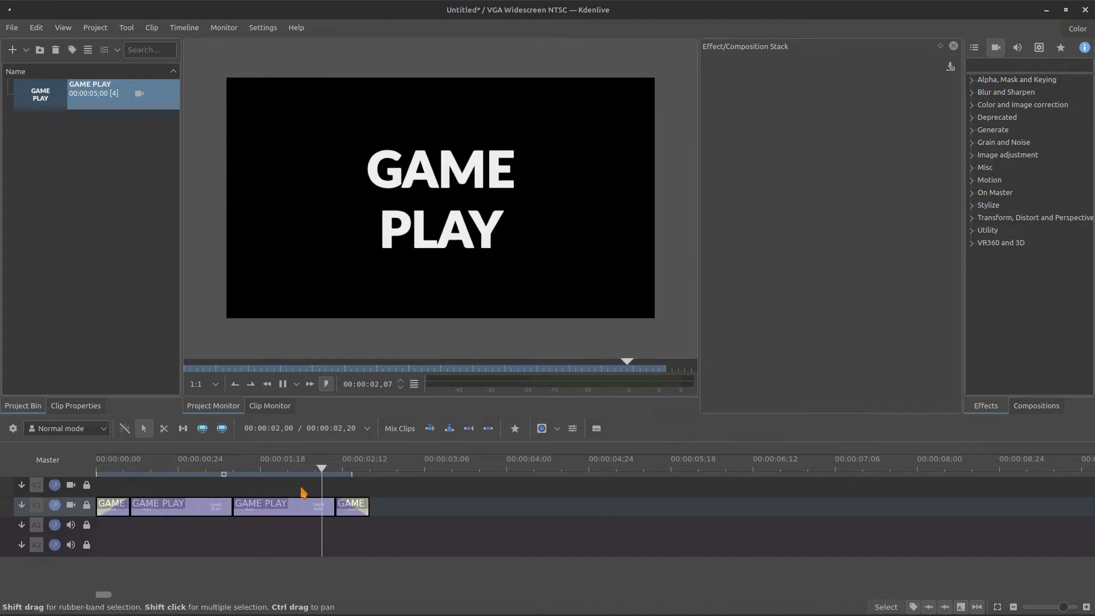
{"action": "left_click_drag", "start_coordinate": [353, 508], "coordinate": [515, 505]}
Paste a third GAME PLAY title into the gap and close up the clips
{"action": "right_click", "coordinate": [282, 513]}
{"action": "left_click", "coordinate": [313, 202]}
{"action": "right_click", "coordinate": [361, 509]}
{"action": "left_click", "coordinate": [390, 384]}
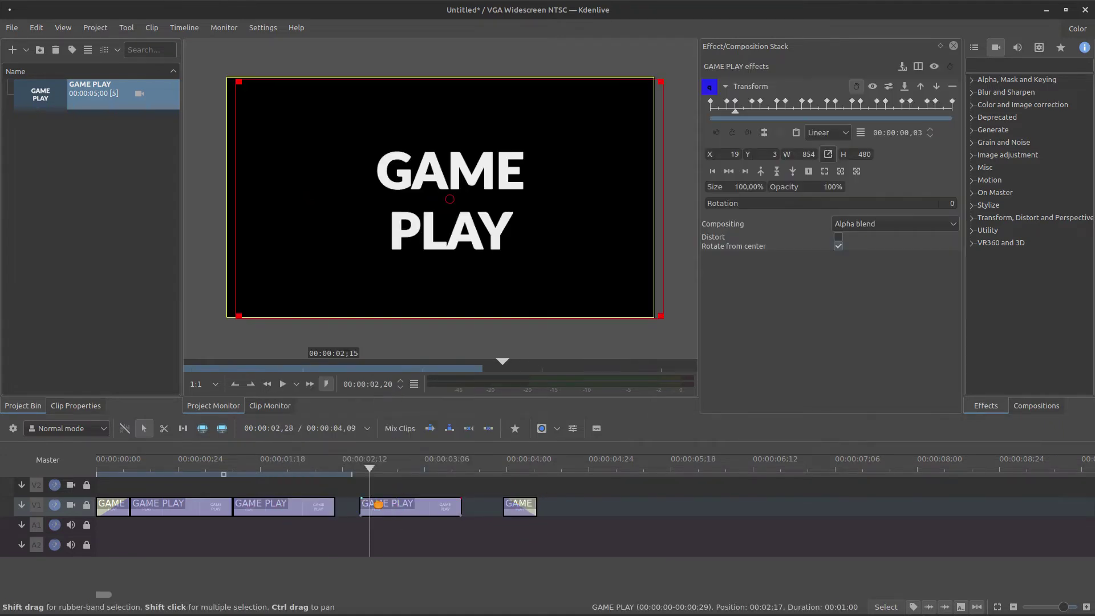
{"action": "left_click_drag", "start_coordinate": [378, 505], "coordinate": [353, 505]}
{"action": "left_click_drag", "start_coordinate": [506, 507], "coordinate": [441, 506]}
Shift all five title clips later together, leaving space at the start
{"action": "left_click_drag", "start_coordinate": [117, 484], "coordinate": [448, 574]}
{"action": "mouse_move", "coordinate": [234, 514]}
{"action": "left_mouse_down"}
{"action": "mouse_move", "coordinate": [383, 516]}
{"action": "mouse_move", "coordinate": [368, 515]}
{"action": "left_mouse_up"}
{"action": "right_click", "coordinate": [83, 204]}
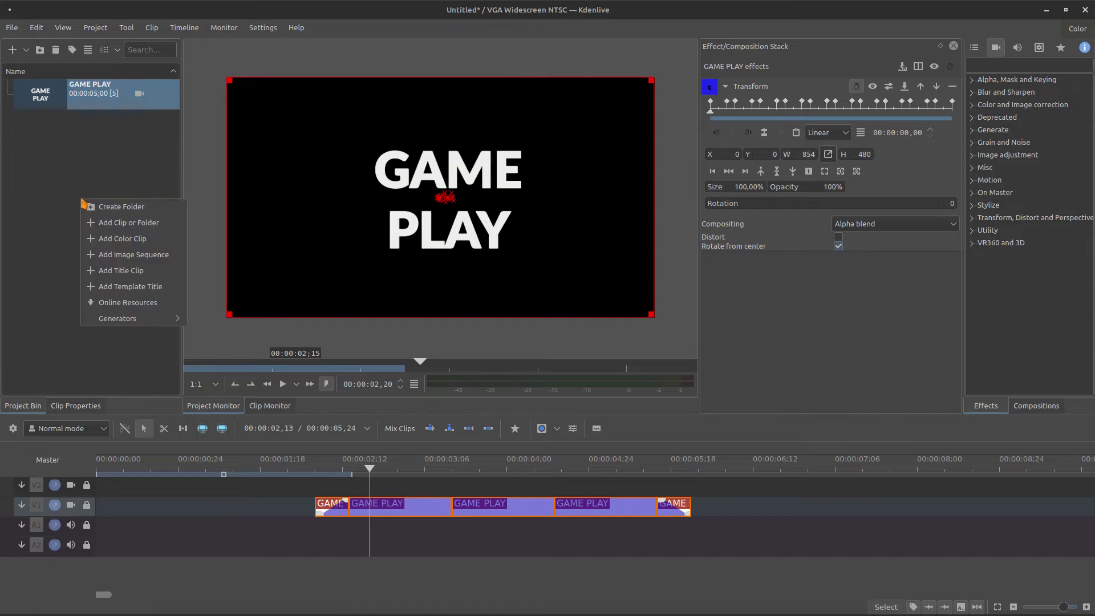
Create a colour clip named 'grey' and drop it on the upper track
{"action": "left_click", "coordinate": [155, 250]}
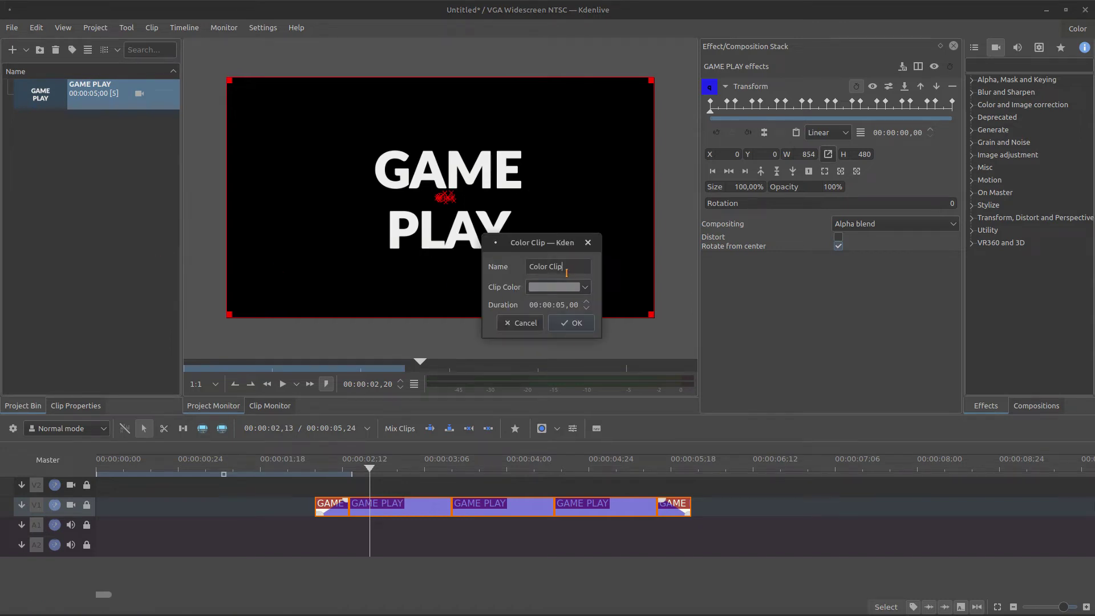
{"action": "left_click_drag", "start_coordinate": [567, 272], "coordinate": [499, 262]}
{"action": "type", "text": "grey"}
{"action": "key", "text": "Return"}
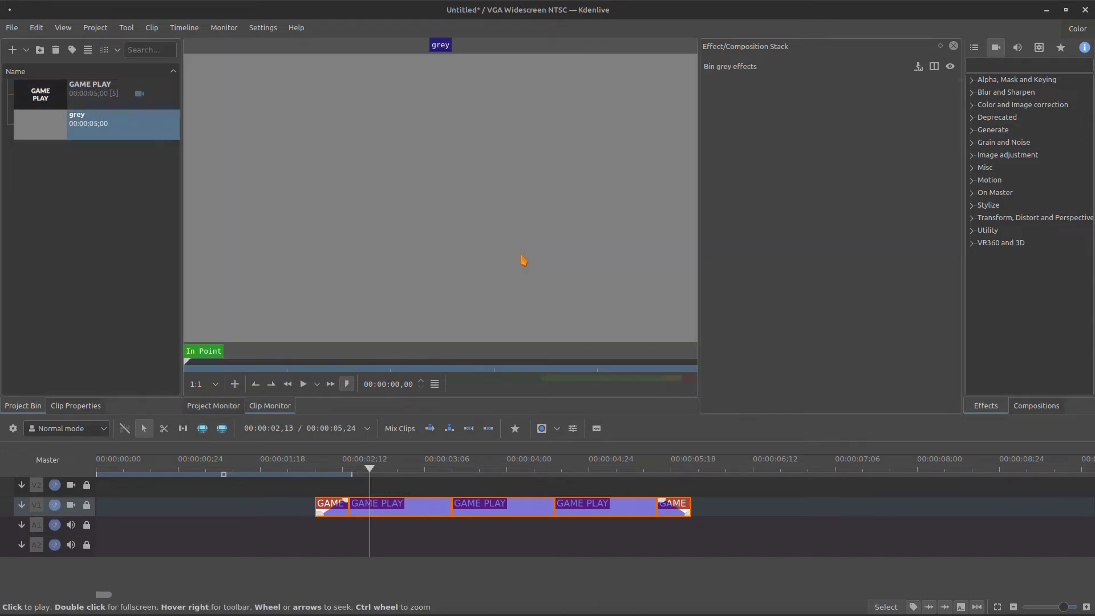
{"action": "left_click_drag", "start_coordinate": [64, 158], "coordinate": [229, 489]}
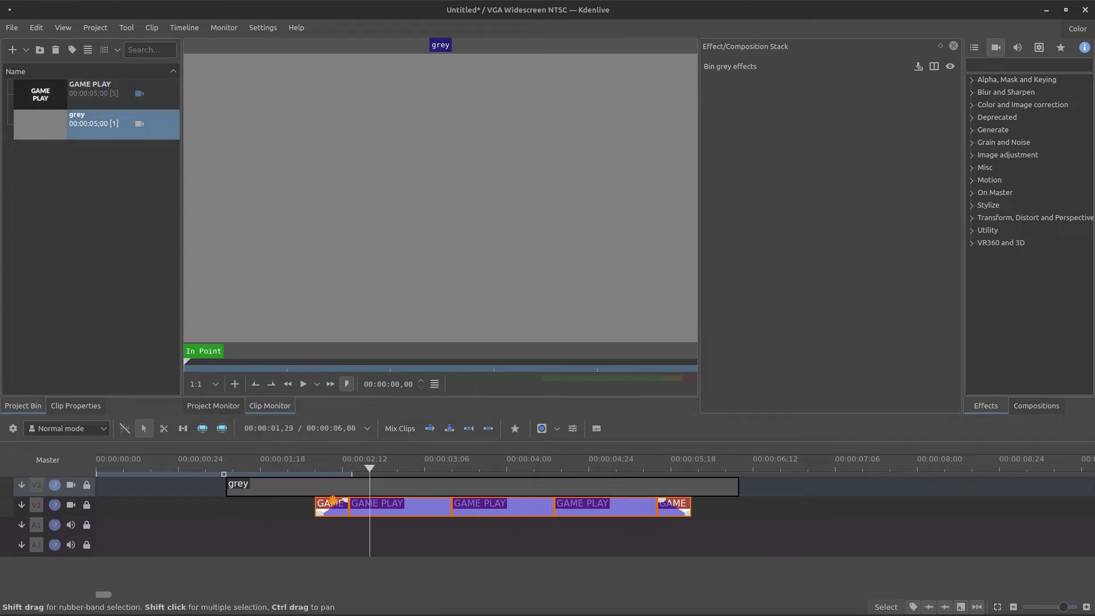
Make the grey clip 2 seconds at time zero on V1, with the titles right after
{"action": "left_click_drag", "start_coordinate": [738, 488], "coordinate": [690, 489]}
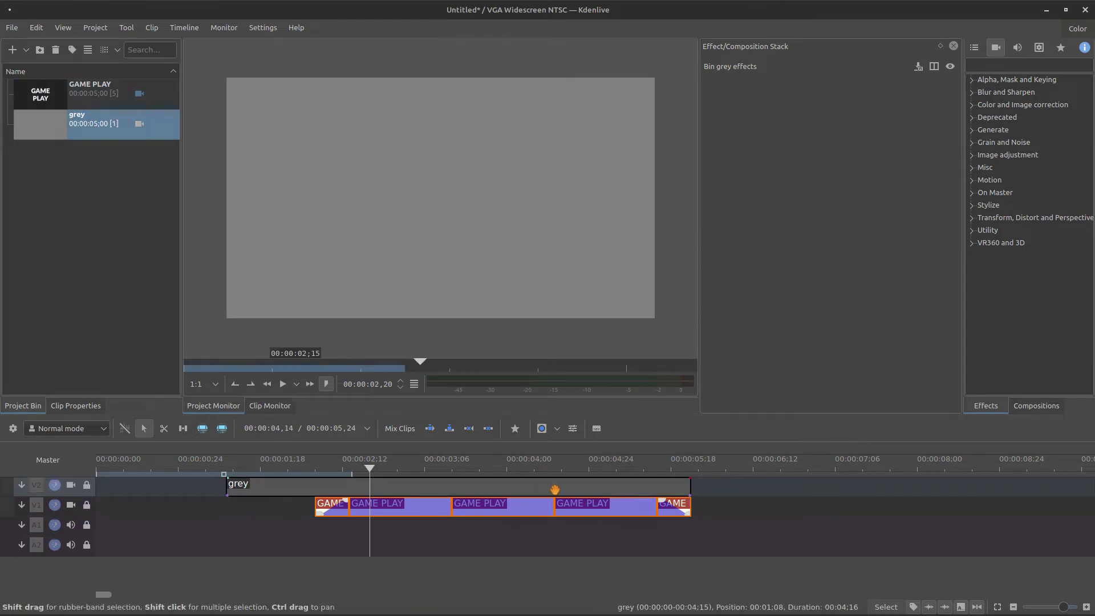
{"action": "right_click", "coordinate": [554, 488]}
{"action": "left_click", "coordinate": [602, 272]}
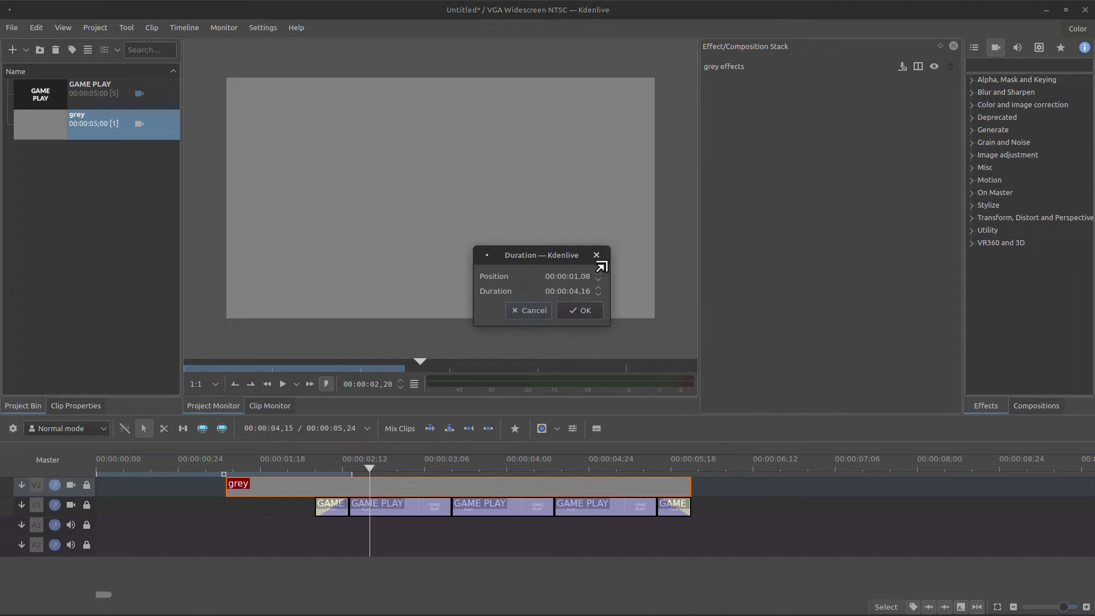
{"action": "left_click", "coordinate": [577, 291]}
{"action": "type", "text": "00"}
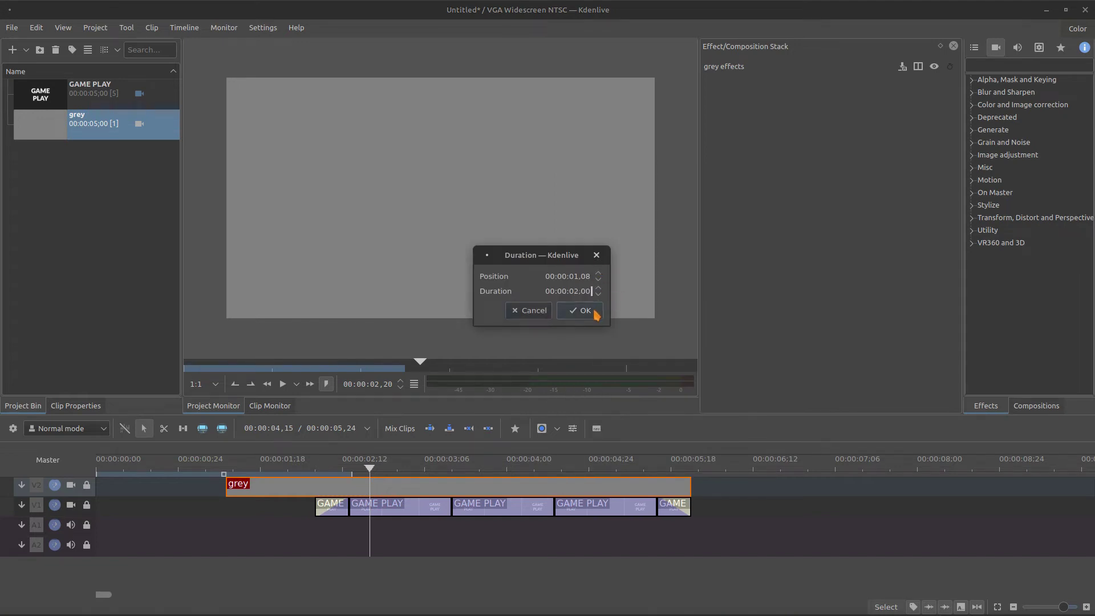
{"action": "left_click", "coordinate": [591, 311]}
{"action": "left_click_drag", "start_coordinate": [362, 484], "coordinate": [210, 508]}
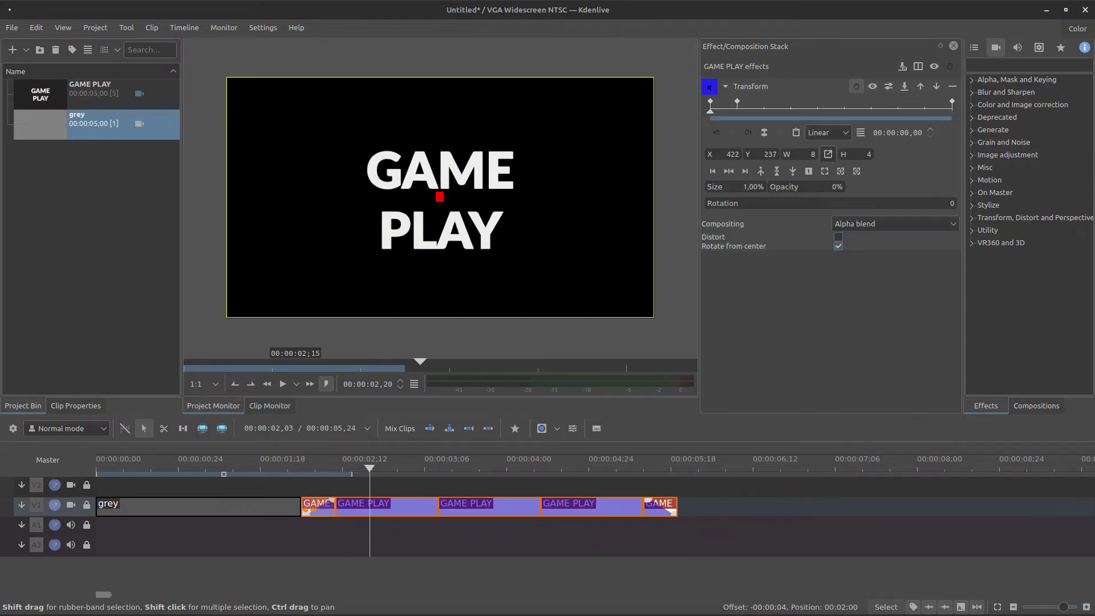
{"action": "left_click_drag", "start_coordinate": [349, 506], "coordinate": [286, 510]}
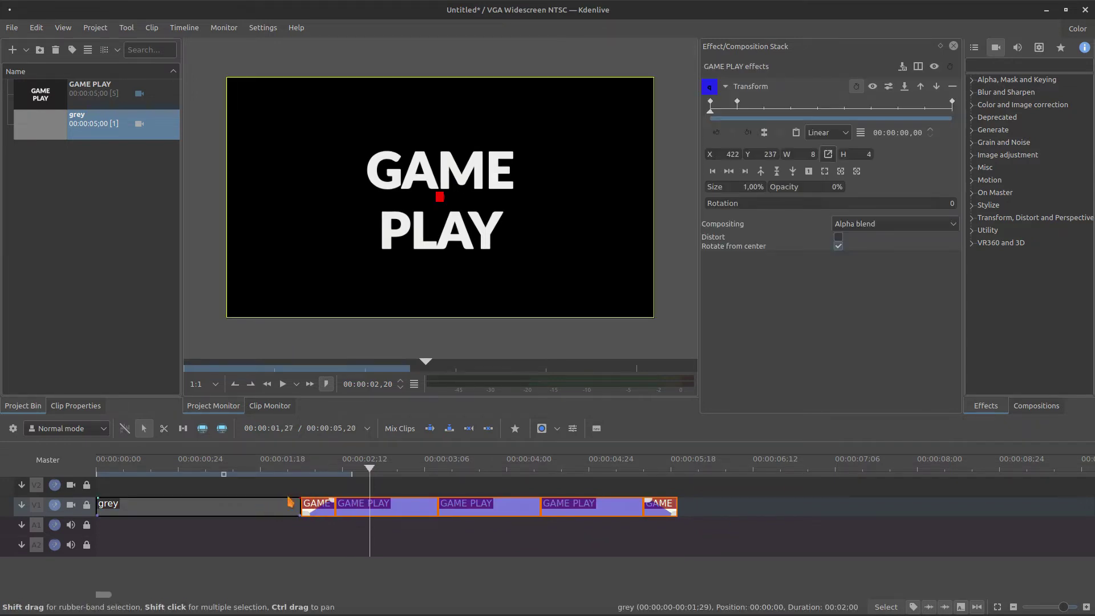
{"action": "left_click", "coordinate": [256, 505]}
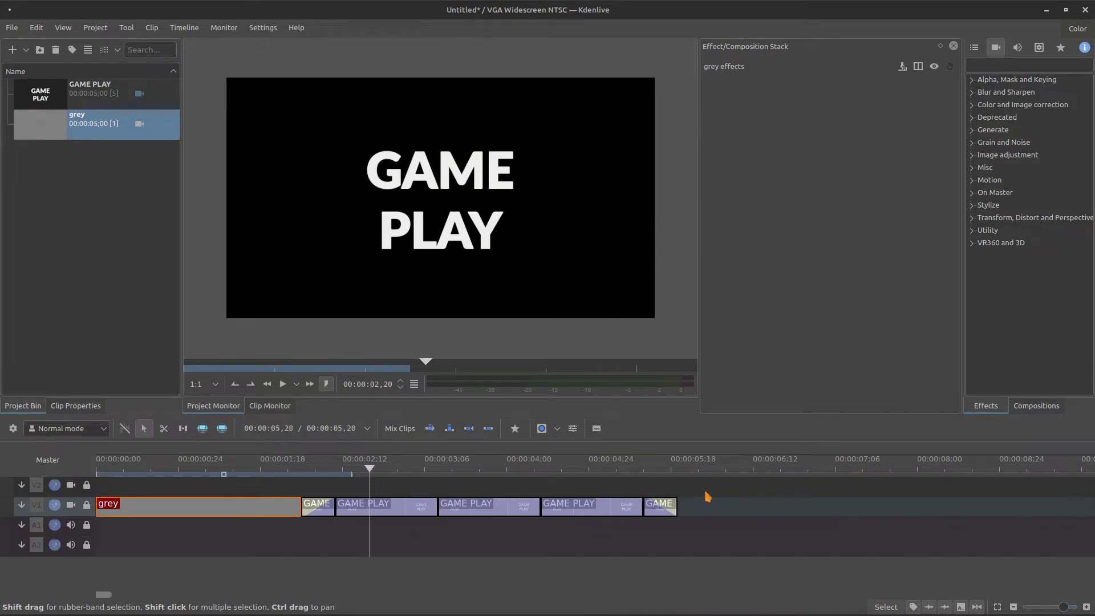
Select the five GAME PLAY title clips to lift them onto V2
{"action": "mouse_move", "coordinate": [708, 494]}
{"action": "left_mouse_down"}
{"action": "mouse_move", "coordinate": [326, 525]}
{"action": "mouse_move", "coordinate": [318, 485]}
{"action": "mouse_move", "coordinate": [677, 507]}
{"action": "left_mouse_up"}
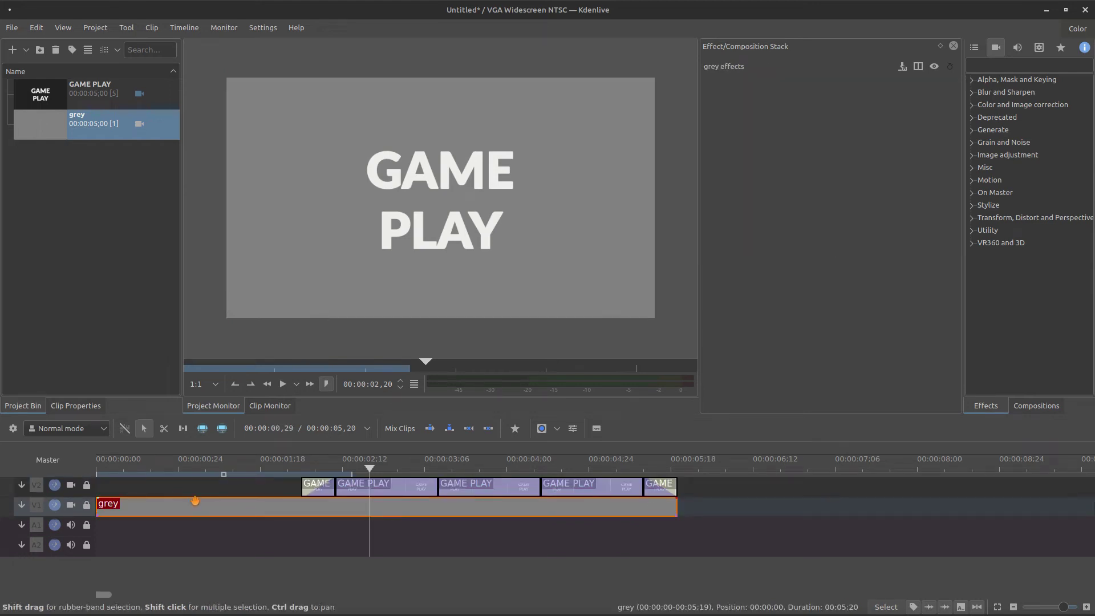
{"action": "left_click", "coordinate": [992, 66]}
{"action": "type", "text": "s"}
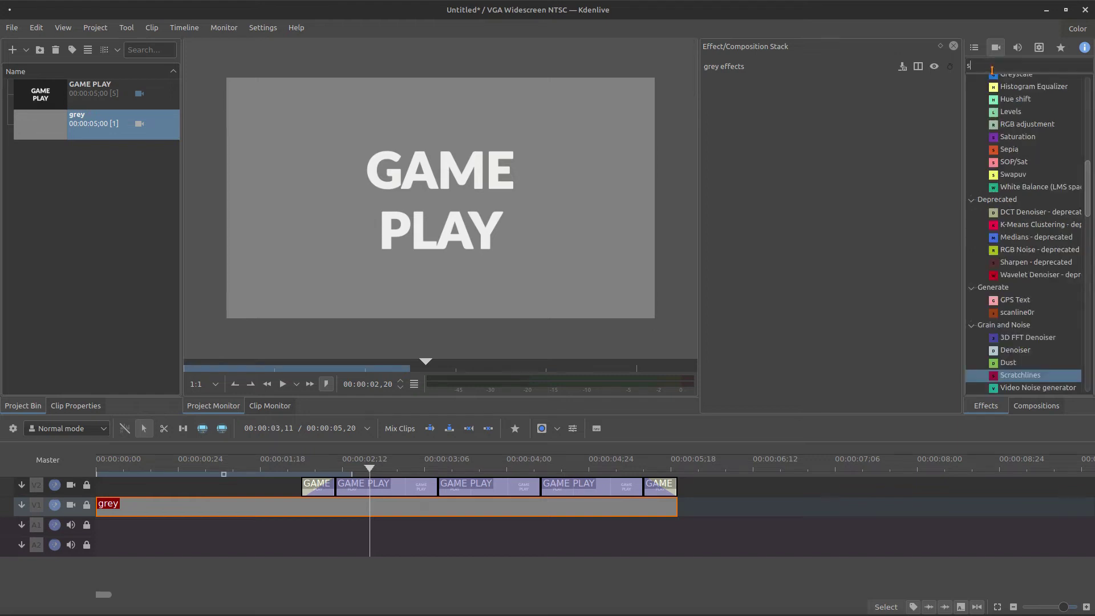
{"action": "type", "text": "crat"}
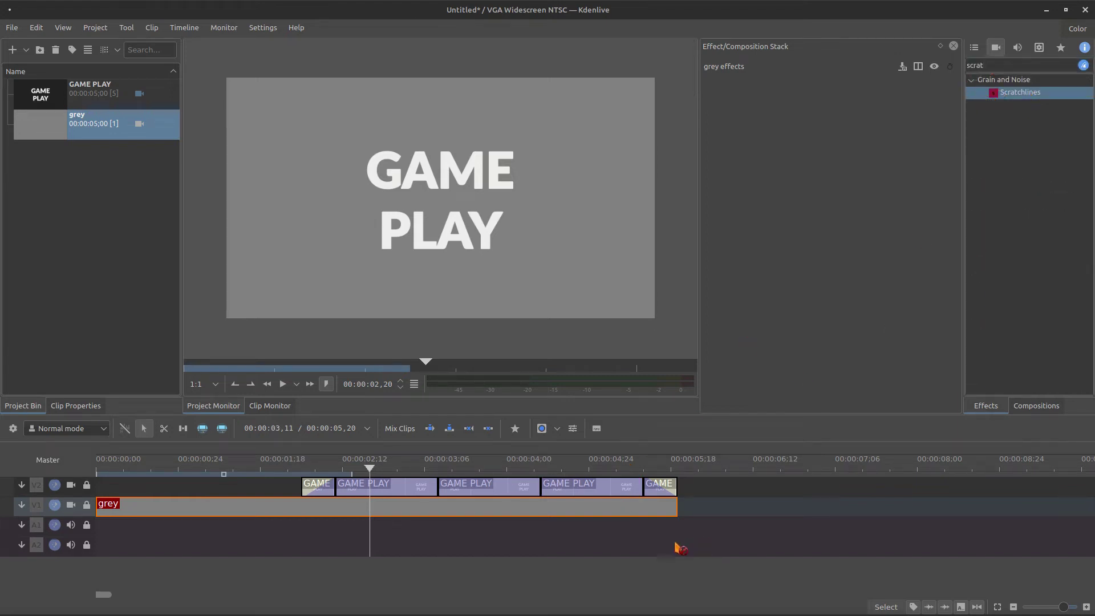
Apply Scratchlines to the grey clip: line width 70, 40 max lines, darker and lighter 0
{"action": "left_click_drag", "start_coordinate": [681, 548], "coordinate": [661, 511]}
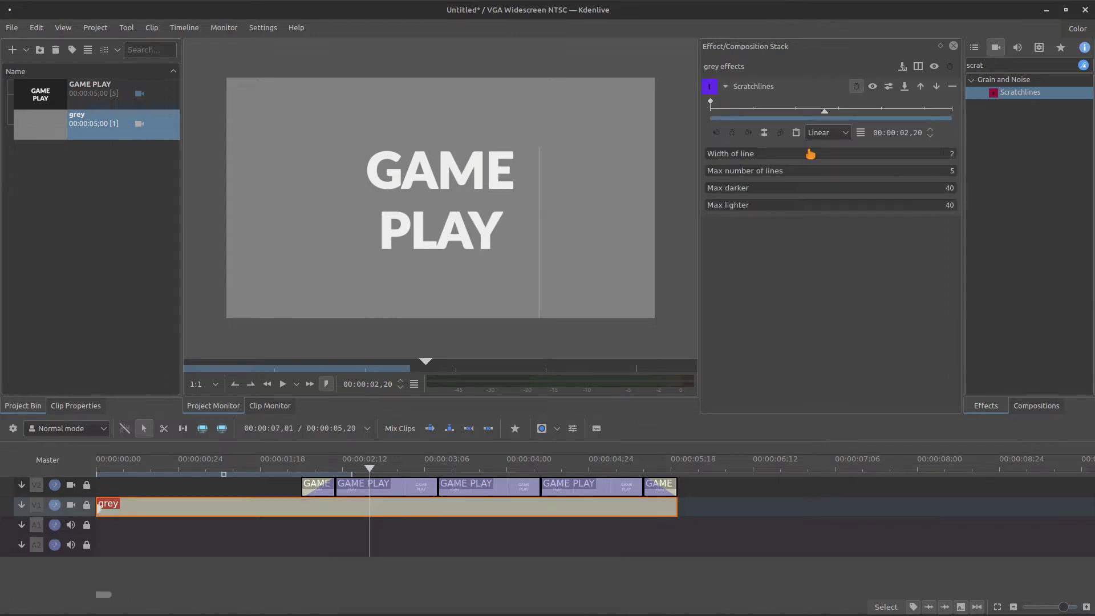
{"action": "left_click_drag", "start_coordinate": [717, 154], "coordinate": [851, 165]}
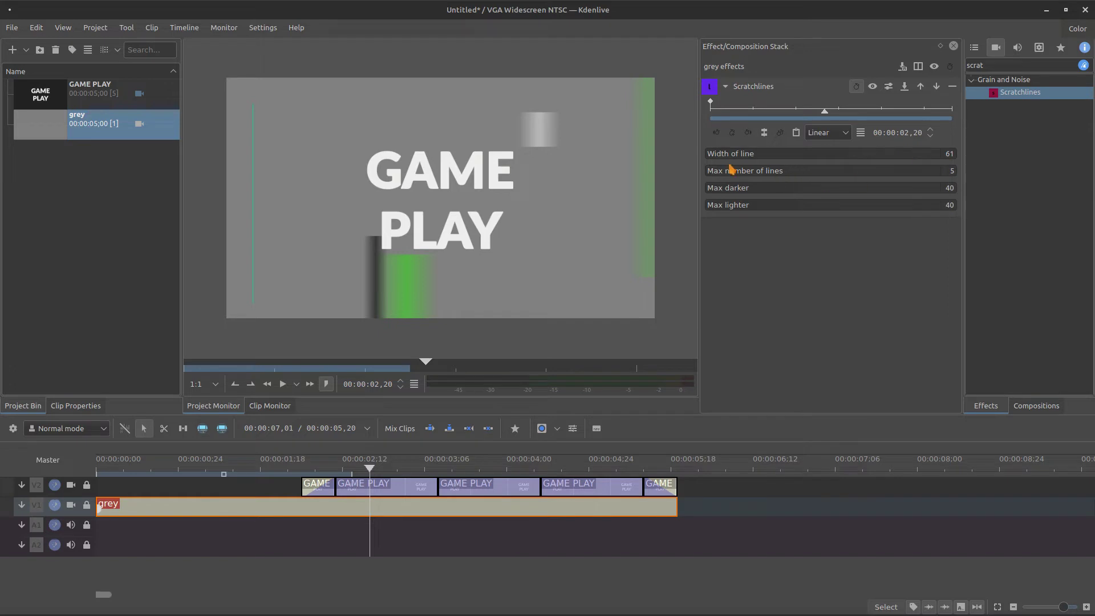
{"action": "left_click_drag", "start_coordinate": [717, 176], "coordinate": [796, 176]}
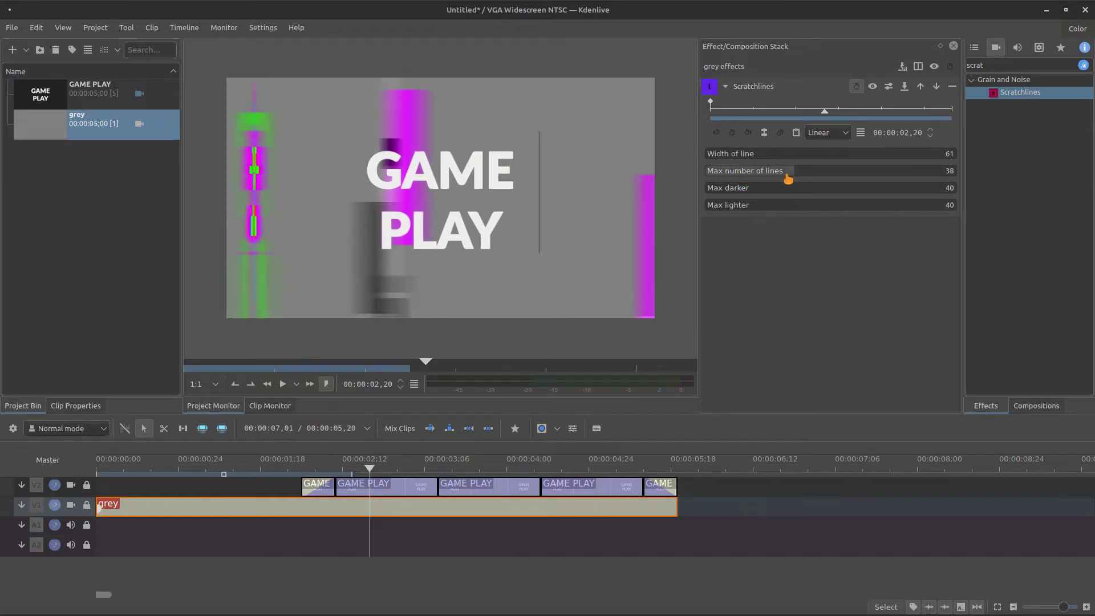
{"action": "left_click_drag", "start_coordinate": [796, 176], "coordinate": [656, 208]}
{"action": "left_click_drag", "start_coordinate": [768, 214], "coordinate": [654, 205]}
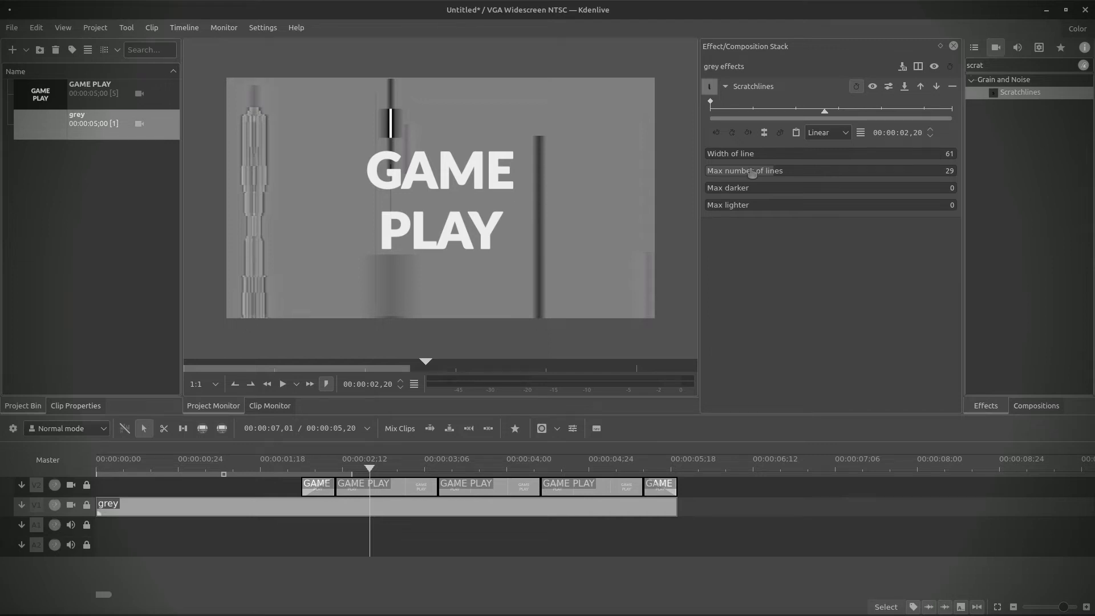
{"action": "left_click_drag", "start_coordinate": [790, 169], "coordinate": [793, 178]}
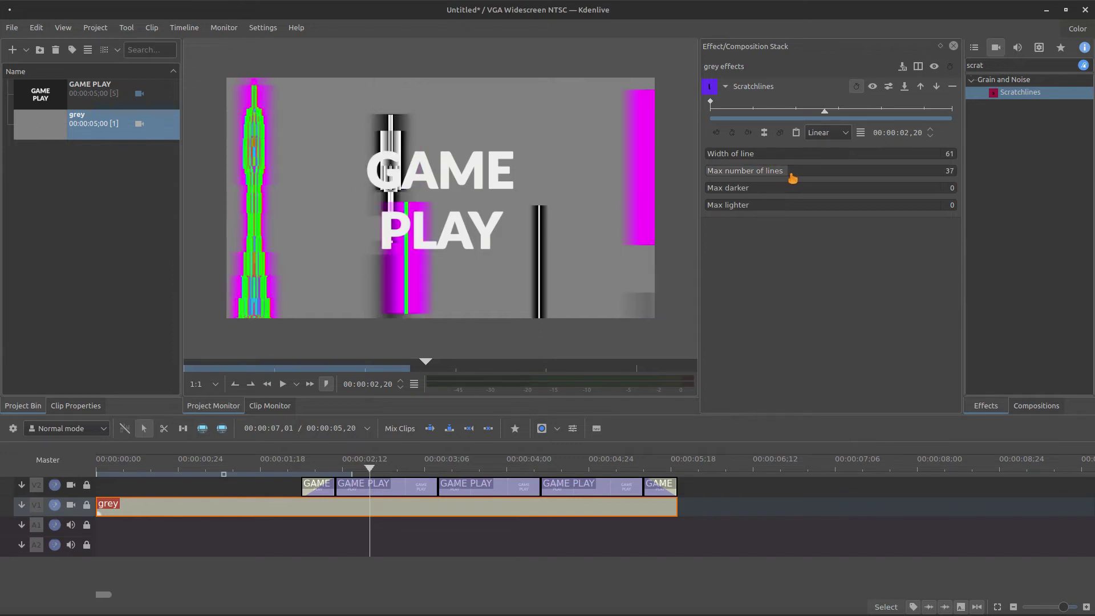
{"action": "left_click", "coordinate": [950, 155]}
{"action": "type", "text": "70"}
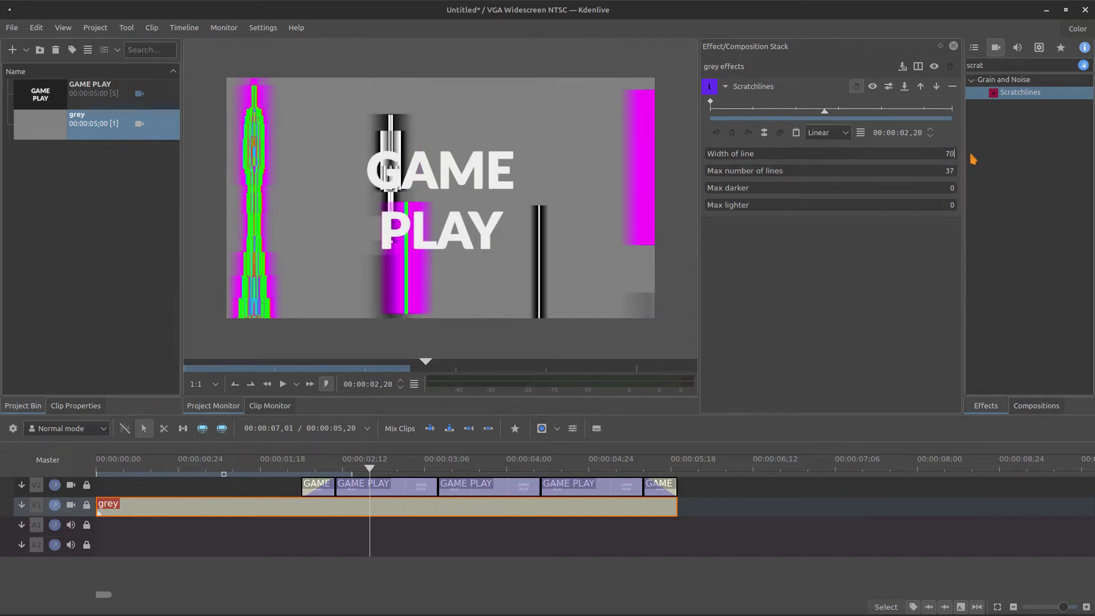
{"action": "key", "text": "Tab"}
{"action": "type", "text": "0"}
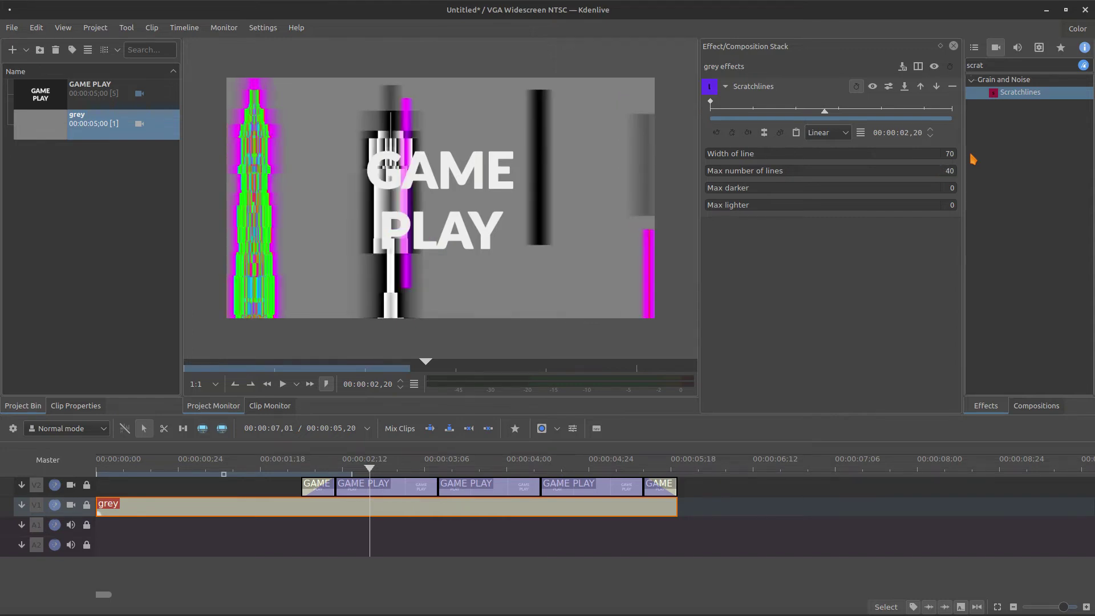
{"action": "left_click_drag", "start_coordinate": [825, 111], "coordinate": [854, 129]}
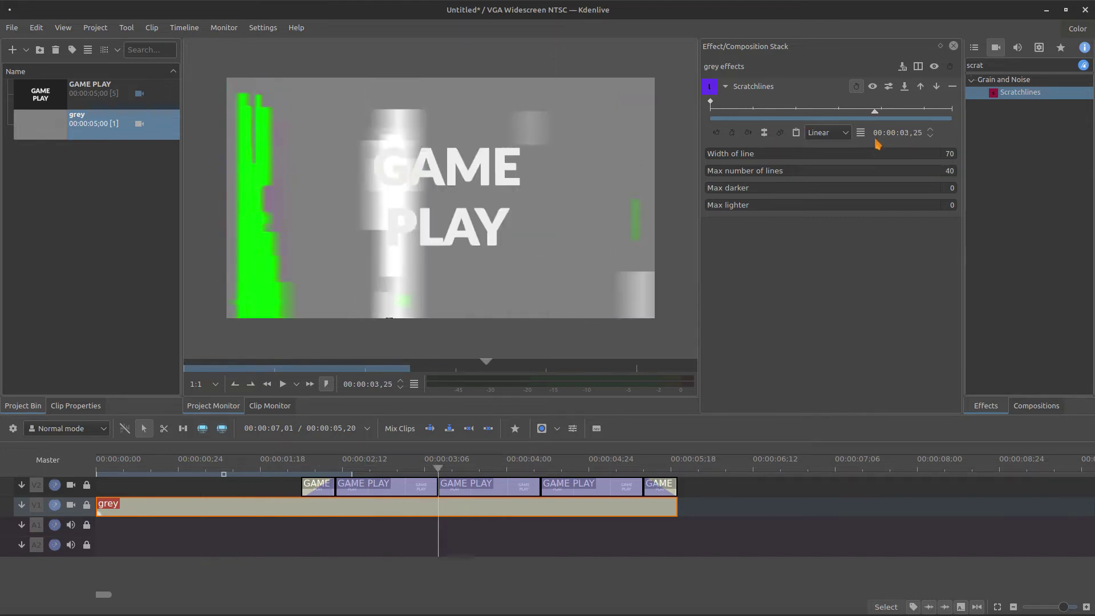
{"action": "left_click", "coordinate": [725, 87]}
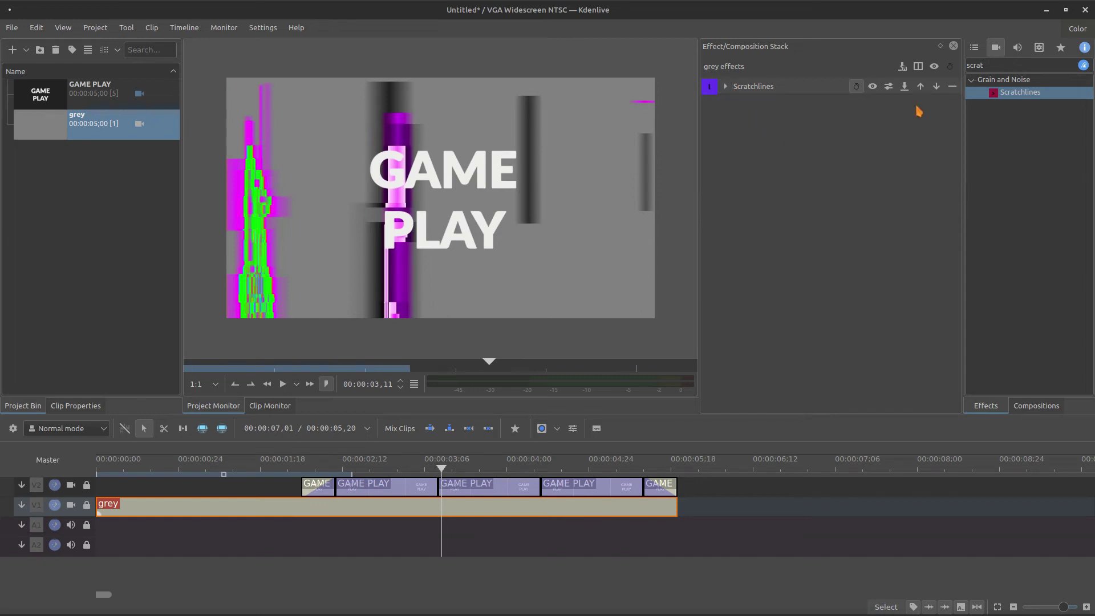
Apply the Sobel and Defish effects to the grey background clip
{"action": "double_click", "coordinate": [985, 69]}
{"action": "type", "text": "so"}
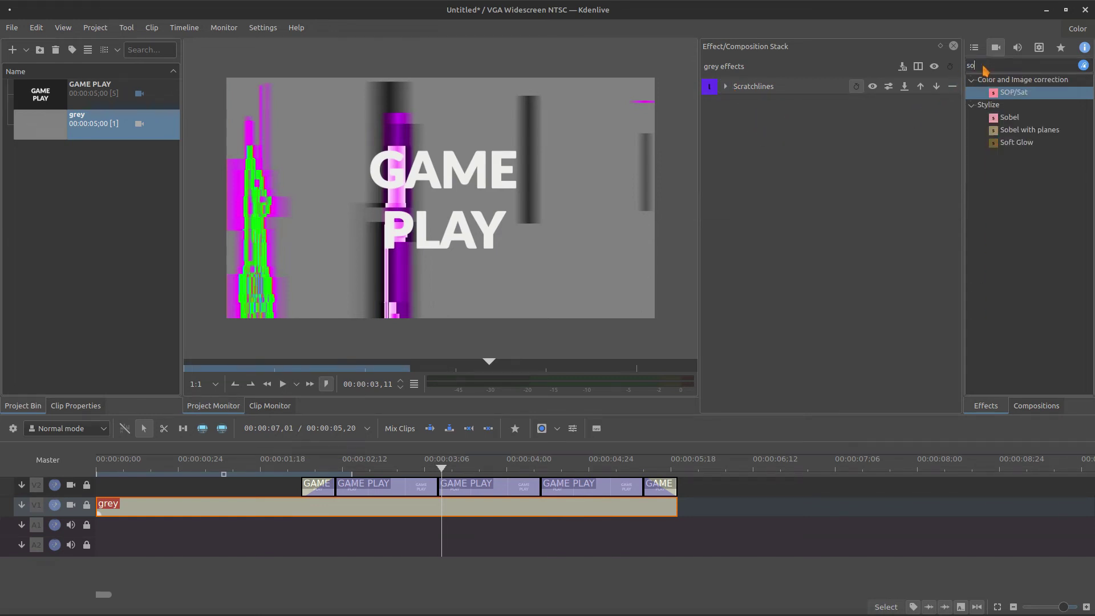
{"action": "type", "text": "bel"}
{"action": "left_click_drag", "start_coordinate": [1008, 92], "coordinate": [899, 119]}
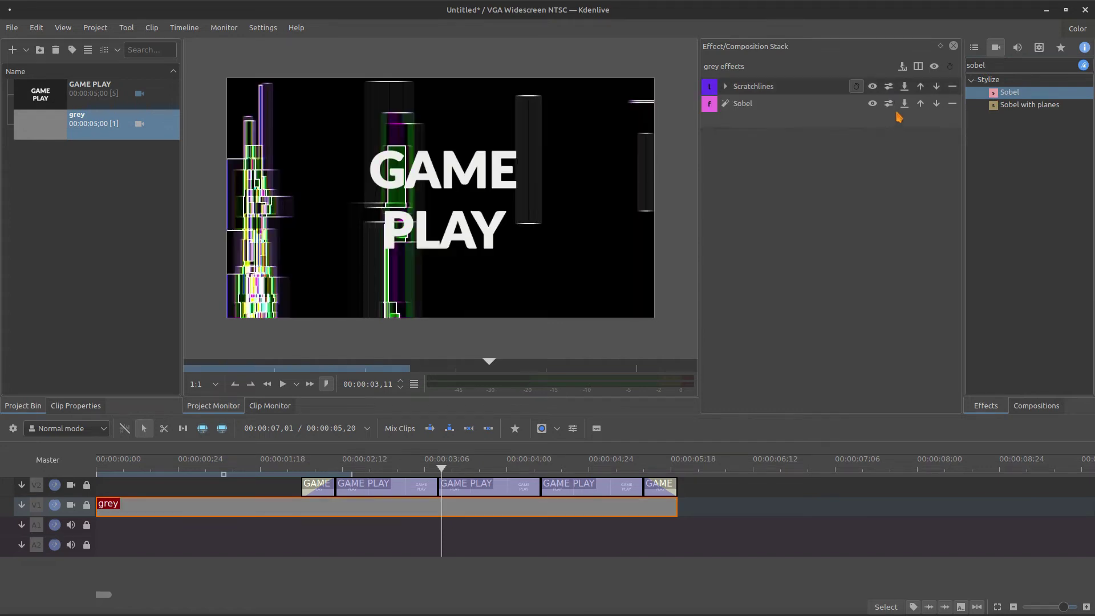
{"action": "double_click", "coordinate": [1015, 68]}
{"action": "type", "text": "de"}
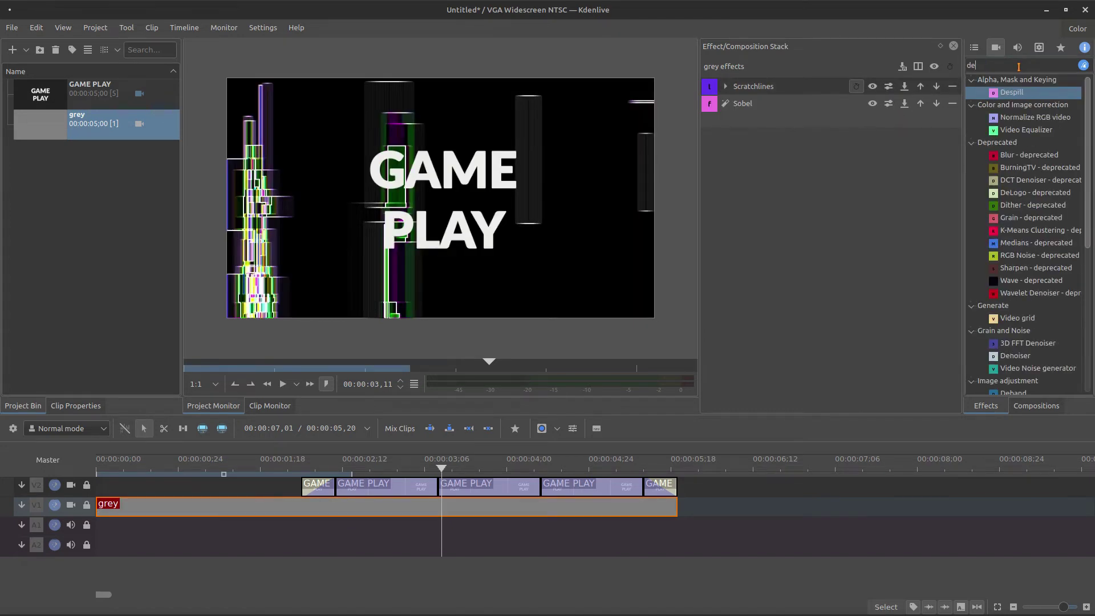
{"action": "type", "text": "fi"}
{"action": "left_click_drag", "start_coordinate": [1003, 94], "coordinate": [832, 260]}
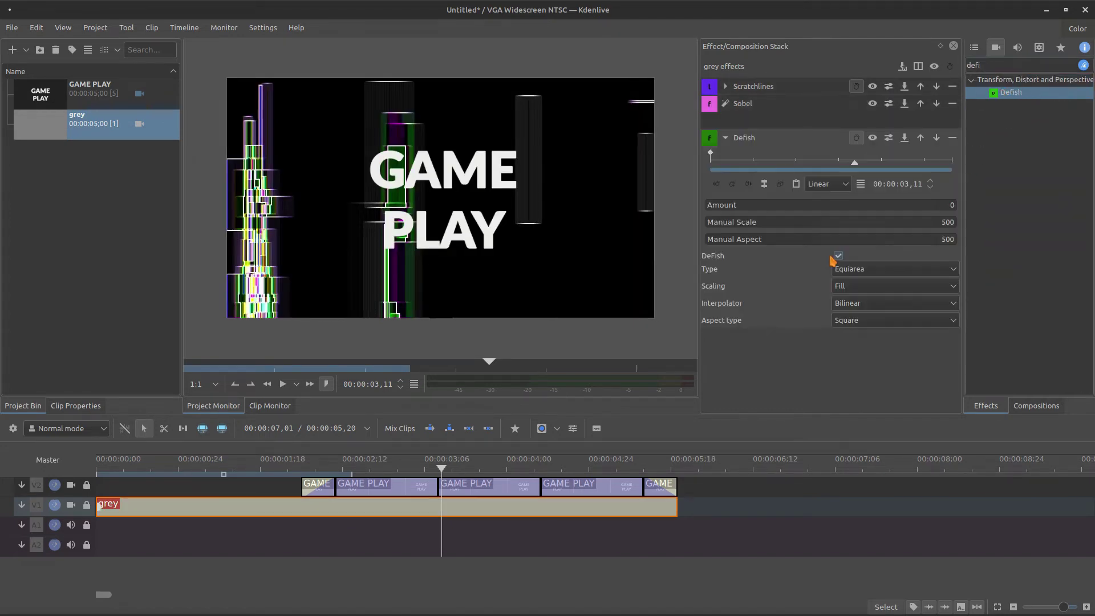
Set Defish to Orthographic type with Center scaling, then expand the Scratchlines settings
{"action": "left_click", "coordinate": [866, 274]}
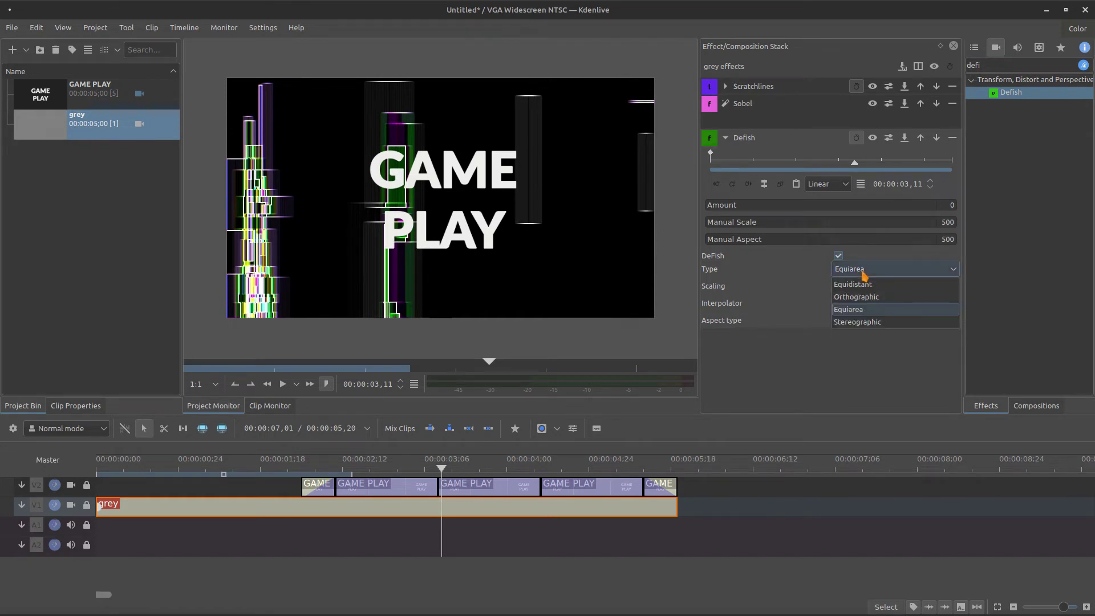
{"action": "left_click", "coordinate": [863, 297]}
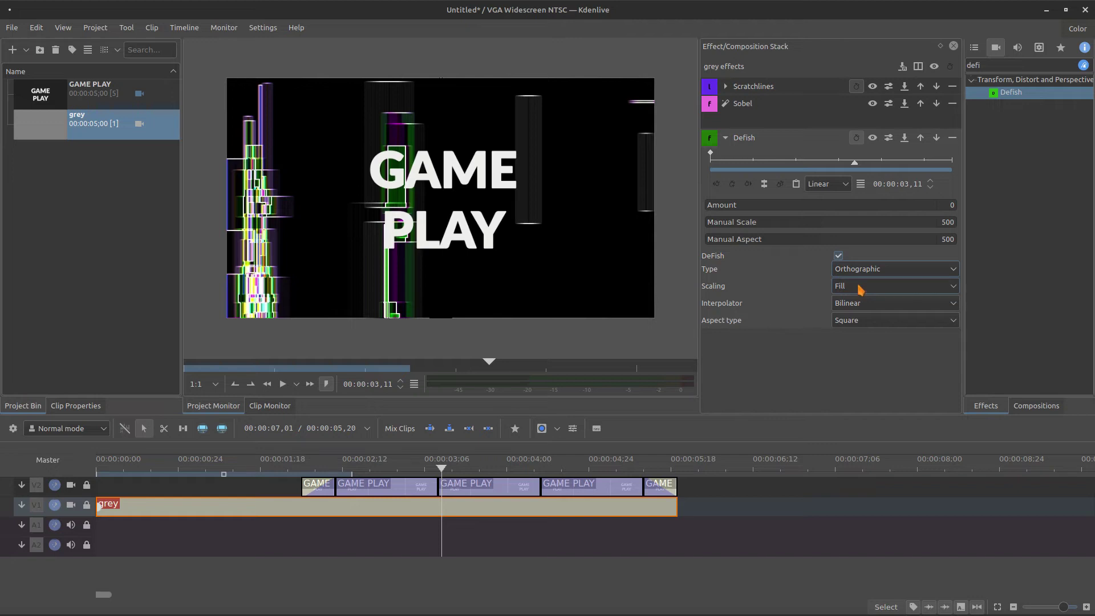
{"action": "left_click", "coordinate": [860, 290]}
{"action": "mouse_move", "coordinate": [749, 208]}
{"action": "left_mouse_down"}
{"action": "mouse_move", "coordinate": [777, 207]}
{"action": "mouse_move", "coordinate": [689, 209]}
{"action": "left_mouse_up"}
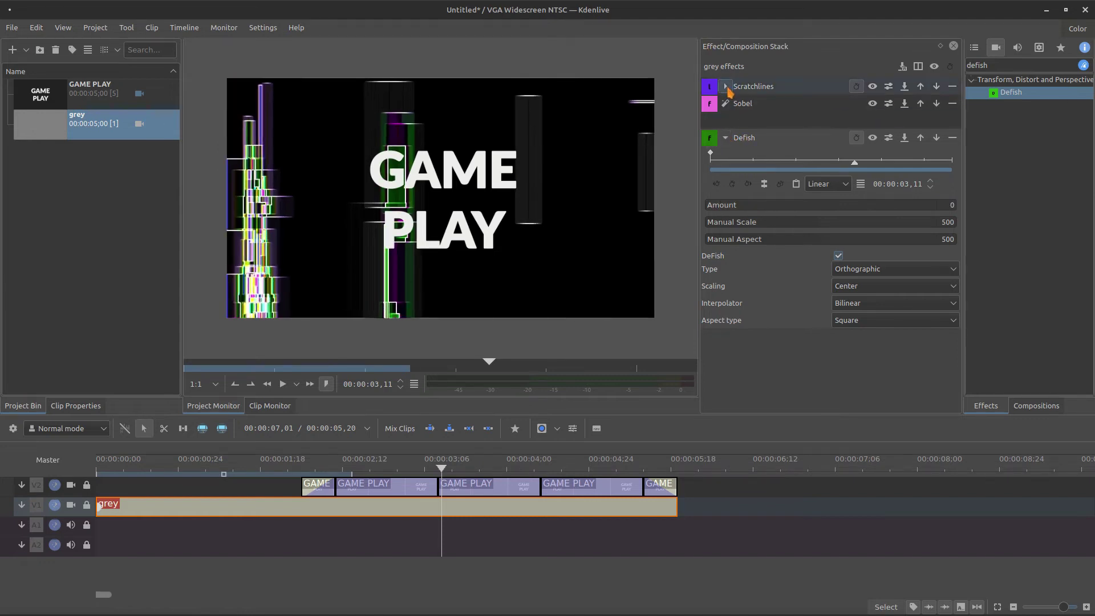
{"action": "left_click", "coordinate": [727, 87]}
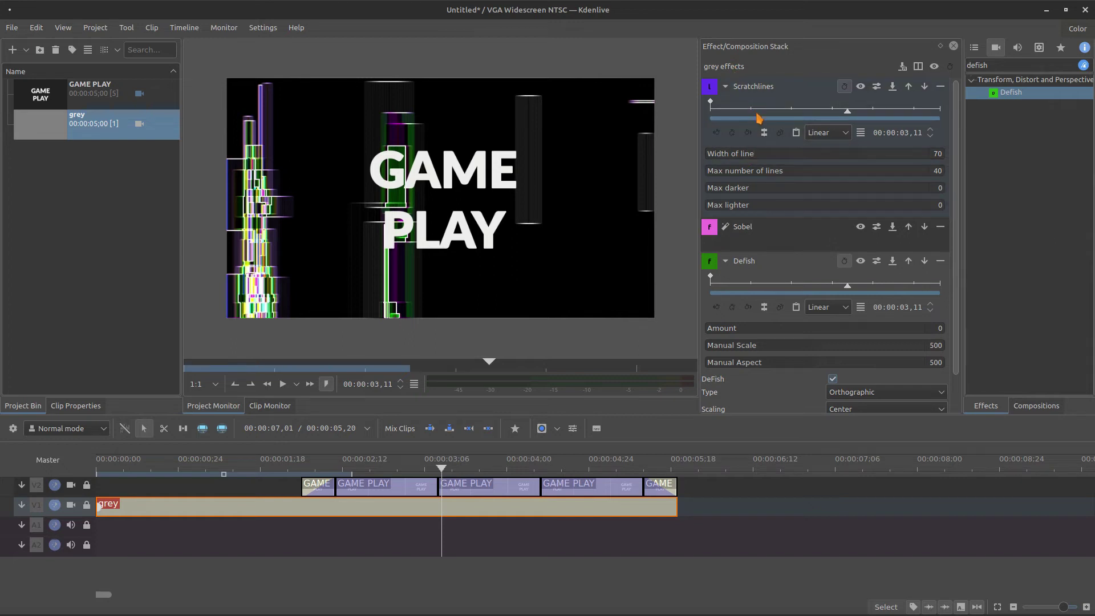
At 00:00:00,20, keyframe Scratchlines and Defish, raising Defish Amount to 930
{"action": "left_click_drag", "start_coordinate": [787, 114], "coordinate": [741, 114]}
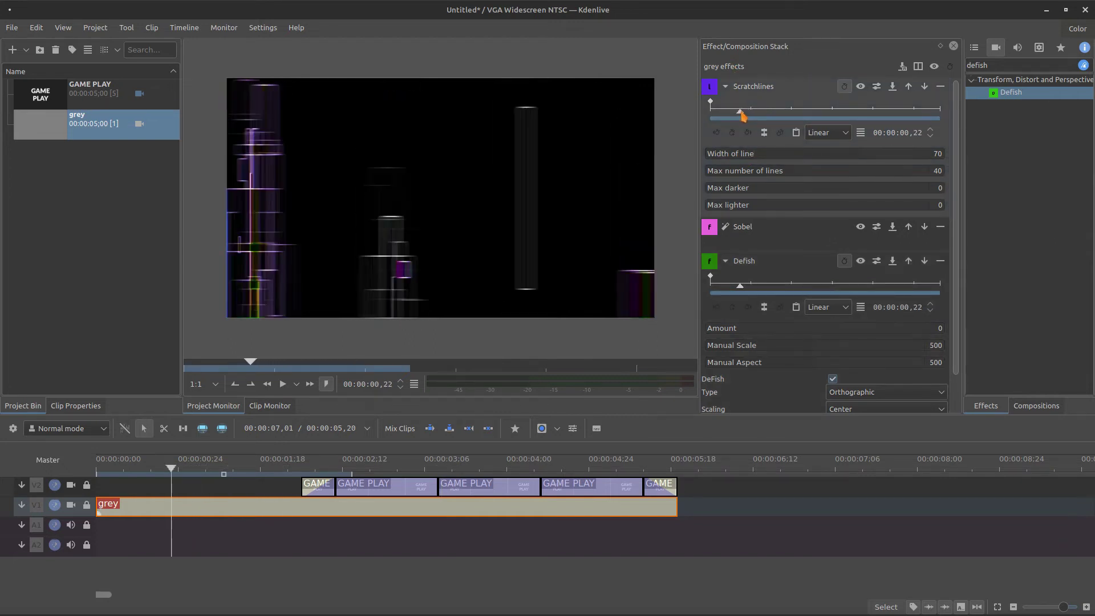
{"action": "left_click", "coordinate": [929, 136]}
{"action": "left_click", "coordinate": [929, 136]}
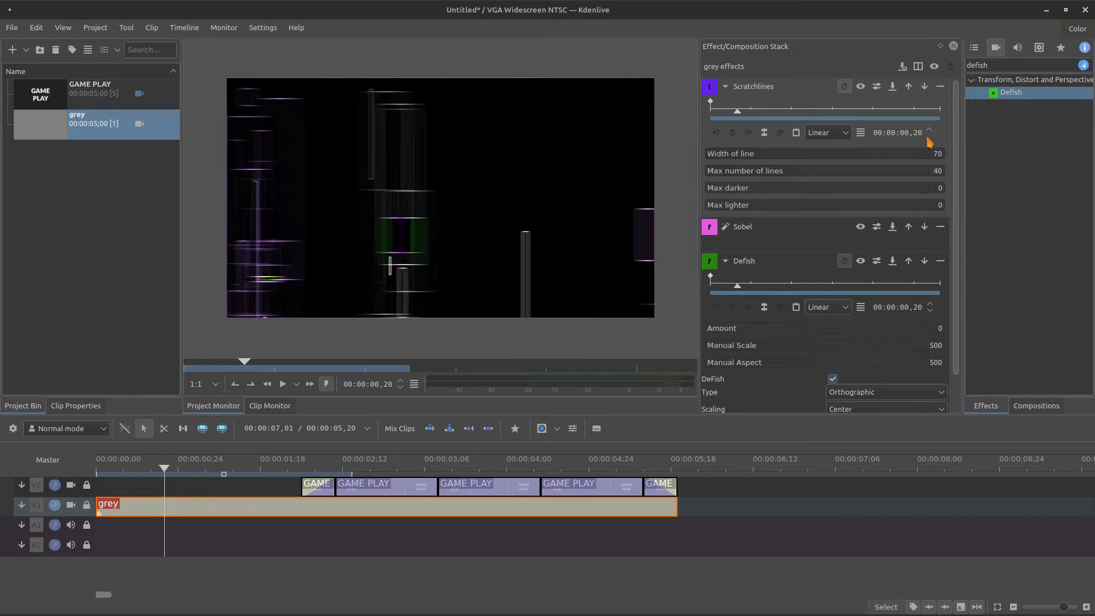
{"action": "left_click", "coordinate": [733, 133]}
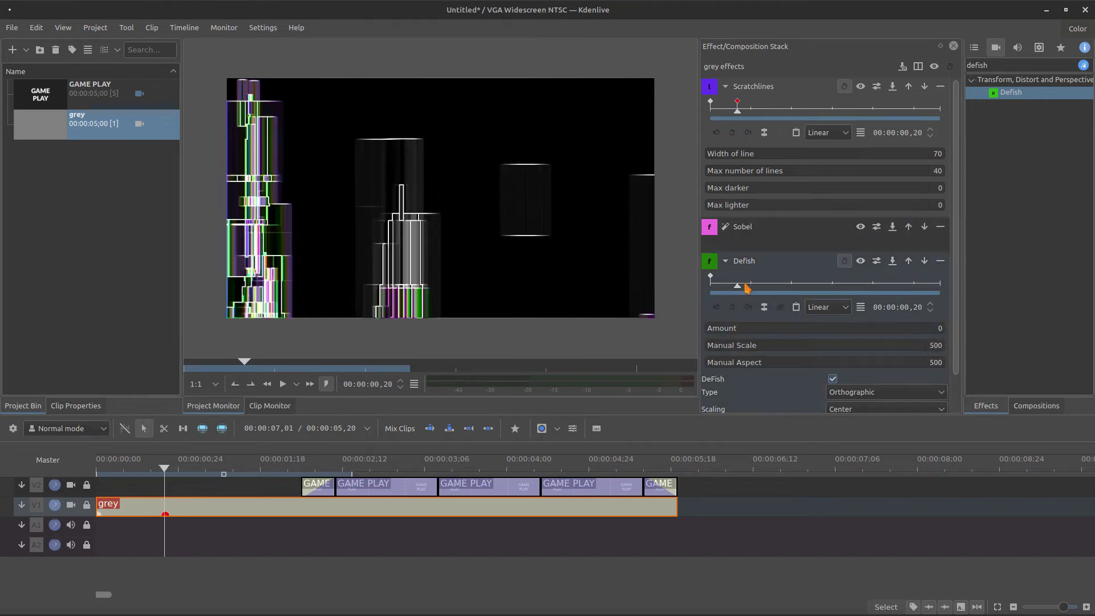
{"action": "left_click", "coordinate": [734, 308]}
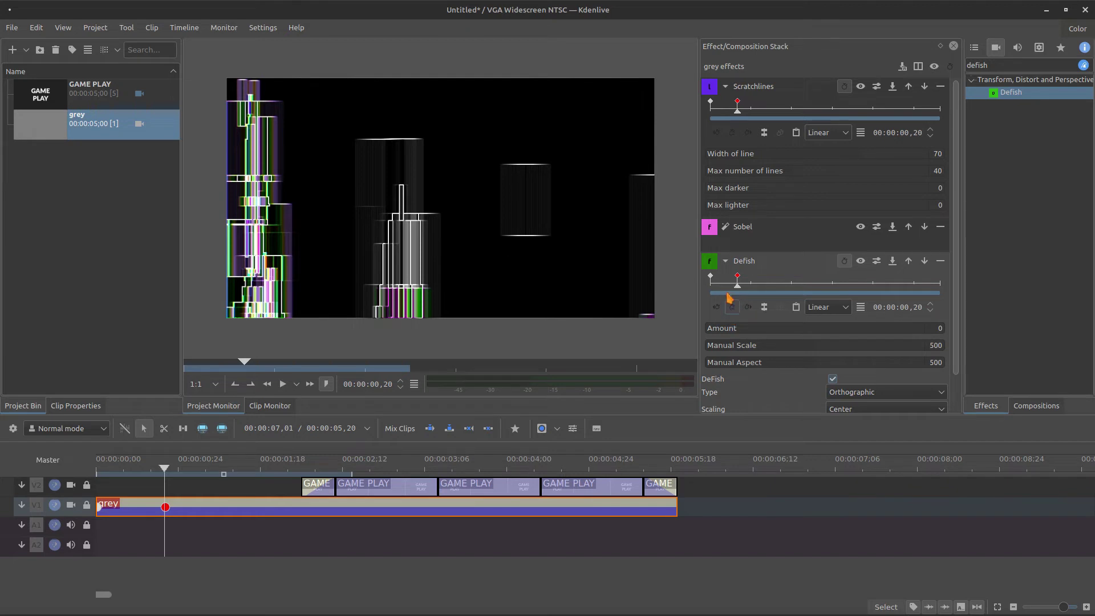
{"action": "left_click_drag", "start_coordinate": [738, 332], "coordinate": [912, 343]}
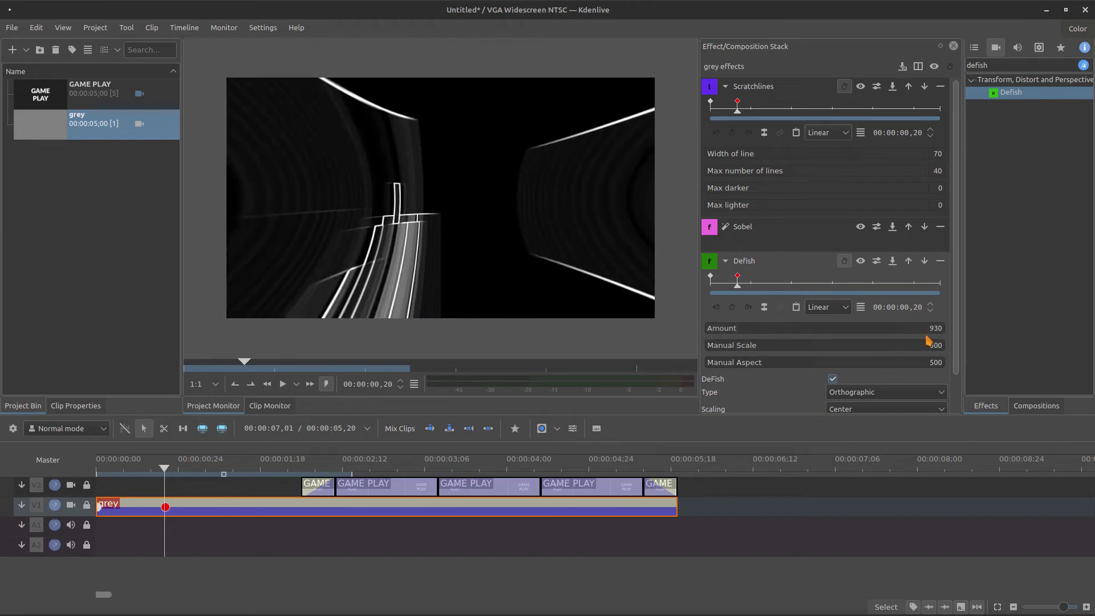
{"action": "left_click", "coordinate": [726, 261]}
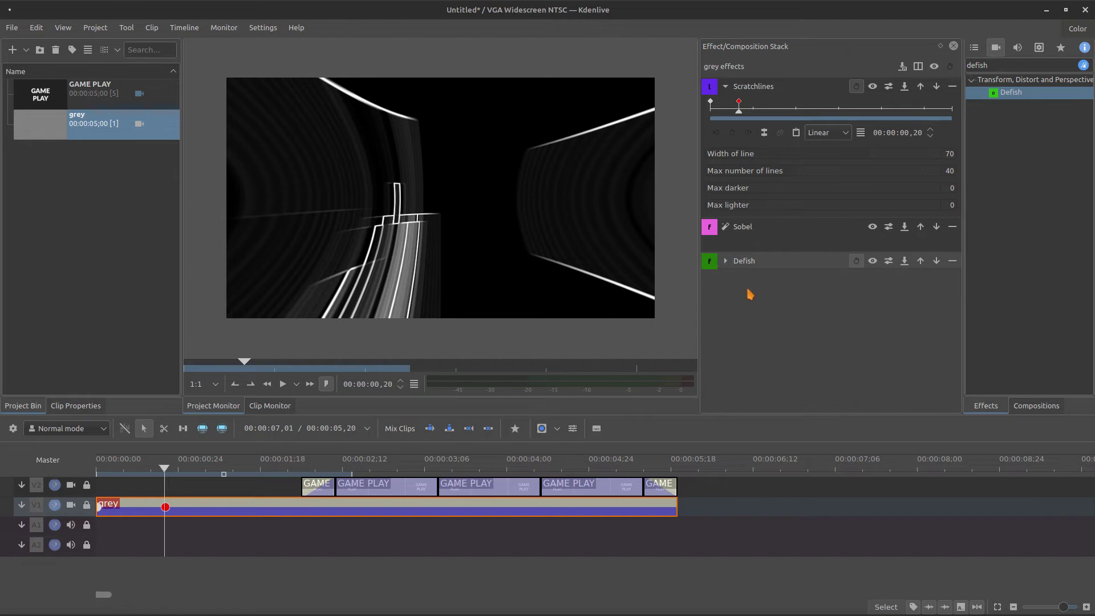
{"action": "left_click", "coordinate": [727, 261]}
Lower the Max number of lines at the clip start so scratches grow to 40
{"action": "left_click_drag", "start_coordinate": [737, 290], "coordinate": [741, 291]}
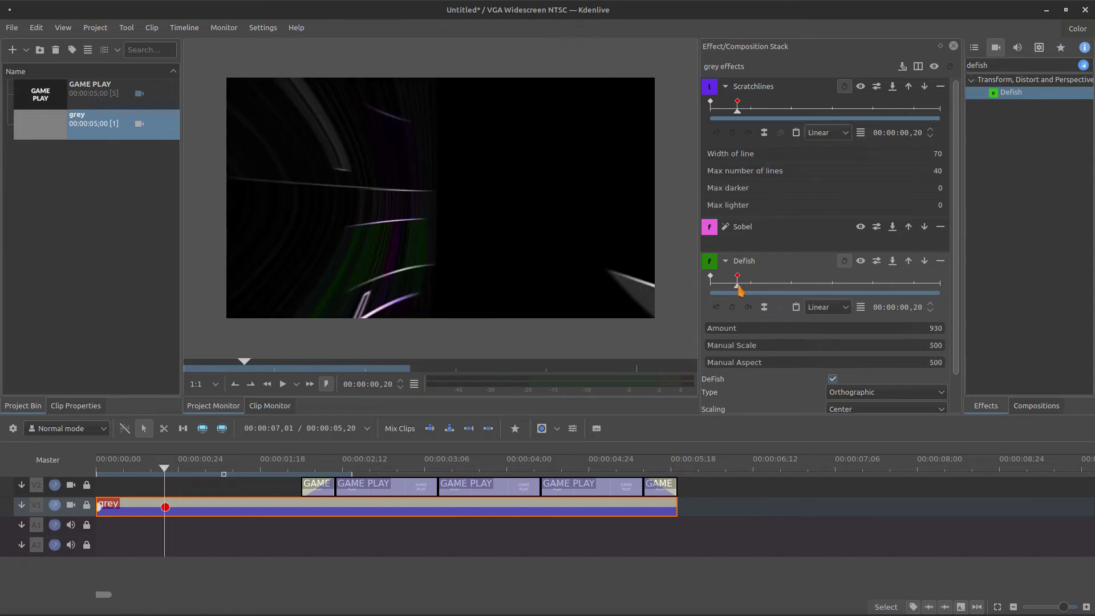
{"action": "left_click", "coordinate": [727, 261]}
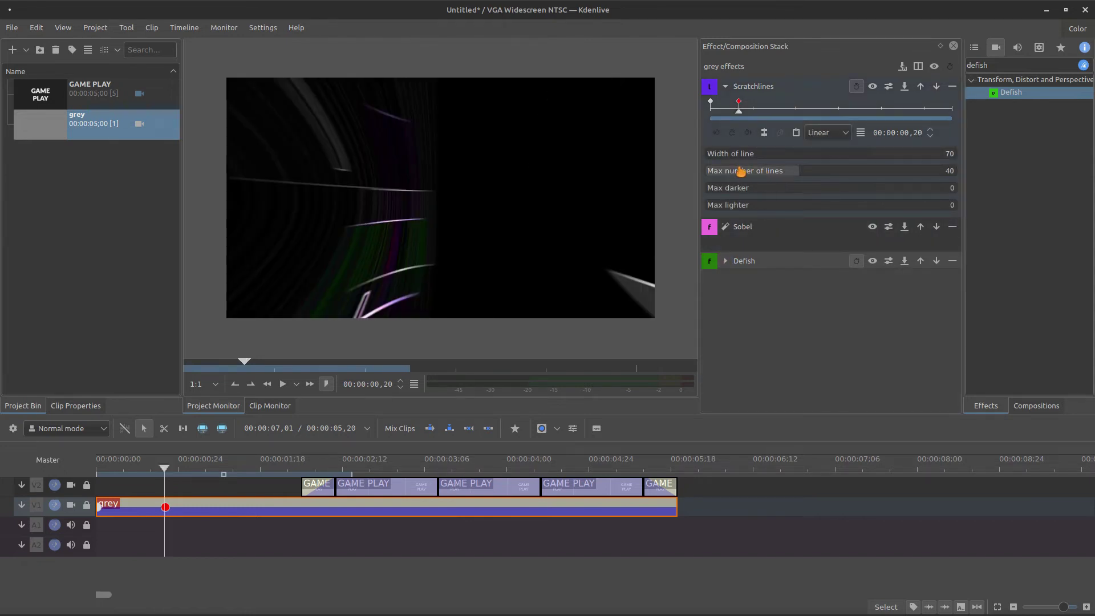
{"action": "left_click_drag", "start_coordinate": [736, 116], "coordinate": [706, 118]}
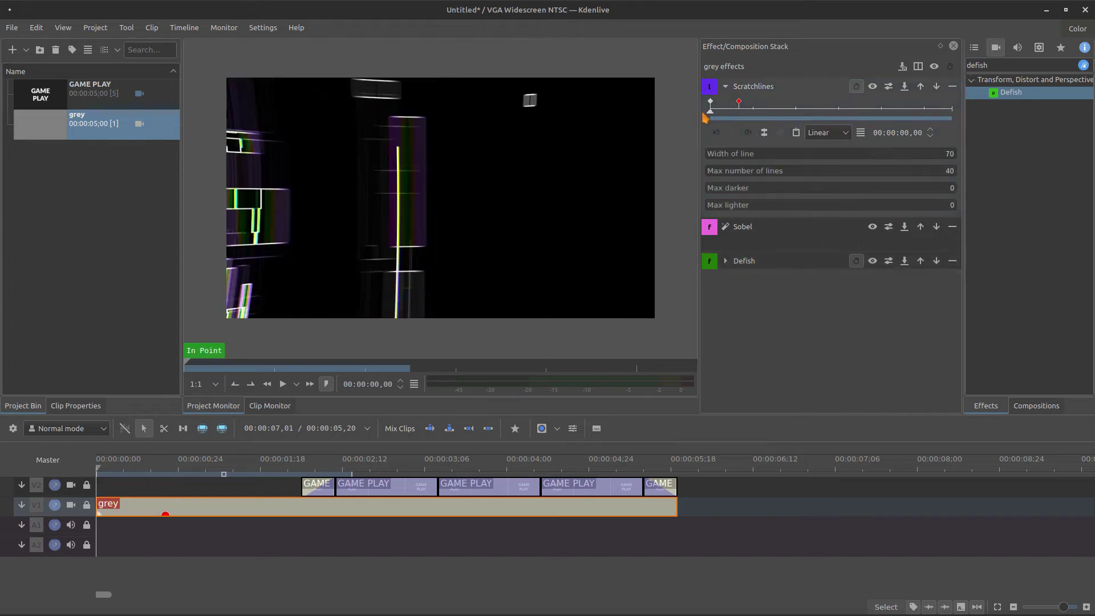
{"action": "left_click_drag", "start_coordinate": [762, 168], "coordinate": [716, 171]}
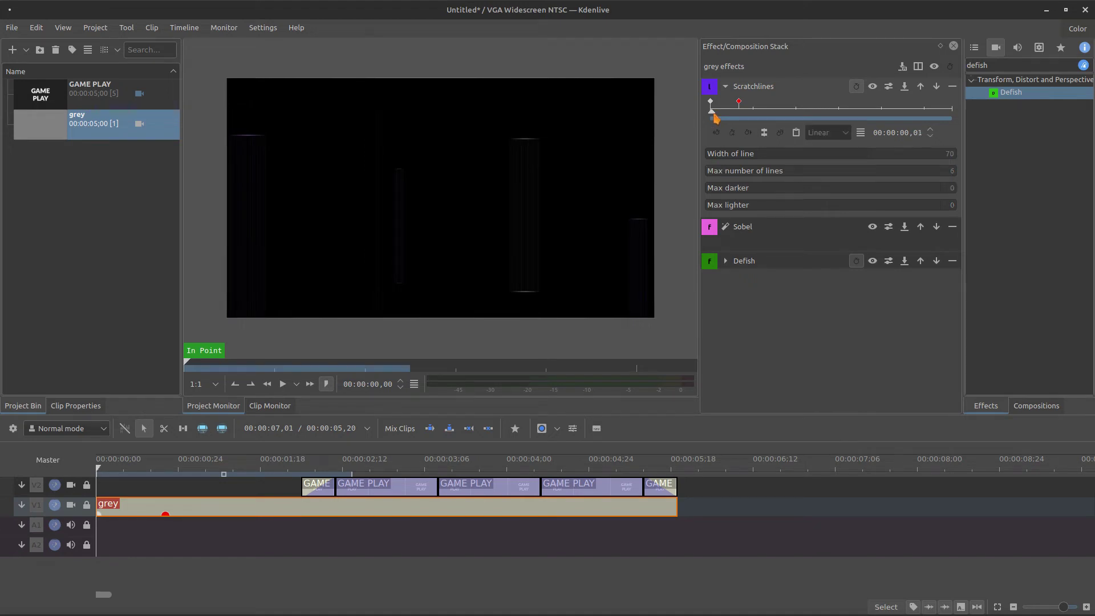
{"action": "left_click_drag", "start_coordinate": [716, 121], "coordinate": [740, 125]}
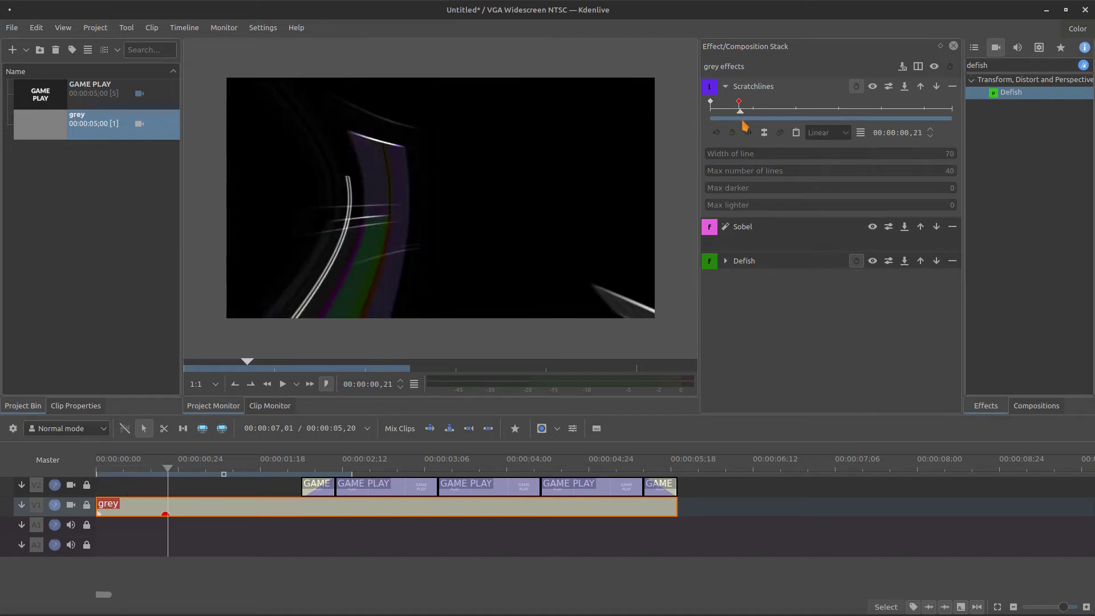
{"action": "left_click_drag", "start_coordinate": [740, 125], "coordinate": [755, 128]}
{"action": "left_click", "coordinate": [710, 101]}
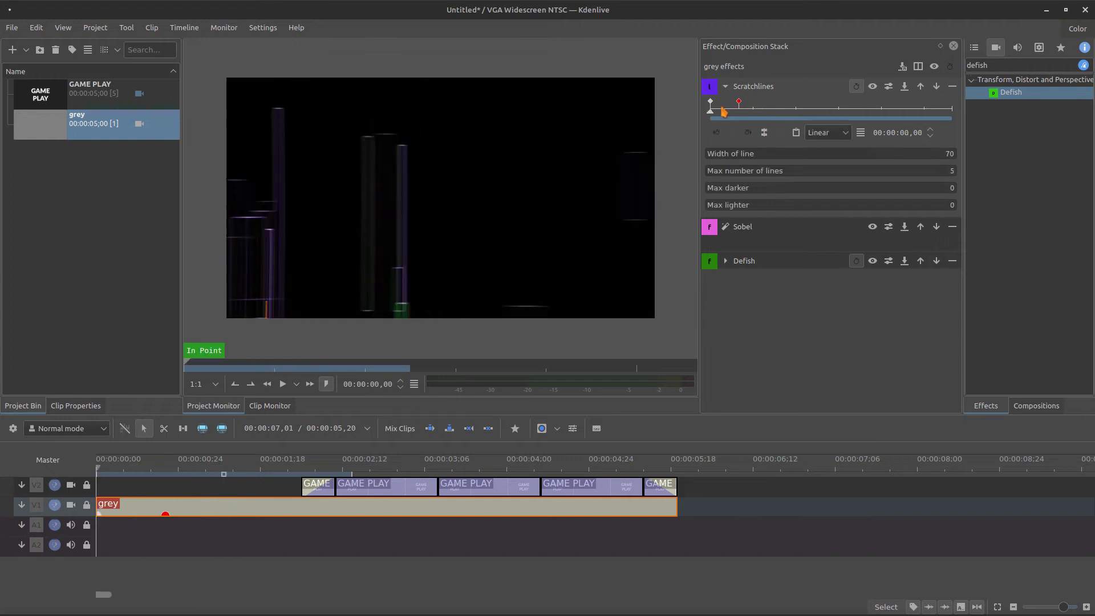
{"action": "left_click", "coordinate": [726, 86]}
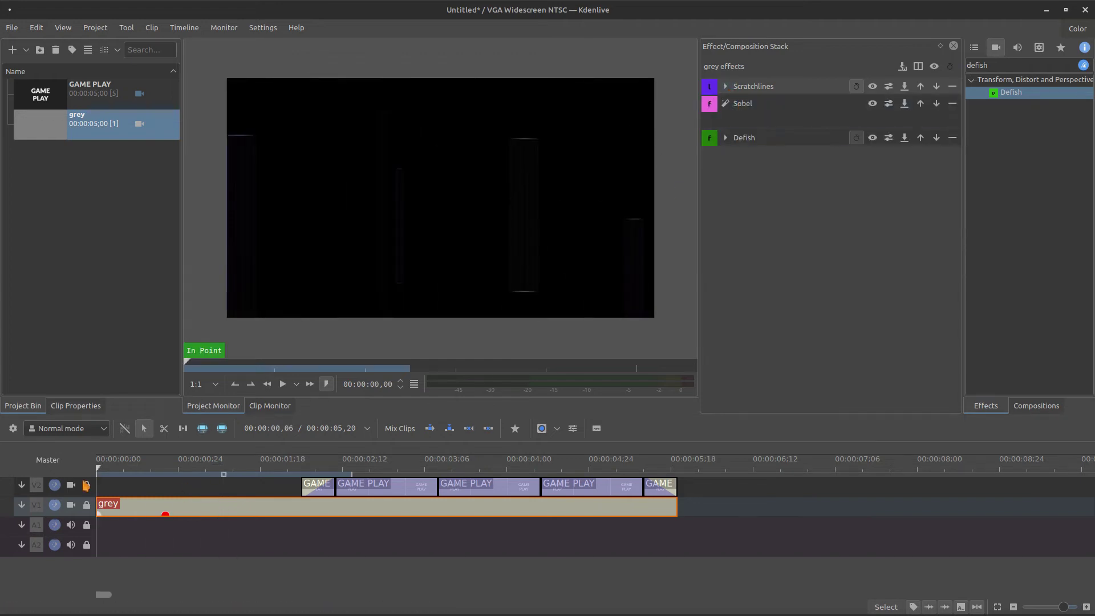
Play the sequence to preview the keyframed background, then reselect the grey clip
{"action": "left_click", "coordinate": [108, 486]}
{"action": "key", "text": "space"}
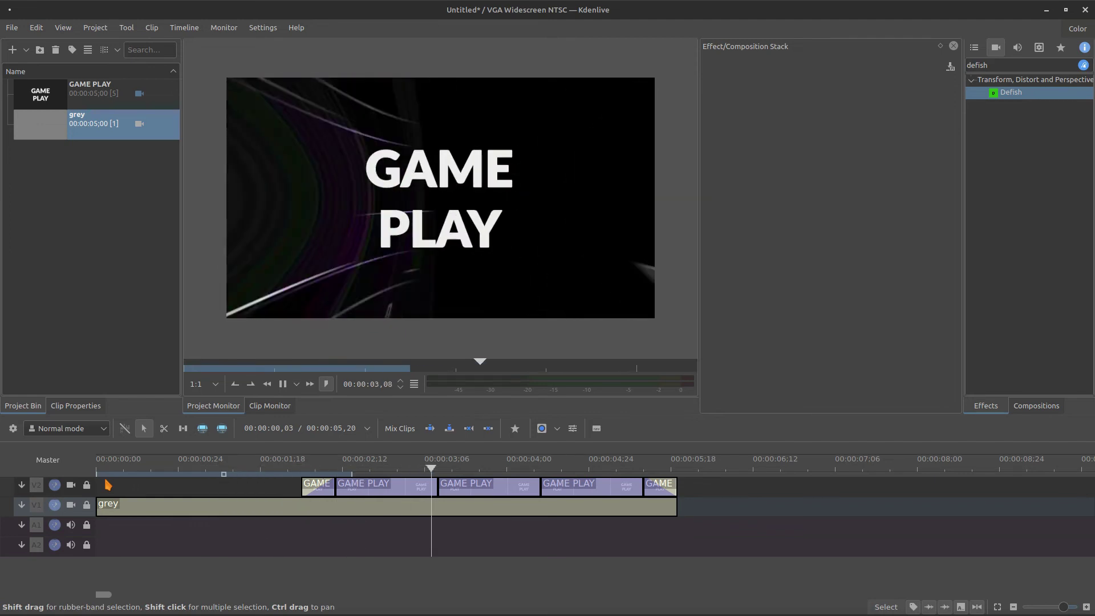
{"action": "key", "text": "space"}
{"action": "left_click", "coordinate": [150, 511]}
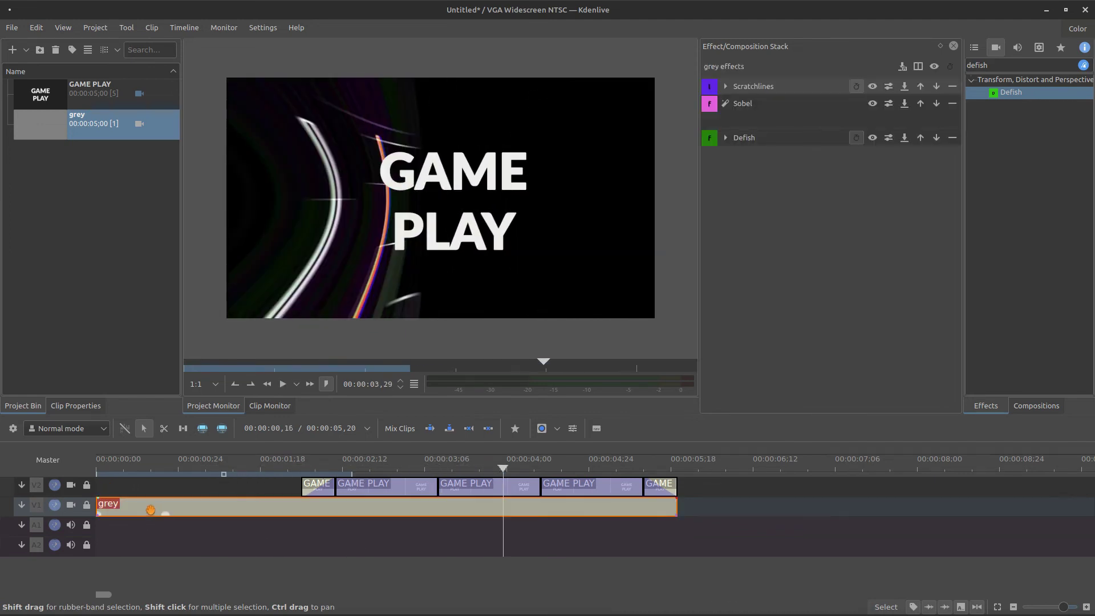
Apply the RGB adjustment effect from the 'rgb ad' search to the grey background clip
{"action": "left_click", "coordinate": [171, 495]}
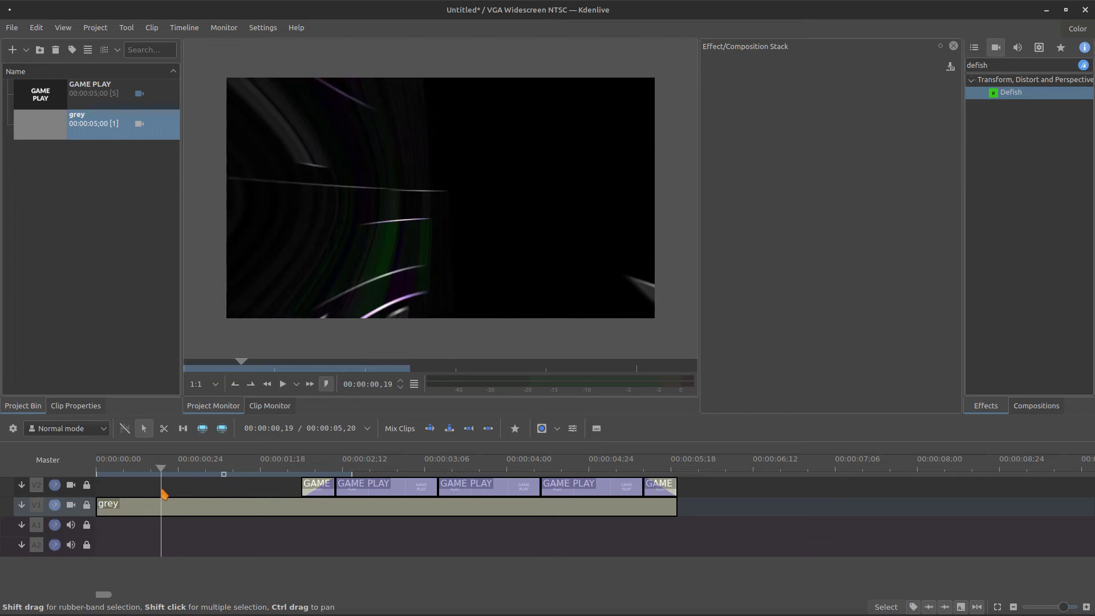
{"action": "left_click", "coordinate": [162, 494]}
{"action": "left_click_drag", "start_coordinate": [154, 497], "coordinate": [130, 497]}
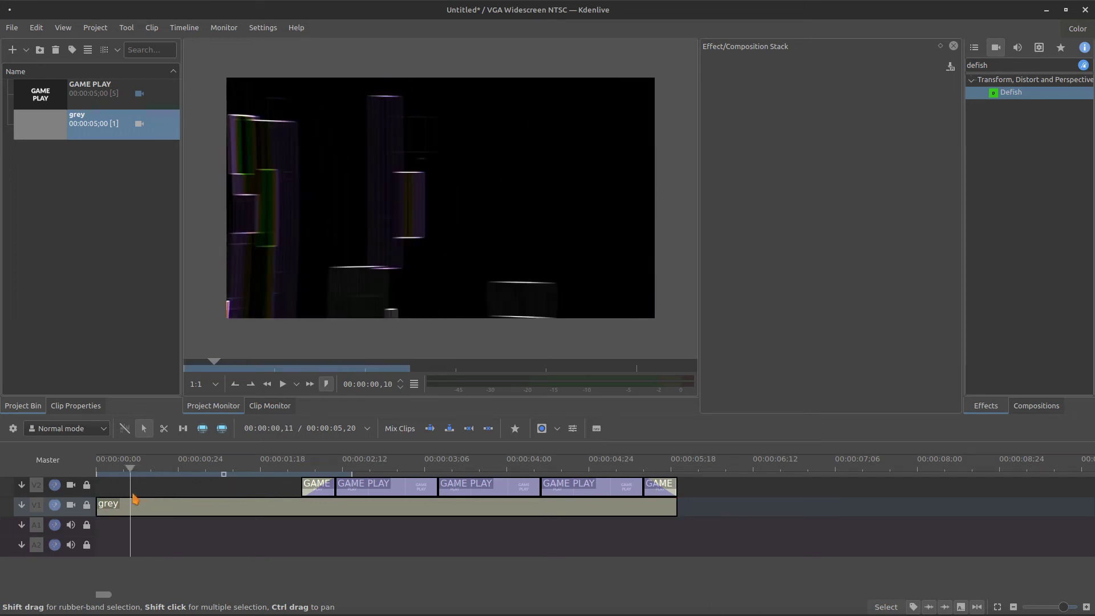
{"action": "double_click", "coordinate": [1004, 66]}
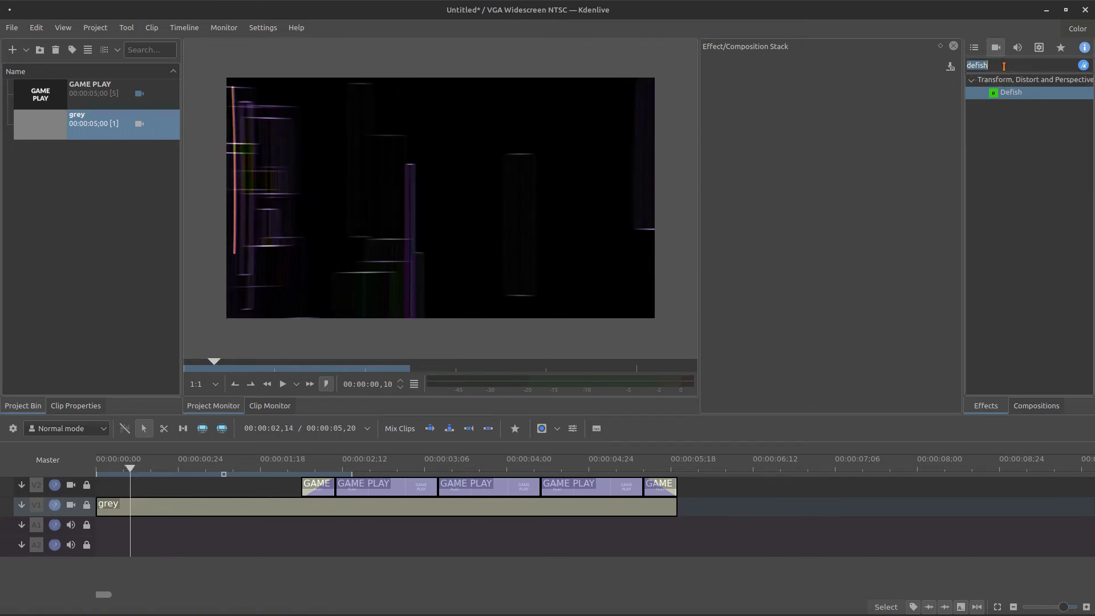
{"action": "type", "text": "rgb"}
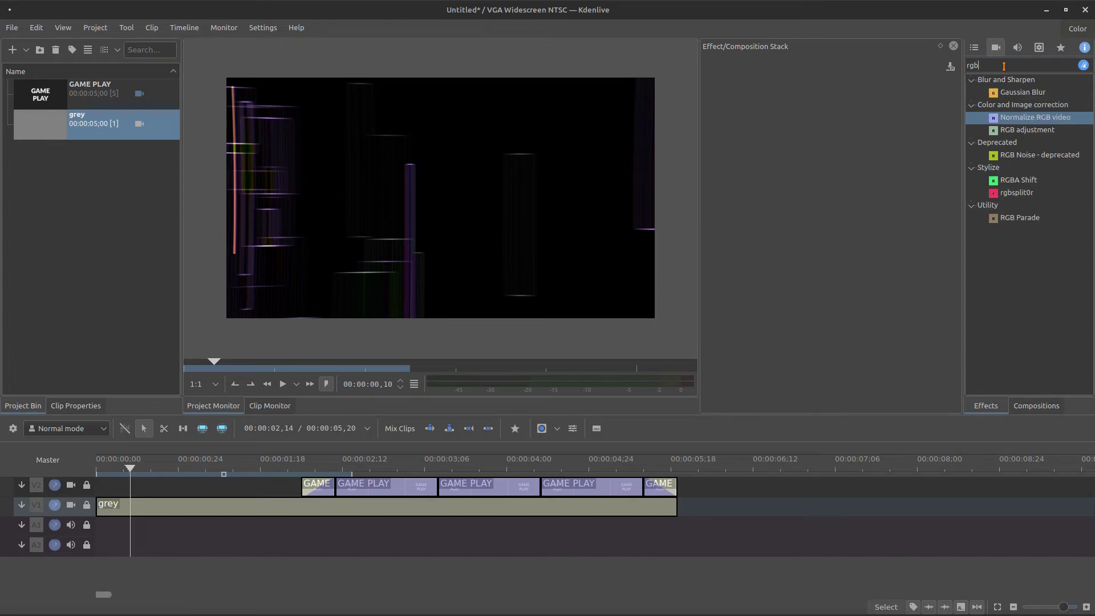
{"action": "type", "text": " ad"}
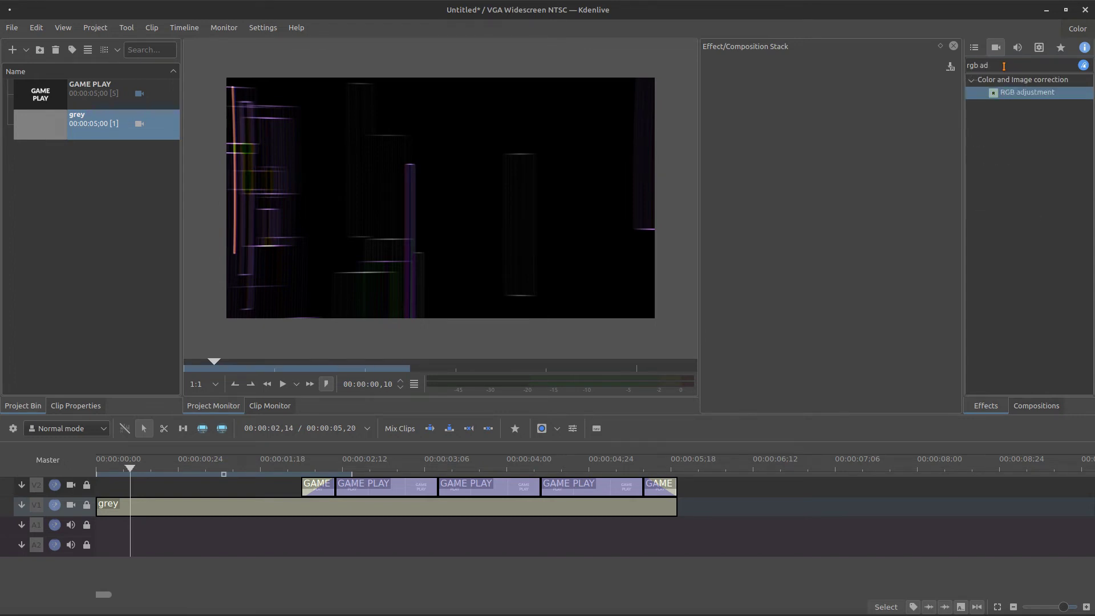
{"action": "left_click_drag", "start_coordinate": [1038, 103], "coordinate": [336, 507]}
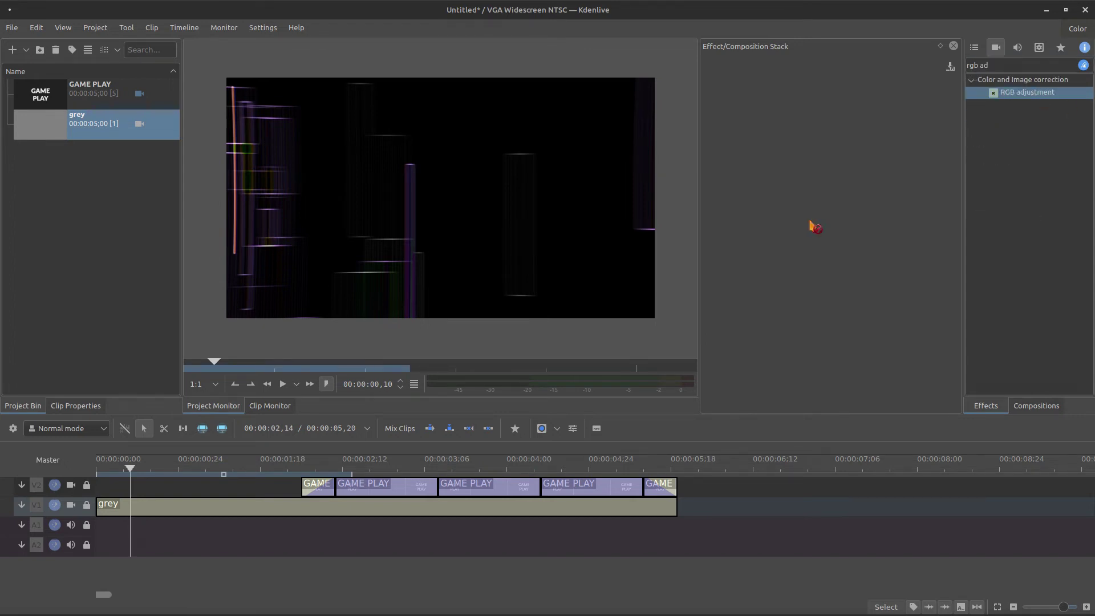
{"action": "left_click", "coordinate": [333, 513]}
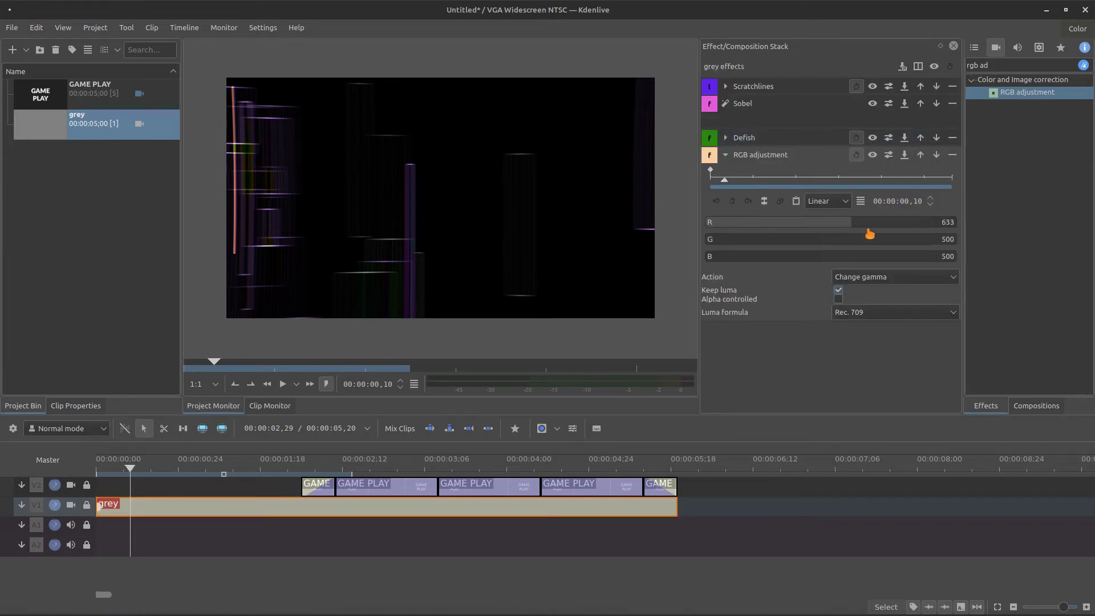
Set RGB adjustment R to 1000 with Multiply action, and G and B to 500
{"action": "left_click_drag", "start_coordinate": [867, 225], "coordinate": [914, 225]}
{"action": "left_click", "coordinate": [882, 279]}
{"action": "left_click", "coordinate": [864, 316]}
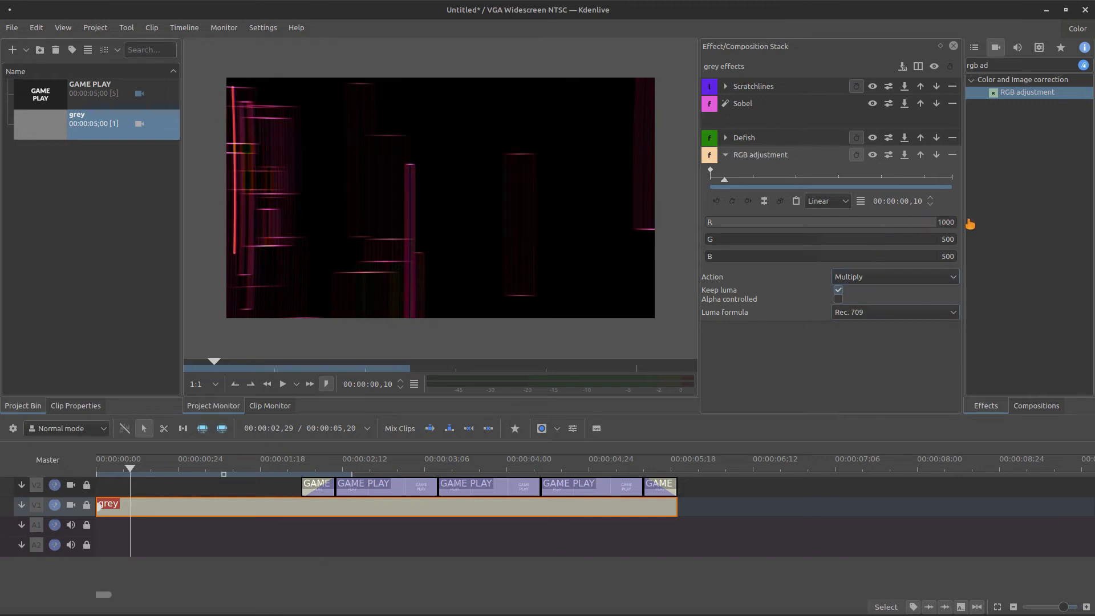
{"action": "mouse_move", "coordinate": [856, 239]}
{"action": "left_mouse_down"}
{"action": "mouse_move", "coordinate": [847, 264]}
{"action": "mouse_move", "coordinate": [896, 272]}
{"action": "left_mouse_up"}
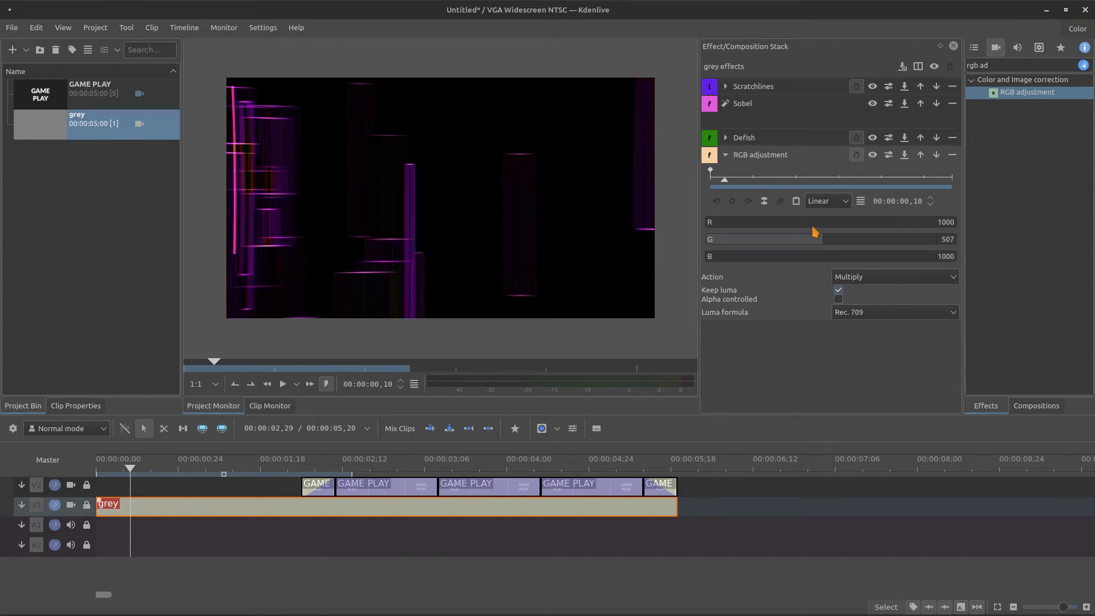
{"action": "left_click_drag", "start_coordinate": [751, 183], "coordinate": [781, 190]}
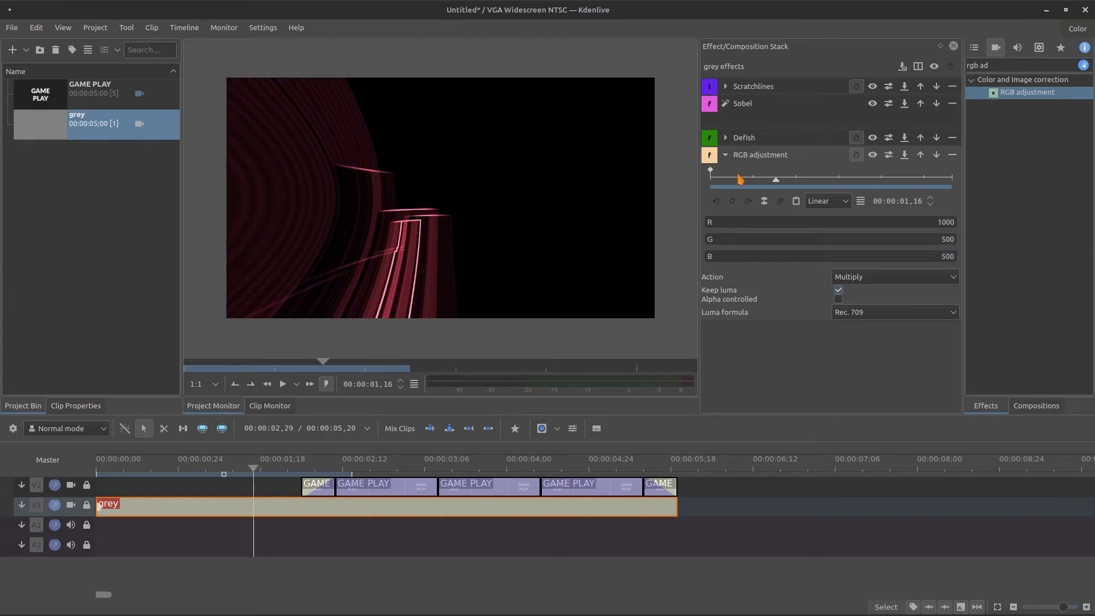
{"action": "left_click_drag", "start_coordinate": [740, 178], "coordinate": [729, 163]}
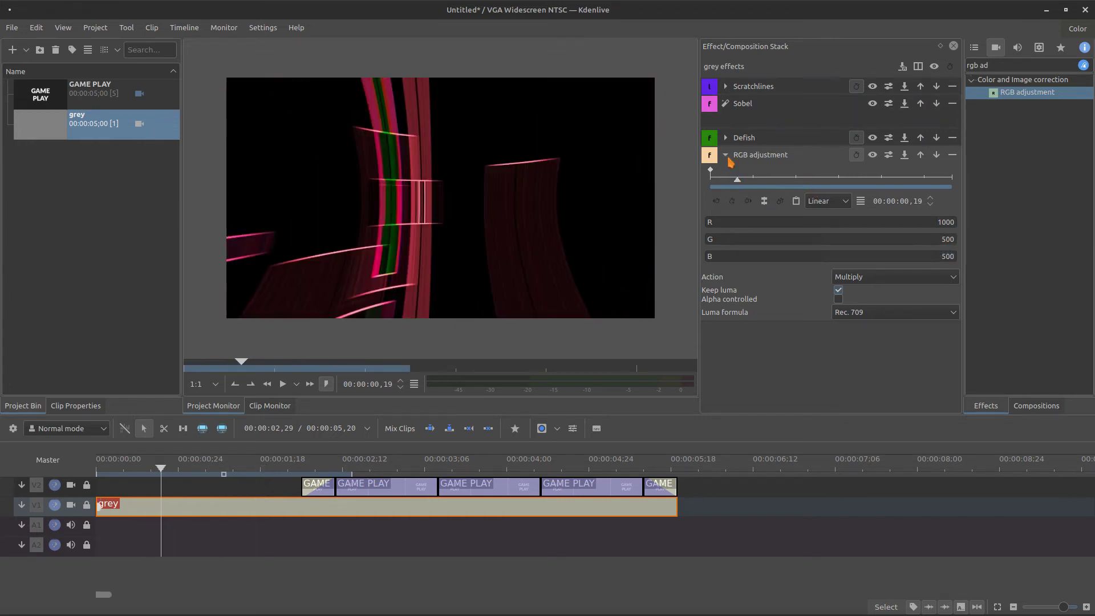
{"action": "left_click", "coordinate": [726, 157]}
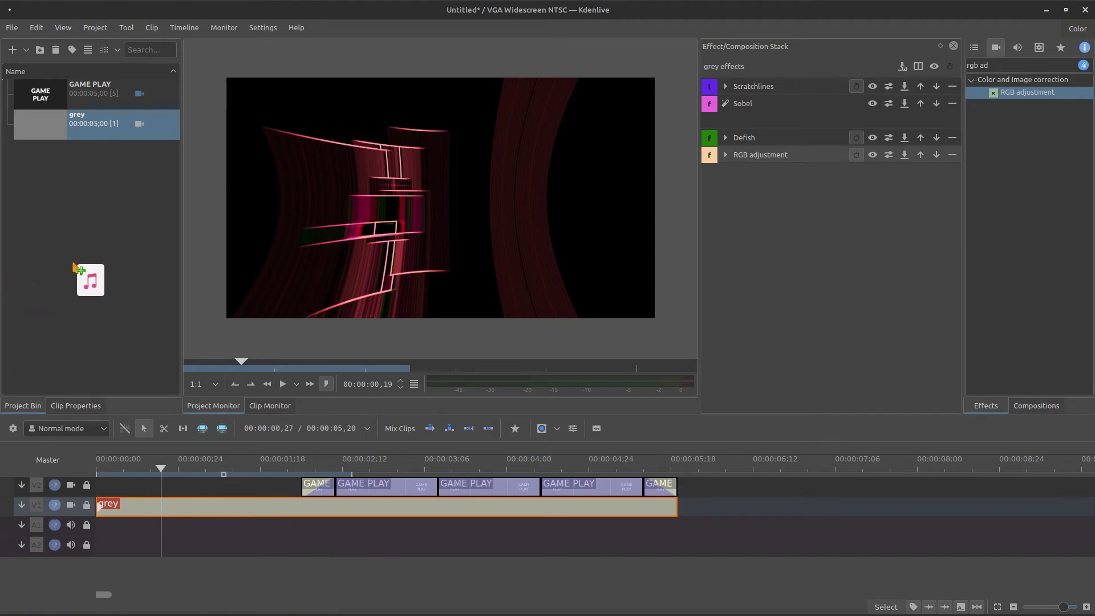
Import three glitch sound clips and rename the first one engine_on
{"action": "left_click_drag", "start_coordinate": [2, 280], "coordinate": [75, 267]}
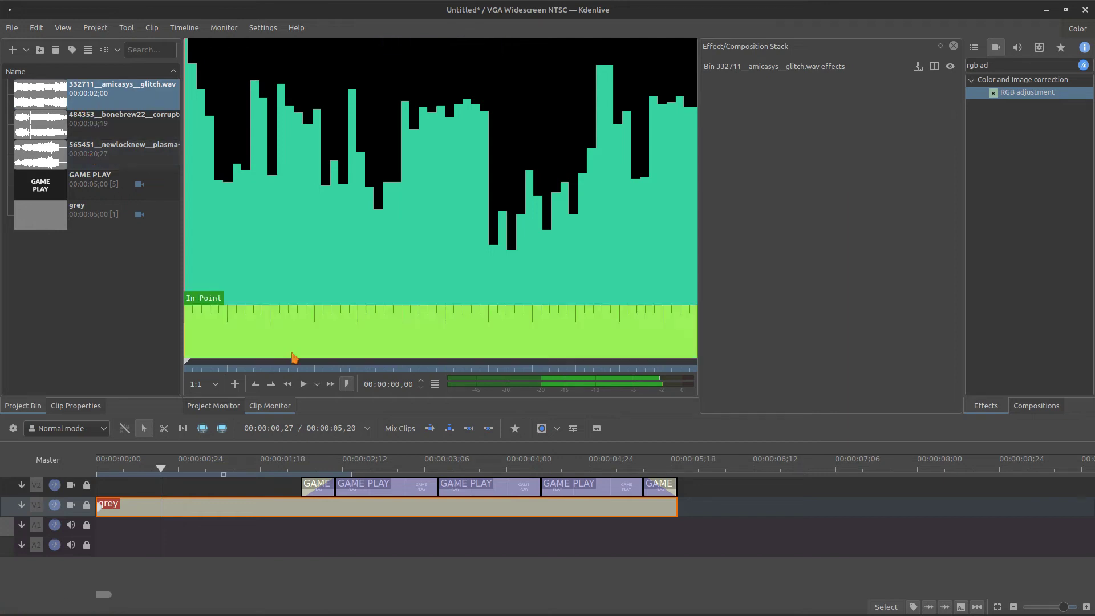
{"action": "left_click", "coordinate": [302, 385]}
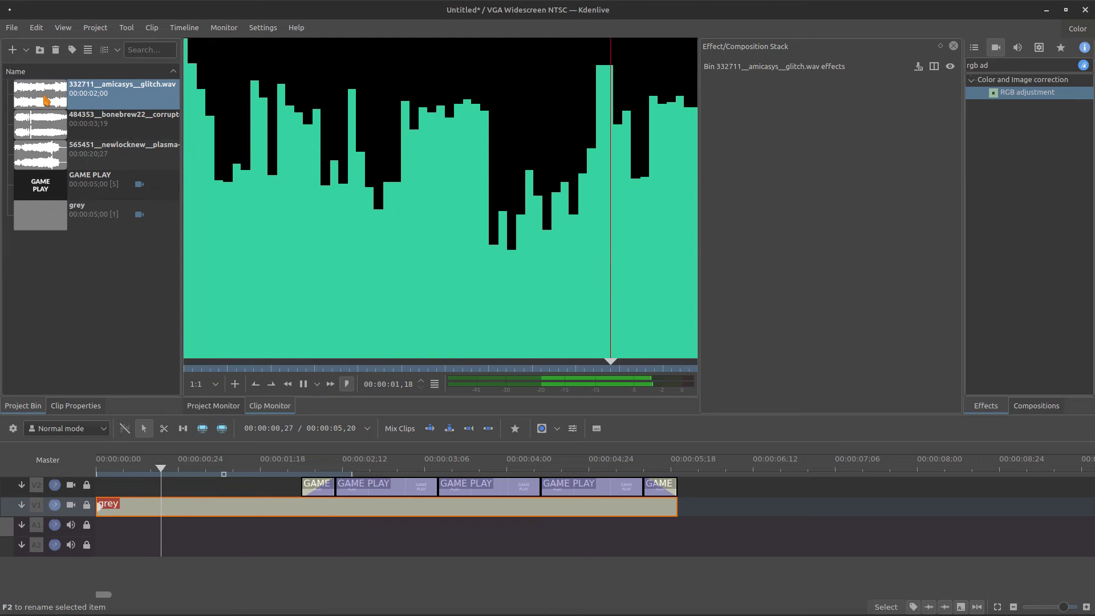
{"action": "left_click_drag", "start_coordinate": [111, 94], "coordinate": [107, 148]}
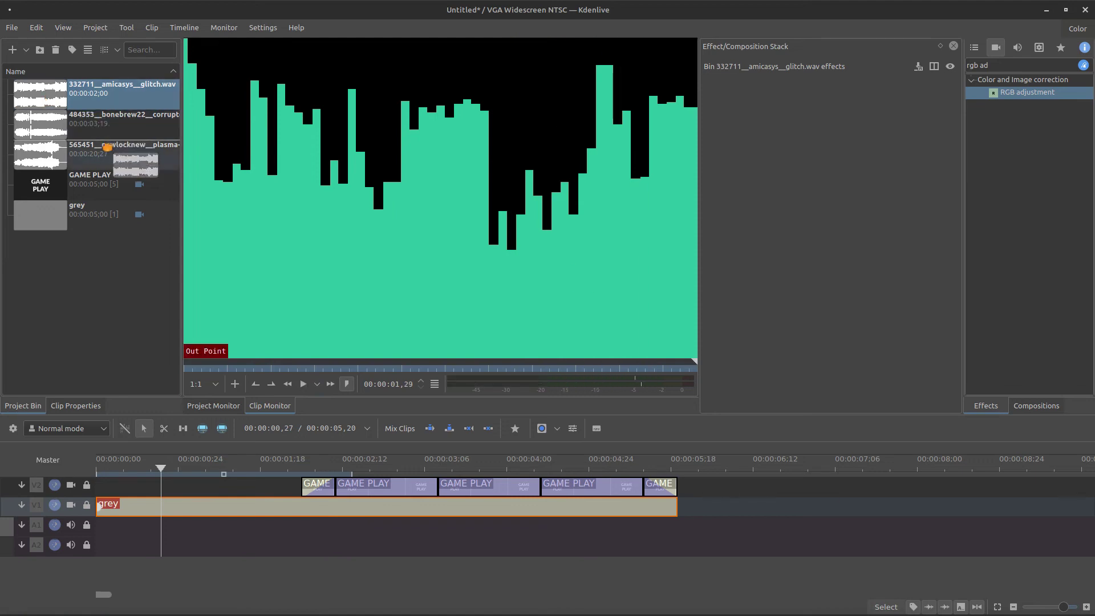
{"action": "right_click", "coordinate": [63, 97]}
{"action": "left_click", "coordinate": [114, 280]}
{"action": "type", "text": "engine_on"}
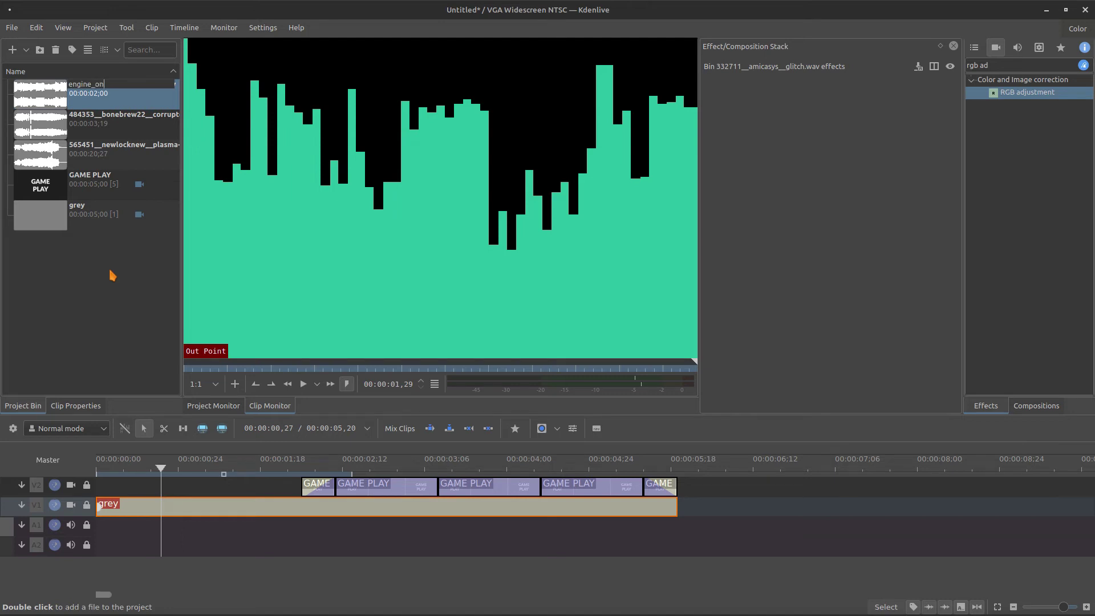
{"action": "key", "text": "Return"}
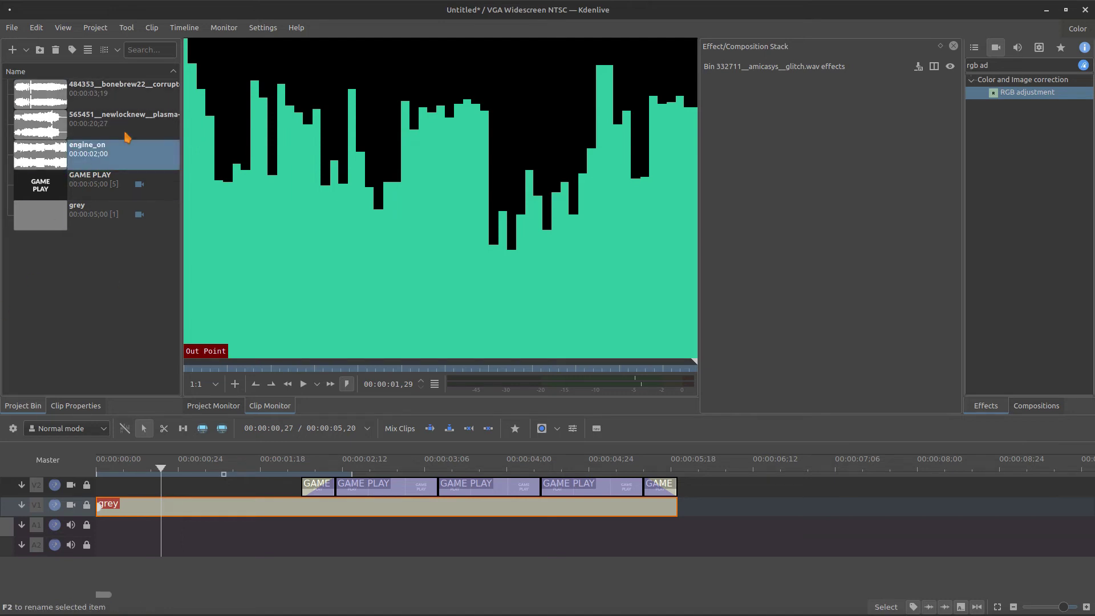
Audition the plasma cannon clip and rename it power
{"action": "left_click", "coordinate": [123, 127]}
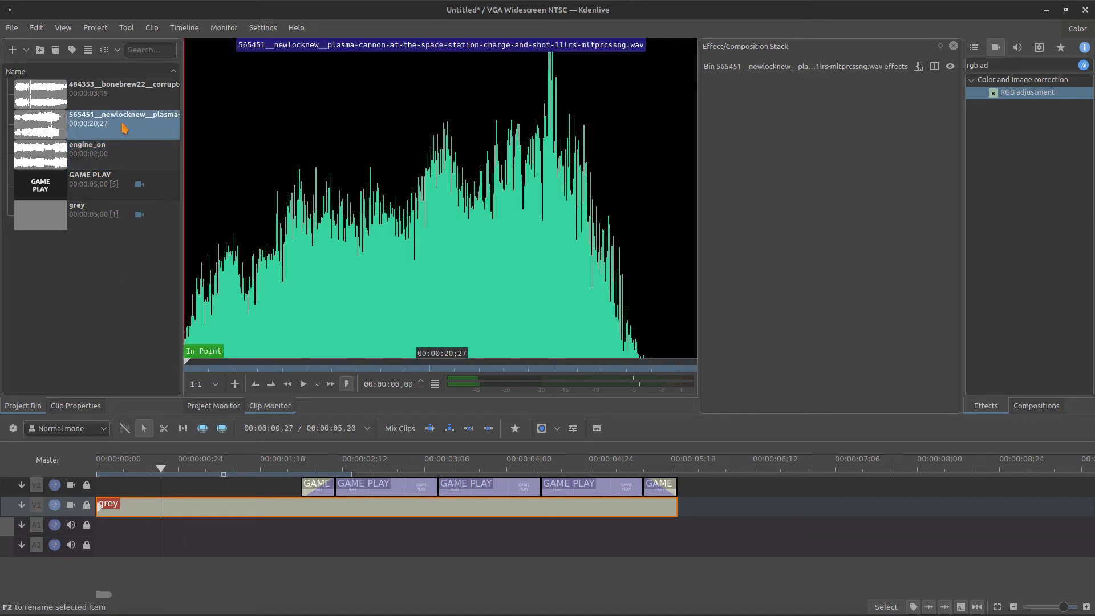
{"action": "left_click", "coordinate": [303, 383]}
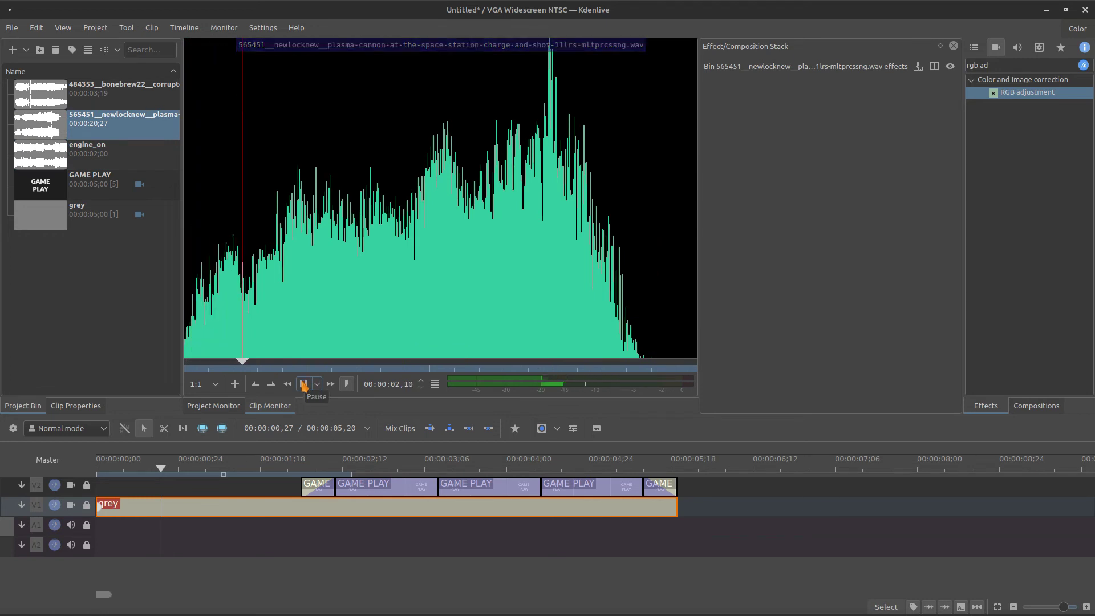
{"action": "left_click", "coordinate": [303, 383]}
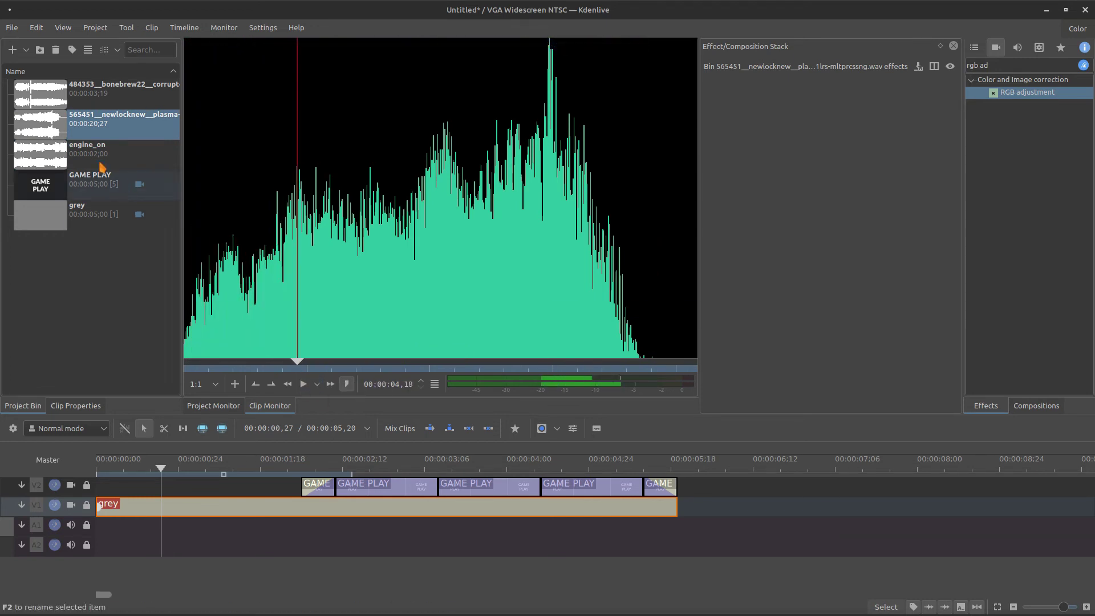
{"action": "right_click", "coordinate": [99, 131]}
{"action": "key", "text": "Escape"}
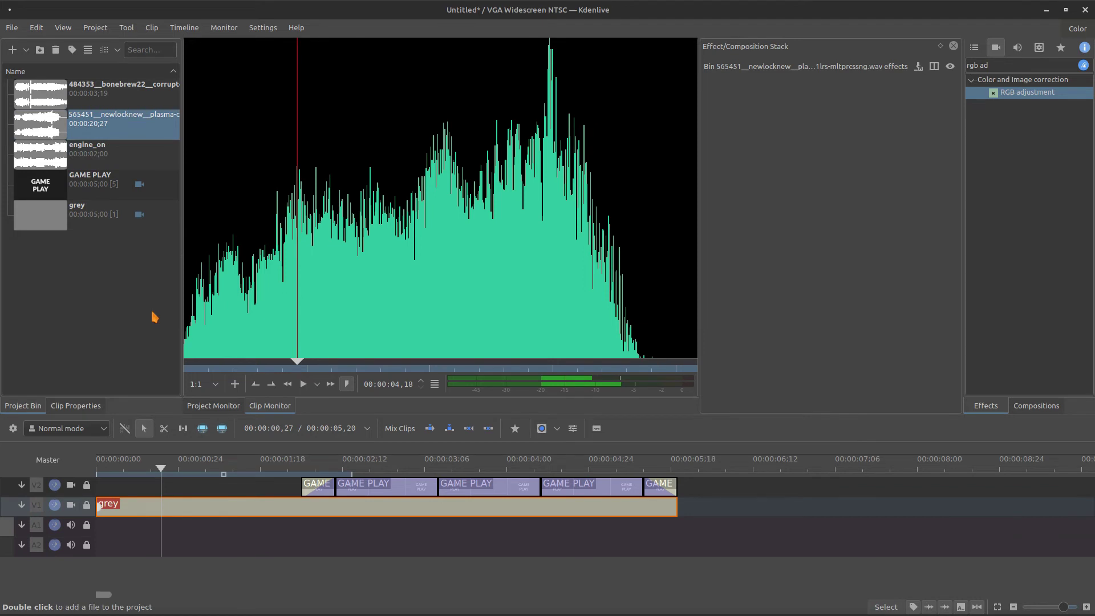
{"action": "type", "text": "power"}
{"action": "key", "text": "Return"}
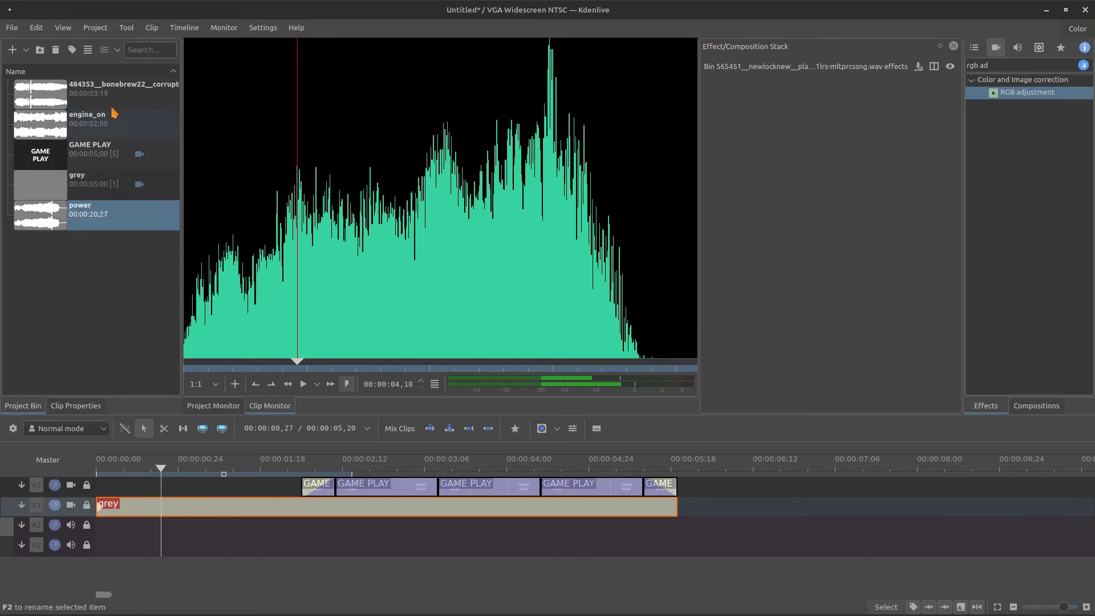
Rename the corrupted glitch clip engine_off
{"action": "right_click", "coordinate": [106, 101]}
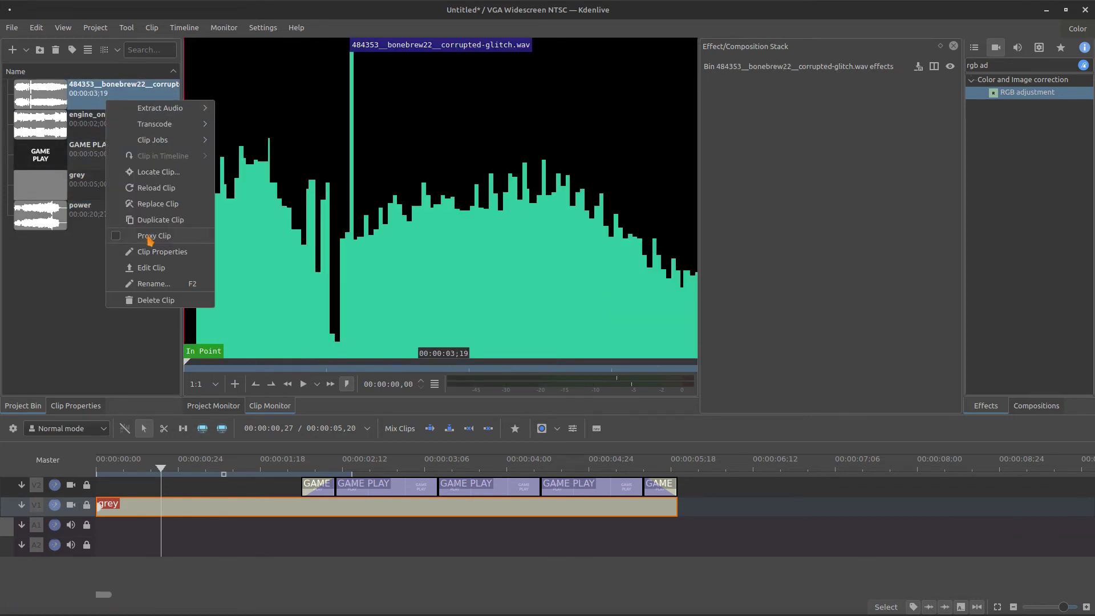
{"action": "left_click", "coordinate": [152, 286]}
{"action": "type", "text": "ne_off"}
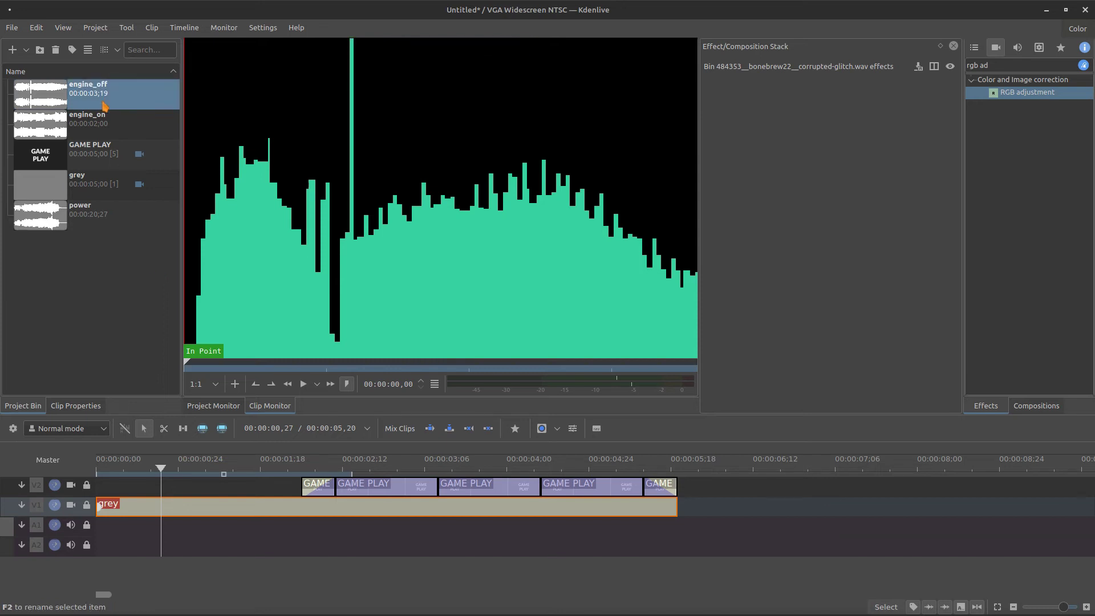
{"action": "left_click", "coordinate": [95, 120]}
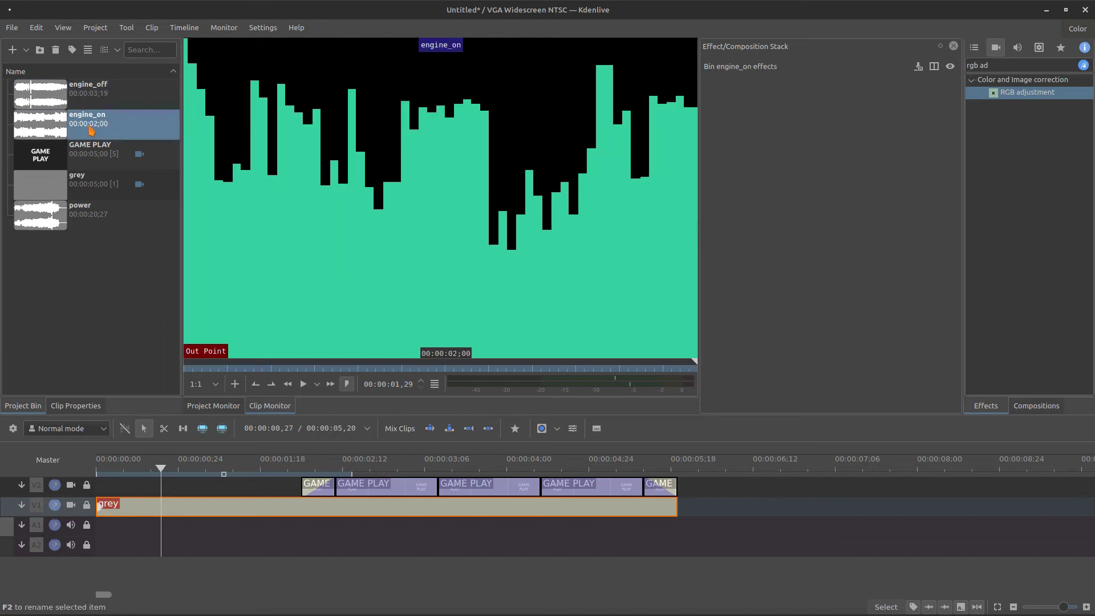
Place engine_on on track A1, starting with the first GAME PLAY title
{"action": "mouse_move", "coordinate": [95, 128]}
{"action": "left_mouse_down"}
{"action": "mouse_move", "coordinate": [299, 548]}
{"action": "mouse_move", "coordinate": [298, 535]}
{"action": "left_mouse_up"}
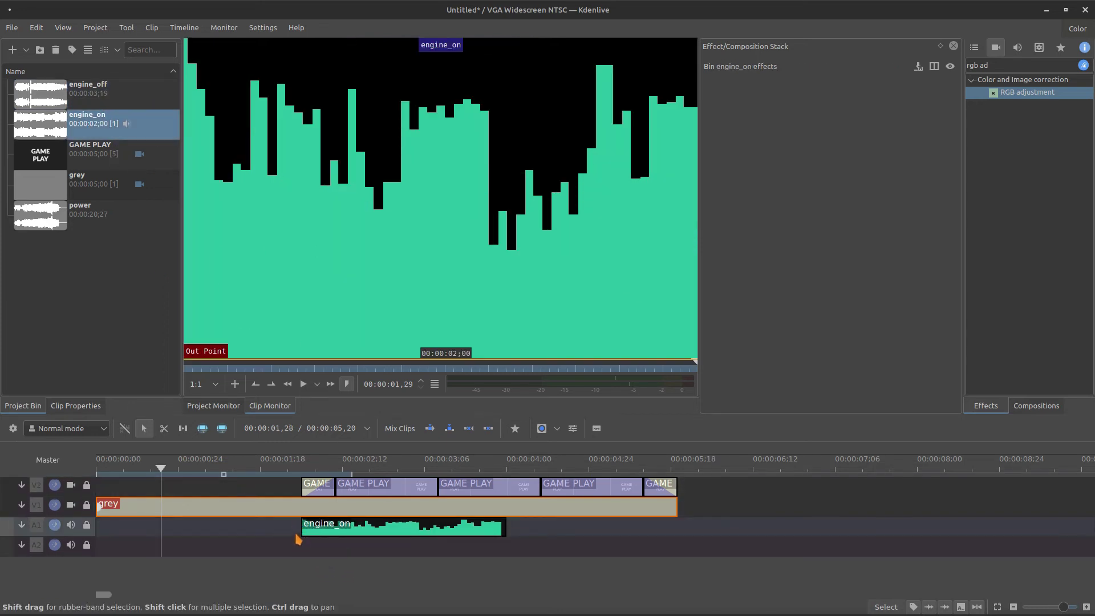
{"action": "left_click", "coordinate": [299, 539]}
{"action": "key", "text": "space"}
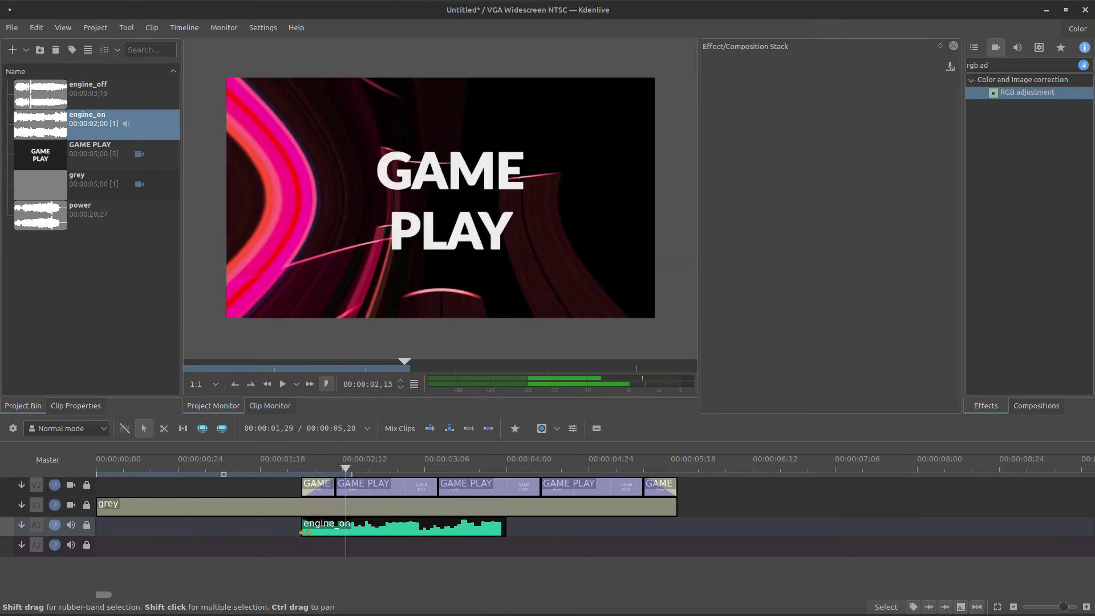
{"action": "left_click_drag", "start_coordinate": [307, 529], "coordinate": [341, 529]}
{"action": "left_click_drag", "start_coordinate": [292, 487], "coordinate": [333, 499]}
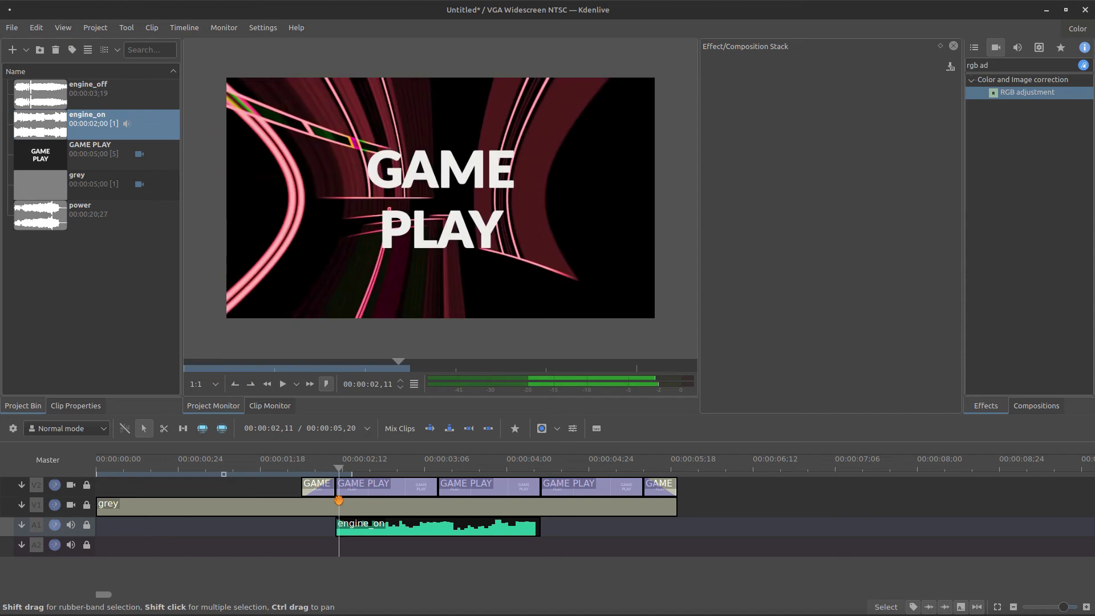
{"action": "left_click_drag", "start_coordinate": [333, 499], "coordinate": [288, 499]}
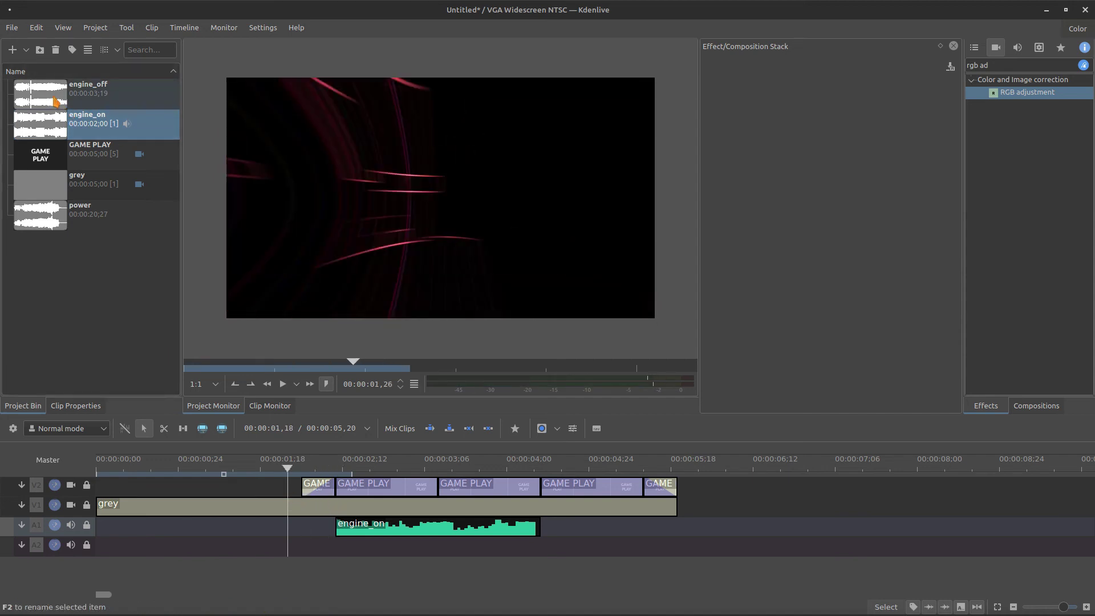
Add engine_off after engine_on, cut it at the titles' end with Shift+R, and delete the tail
{"action": "left_click_drag", "start_coordinate": [55, 102], "coordinate": [575, 530]}
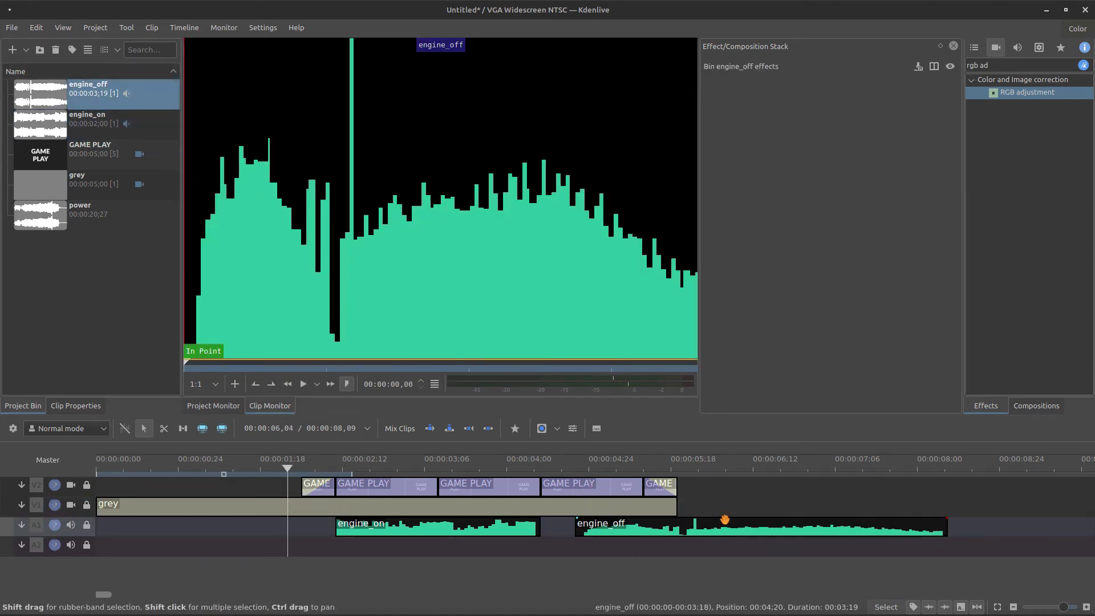
{"action": "left_click", "coordinate": [688, 512]}
{"action": "key", "text": "shift+r"}
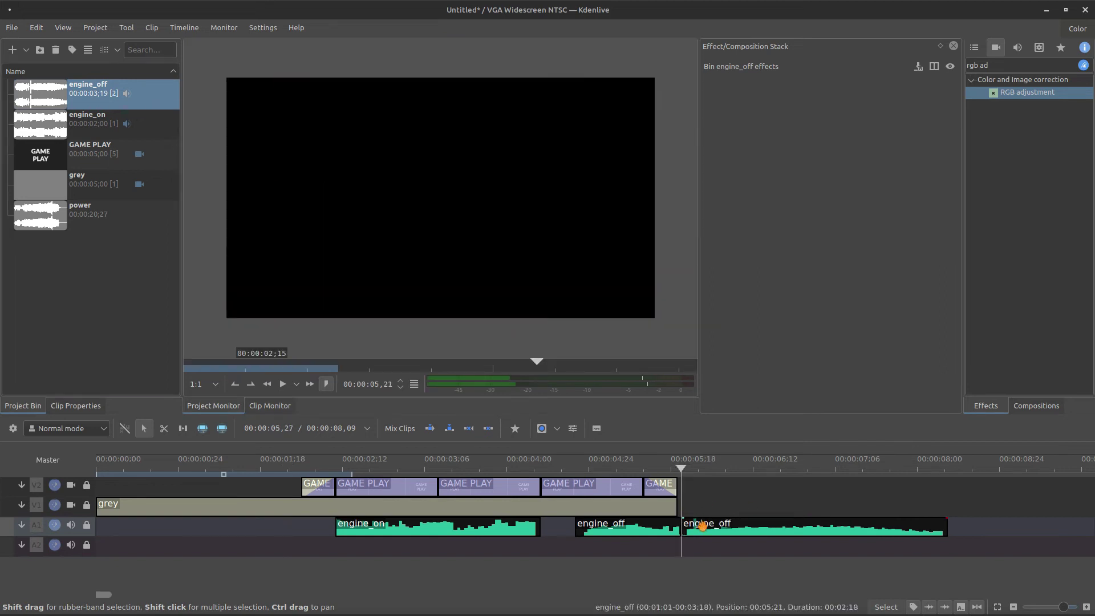
{"action": "left_click", "coordinate": [692, 524]}
{"action": "key", "text": "Delete"}
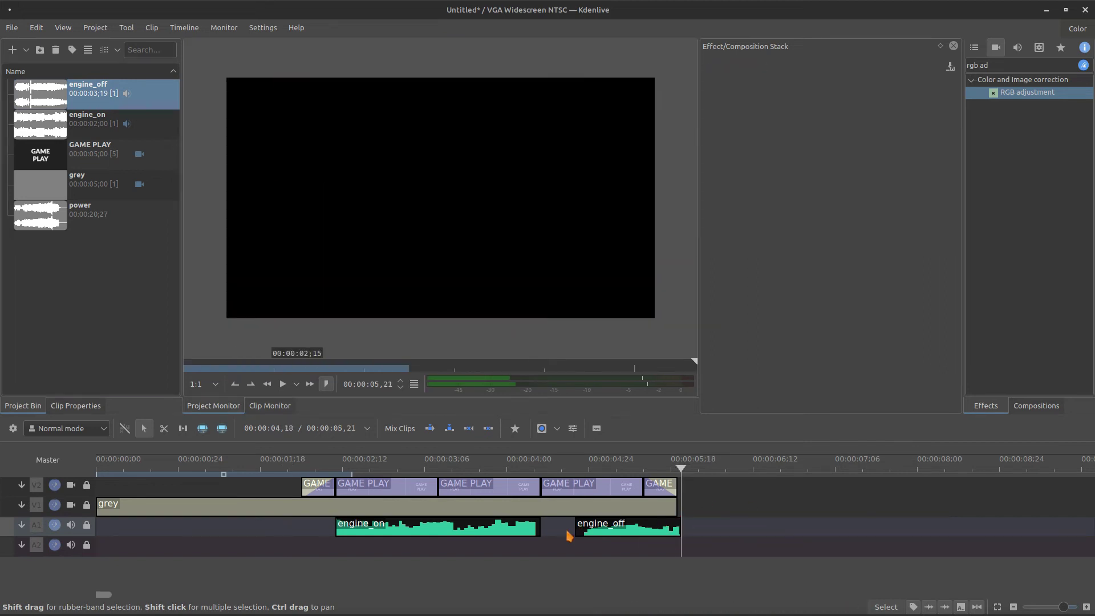
{"action": "left_click", "coordinate": [572, 531]}
{"action": "key", "text": "space"}
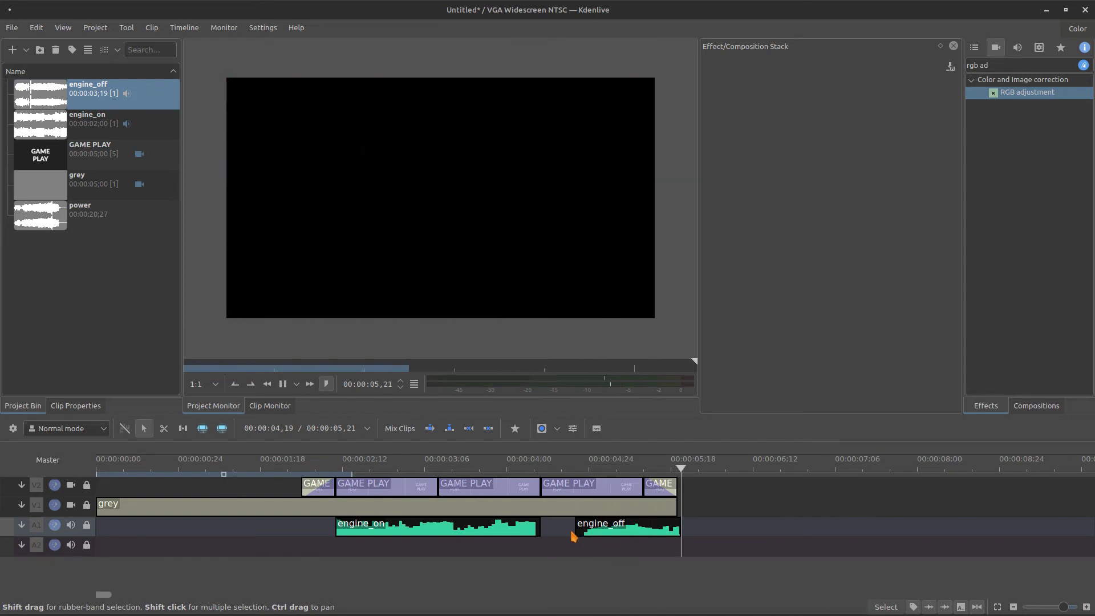
{"action": "left_click", "coordinate": [655, 529]}
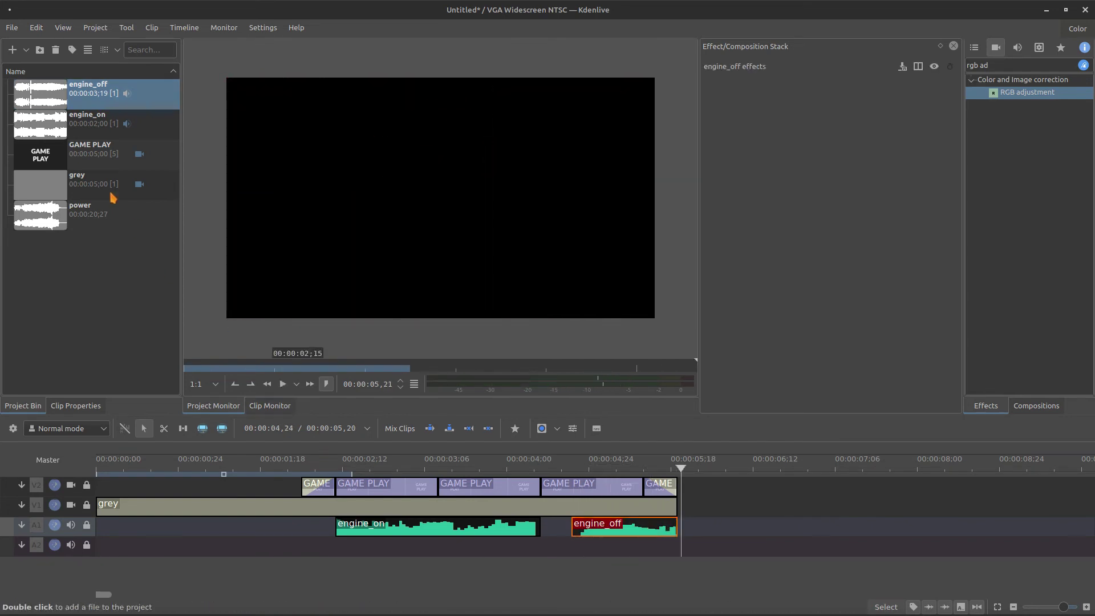
Put the power clip on the second audio track, splitting it at 00:00:08,12 and deleting the first part
{"action": "left_click_drag", "start_coordinate": [119, 216], "coordinate": [105, 544]}
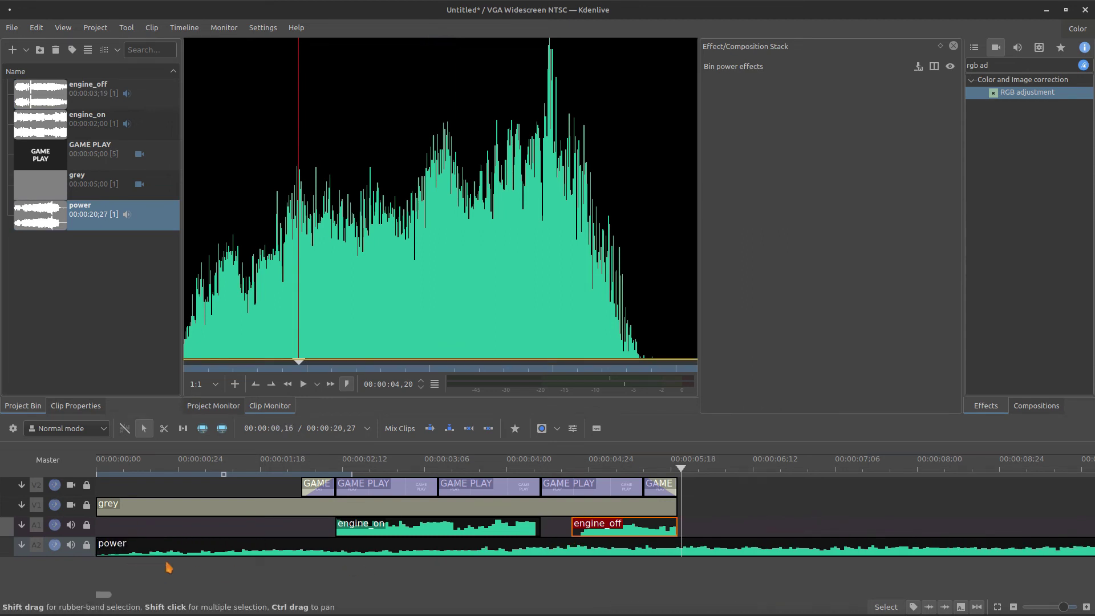
{"action": "left_click", "coordinate": [960, 521]}
{"action": "left_click", "coordinate": [899, 546]}
{"action": "key", "text": "shift+r"}
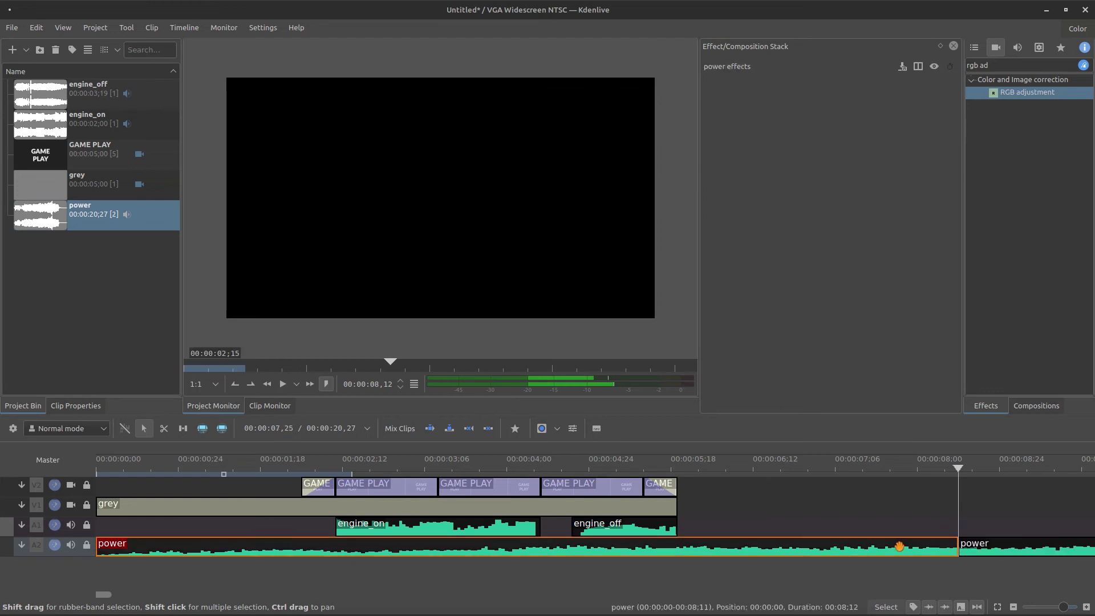
{"action": "key", "text": "Delete"}
{"action": "left_click_drag", "start_coordinate": [967, 547], "coordinate": [105, 548]}
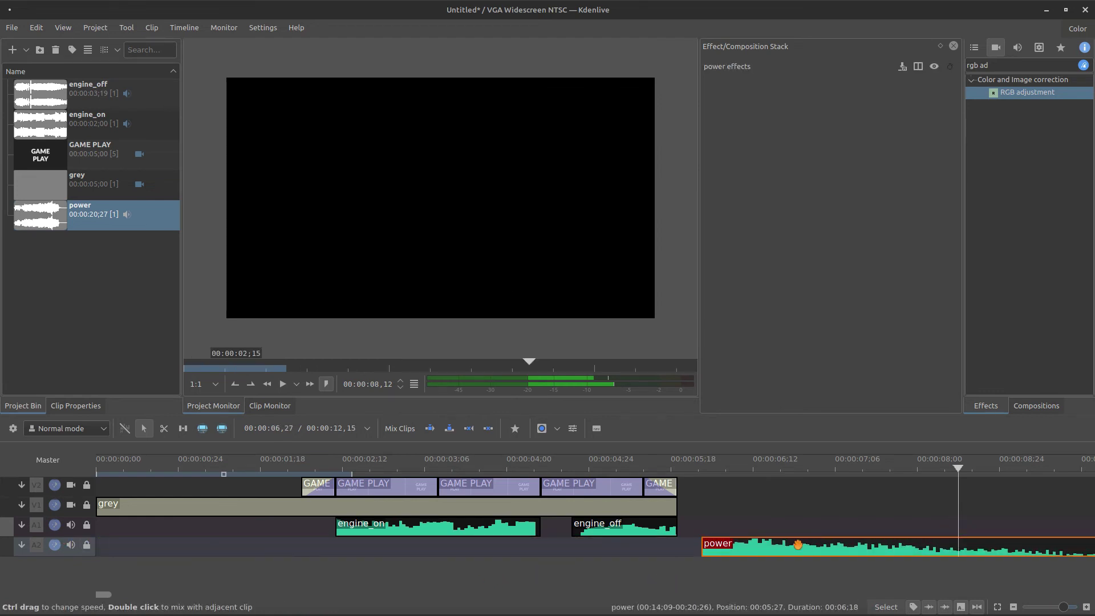
Move the power clip later, trim its end to the titles, and extend its start to zero
{"action": "mouse_move", "coordinate": [769, 549]}
{"action": "left_mouse_down"}
{"action": "mouse_move", "coordinate": [250, 565]}
{"action": "mouse_move", "coordinate": [372, 578]}
{"action": "left_mouse_up"}
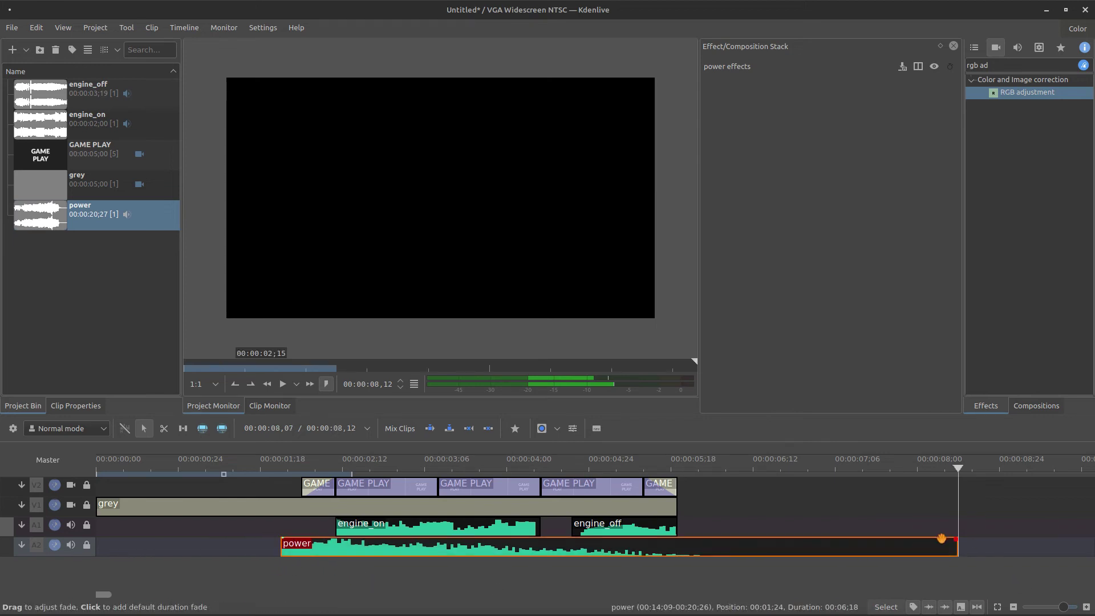
{"action": "left_click_drag", "start_coordinate": [956, 545], "coordinate": [700, 544]}
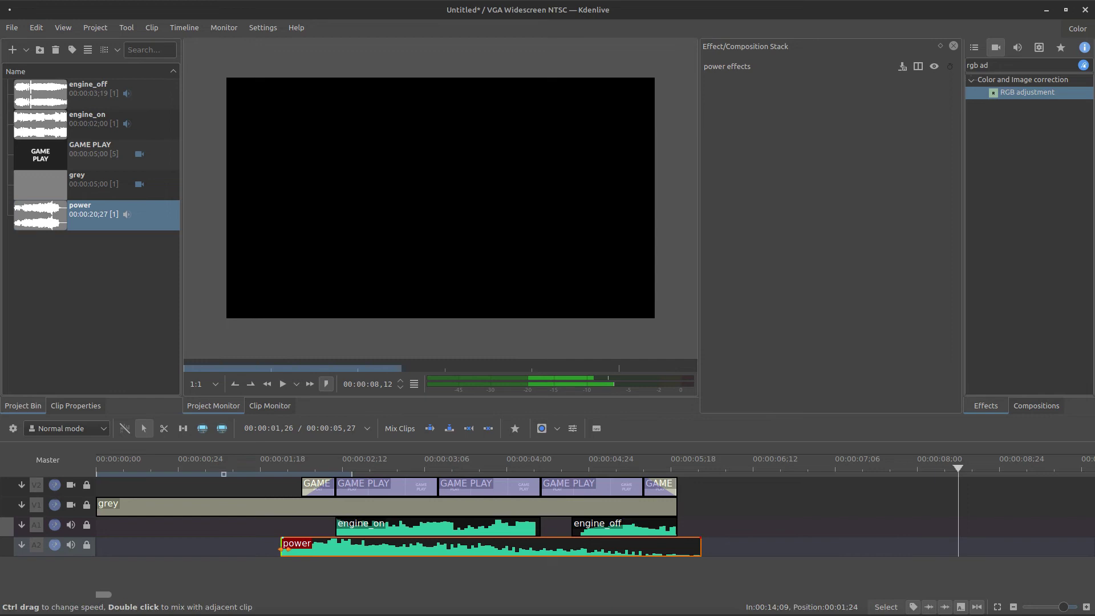
{"action": "left_click_drag", "start_coordinate": [282, 545], "coordinate": [216, 545]}
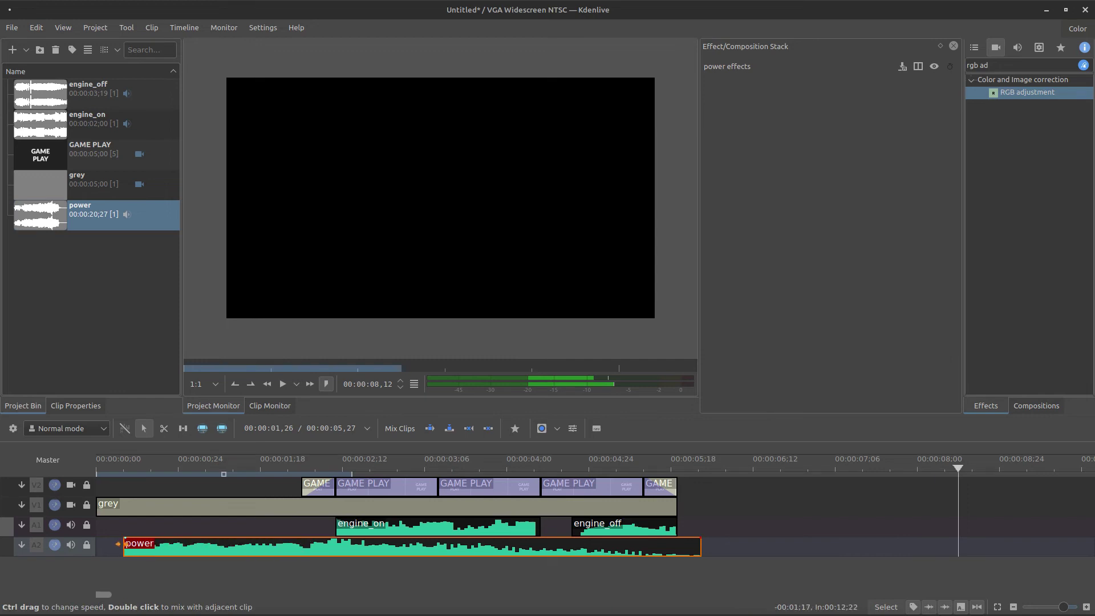
{"action": "left_click_drag", "start_coordinate": [124, 545], "coordinate": [113, 544]}
{"action": "left_click_drag", "start_coordinate": [313, 554], "coordinate": [250, 546]}
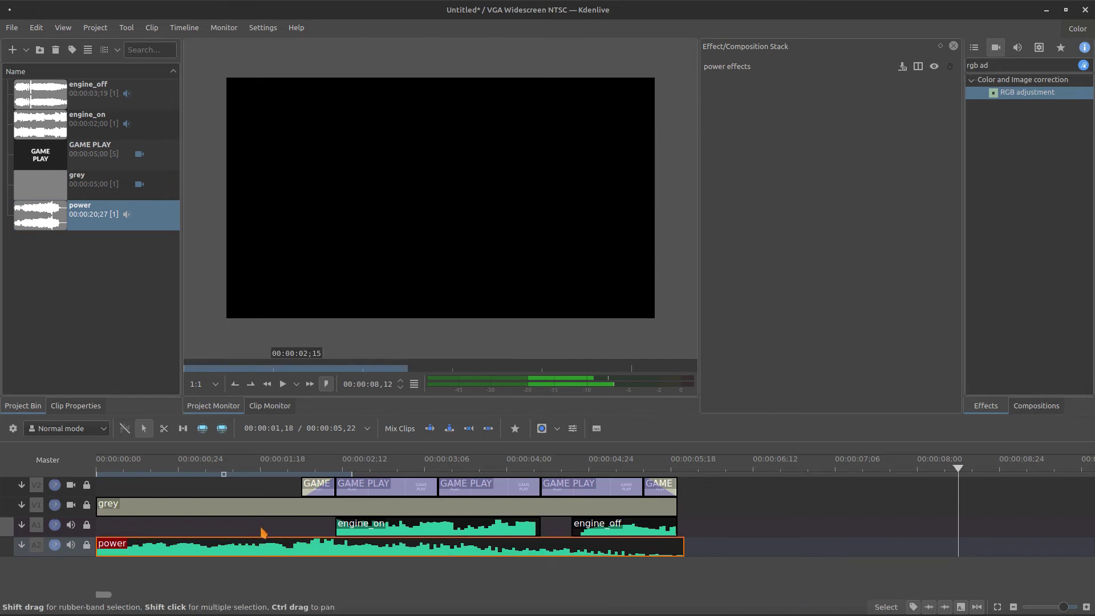
Play the timeline with the power sound, then reselect the power clip near 2 seconds
{"action": "left_click", "coordinate": [263, 533]}
{"action": "key", "text": "space"}
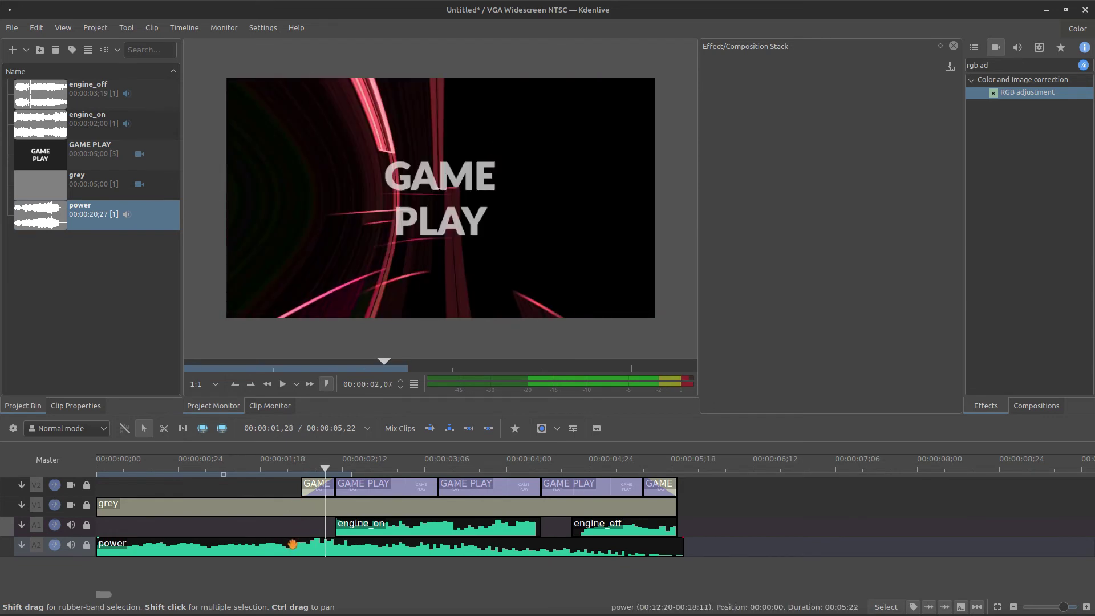
{"action": "left_click", "coordinate": [284, 500]}
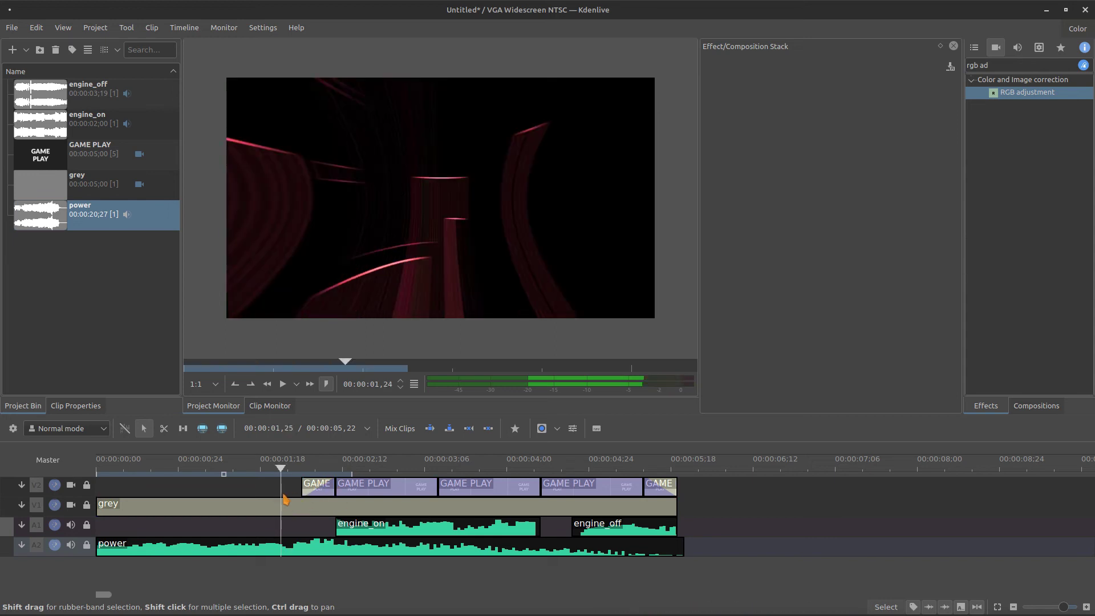
{"action": "left_click", "coordinate": [270, 540]}
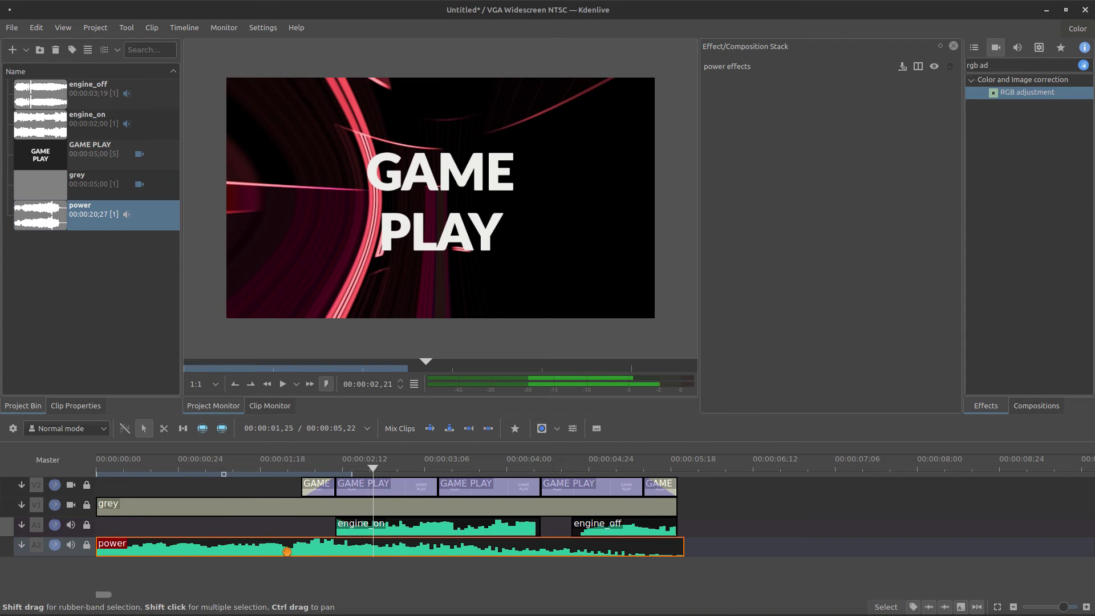
{"action": "left_click", "coordinate": [300, 546]}
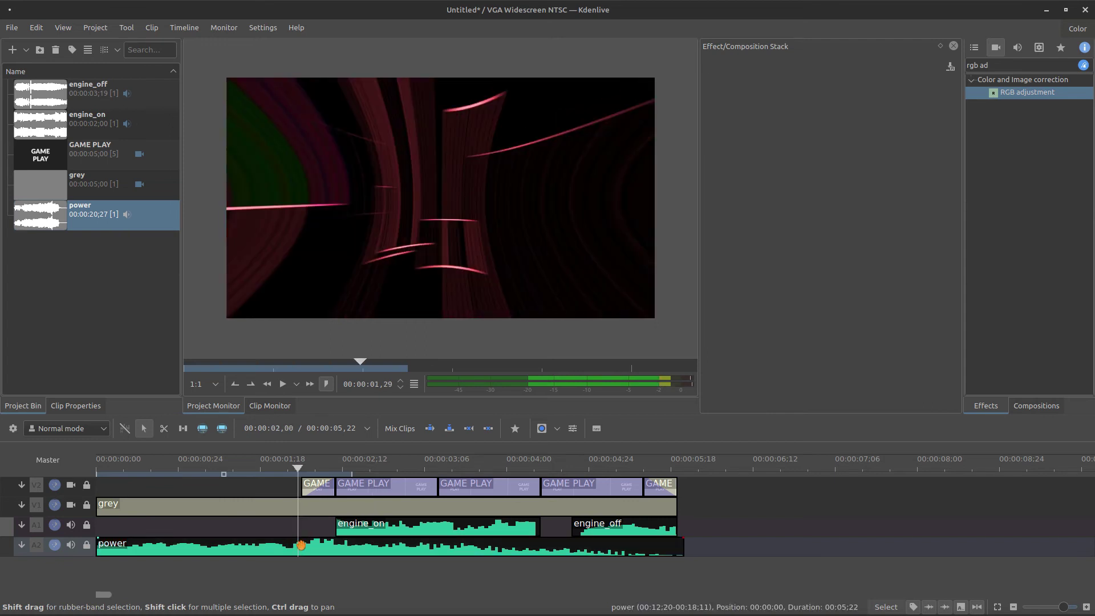
{"action": "left_click", "coordinate": [302, 530]}
{"action": "left_click", "coordinate": [310, 546]}
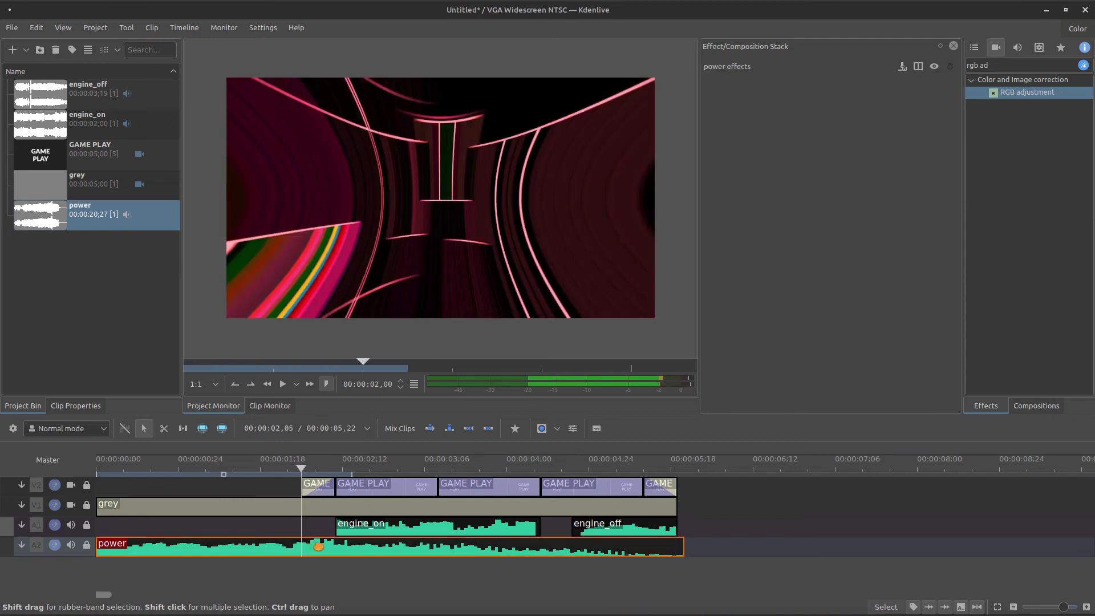
{"action": "left_click_drag", "start_coordinate": [329, 548], "coordinate": [350, 548]}
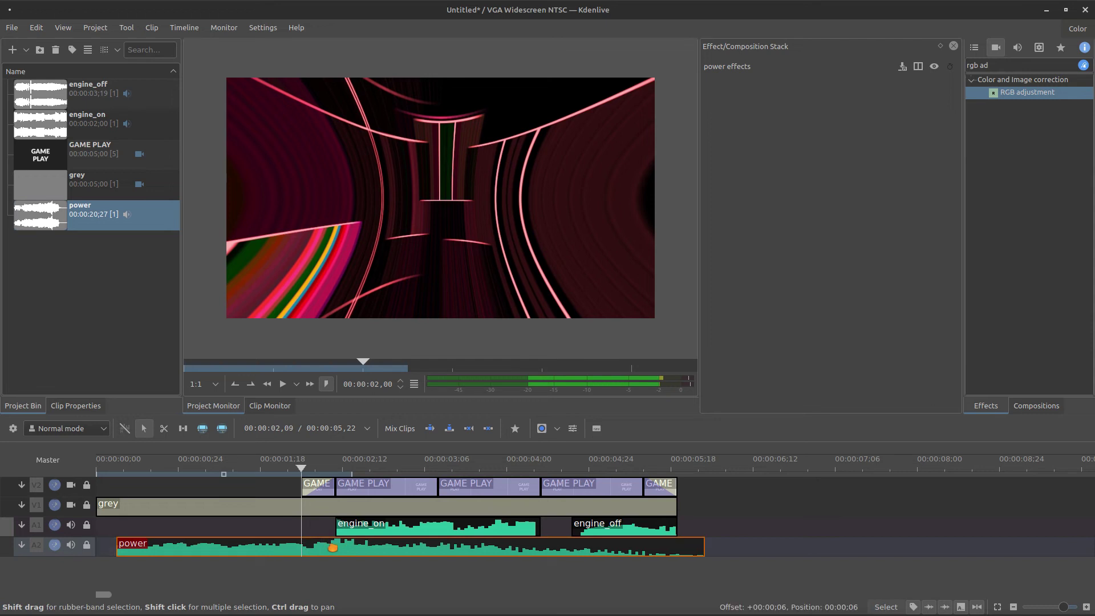
{"action": "scroll", "coordinate": [110, 594], "scroll_direction": "down", "scroll_amount": 1}
{"action": "scroll", "coordinate": [109, 594], "scroll_direction": "up", "scroll_amount": 2}
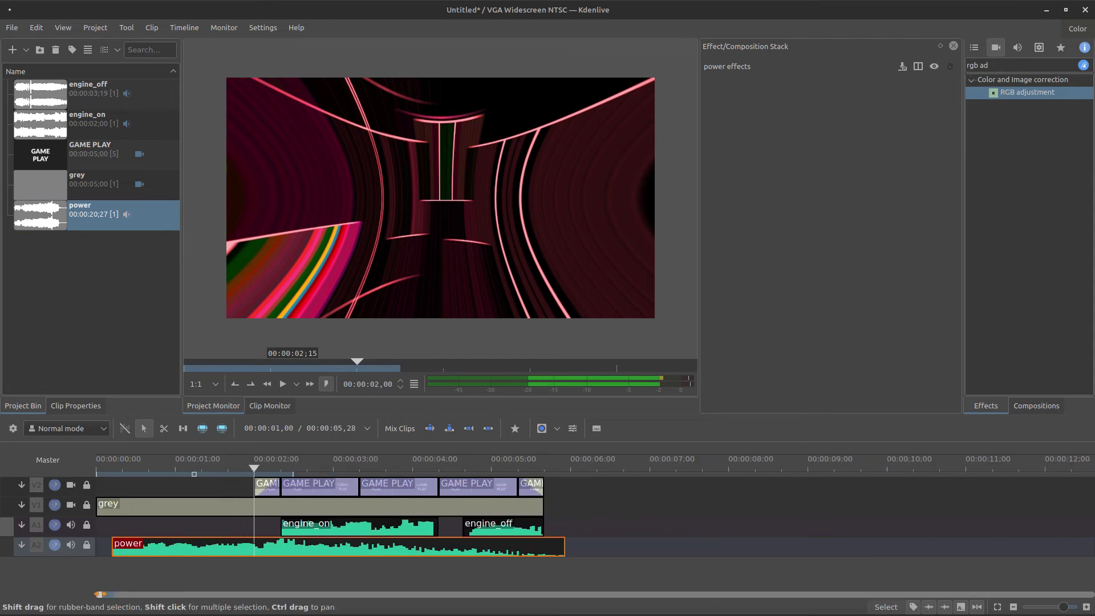
{"action": "scroll", "coordinate": [107, 595], "scroll_direction": "up", "scroll_amount": 1}
{"action": "scroll", "coordinate": [101, 595], "scroll_direction": "up", "scroll_amount": 1}
{"action": "scroll", "coordinate": [98, 594], "scroll_direction": "up", "scroll_amount": 2}
{"action": "scroll", "coordinate": [98, 595], "scroll_direction": "down", "scroll_amount": 1}
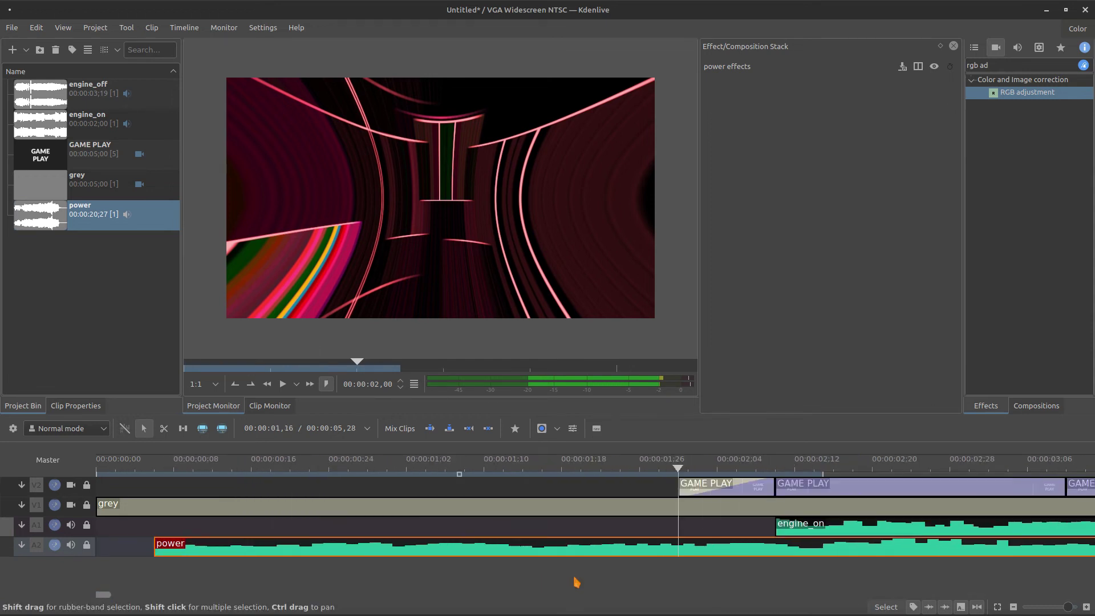
Slide the power clip to 00:00:00 and play the sequence from the start
{"action": "mouse_move", "coordinate": [722, 546]}
{"action": "left_mouse_down"}
{"action": "mouse_move", "coordinate": [621, 548]}
{"action": "mouse_move", "coordinate": [667, 571]}
{"action": "mouse_move", "coordinate": [701, 544]}
{"action": "left_mouse_up"}
{"action": "left_click", "coordinate": [526, 533]}
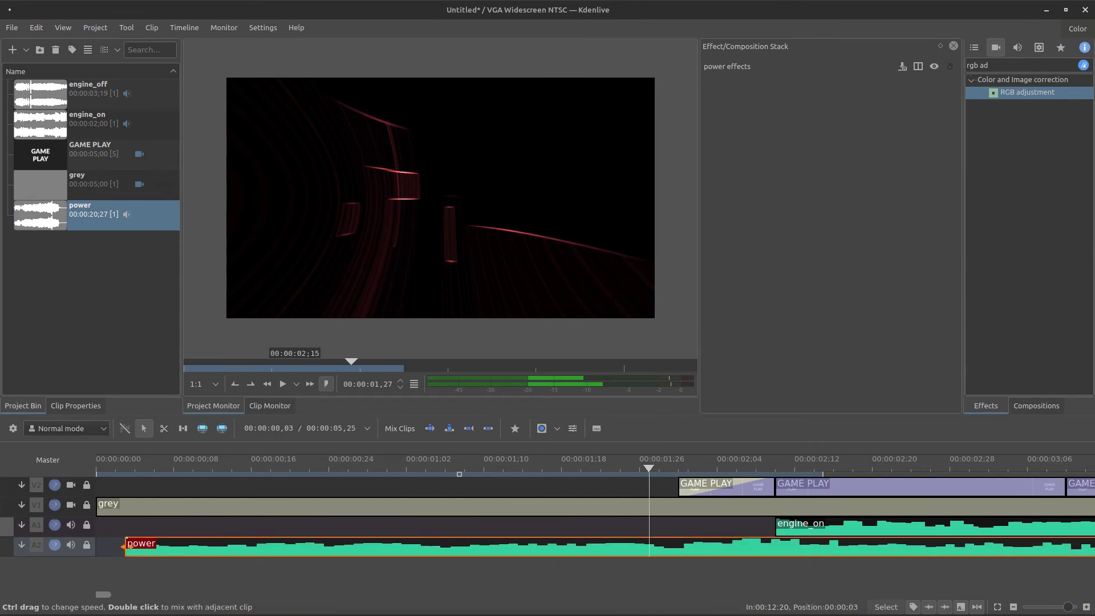
{"action": "left_click_drag", "start_coordinate": [127, 556], "coordinate": [107, 557]}
{"action": "scroll", "coordinate": [137, 600], "scroll_direction": "down", "scroll_amount": 5}
{"action": "scroll", "coordinate": [137, 599], "scroll_direction": "up", "scroll_amount": 2}
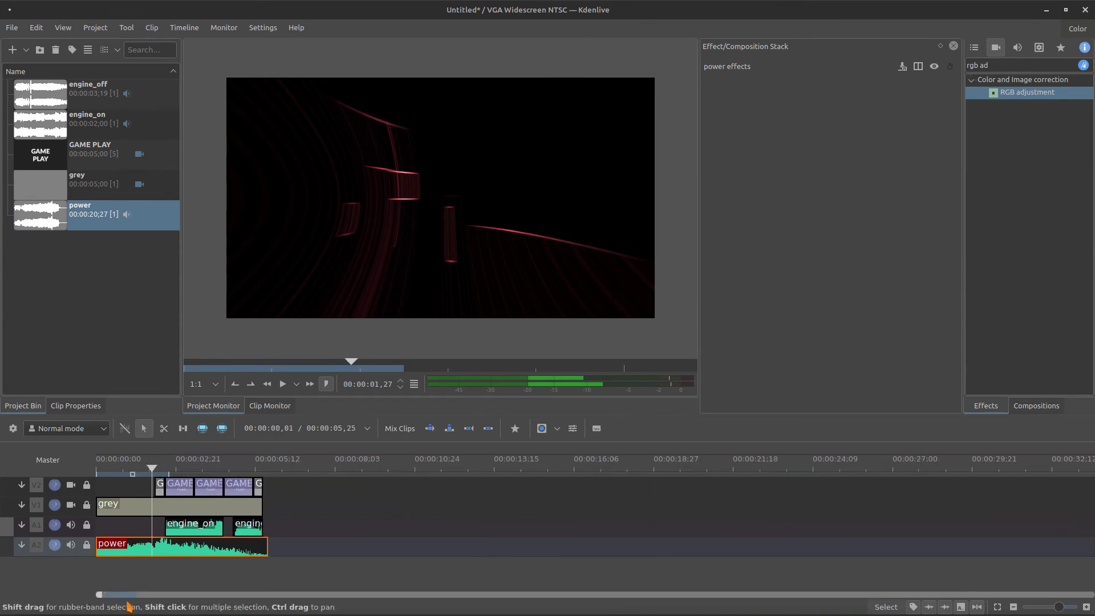
{"action": "scroll", "coordinate": [137, 599], "scroll_direction": "up", "scroll_amount": 3}
{"action": "left_click", "coordinate": [31, 531]}
{"action": "key", "text": "Home"}
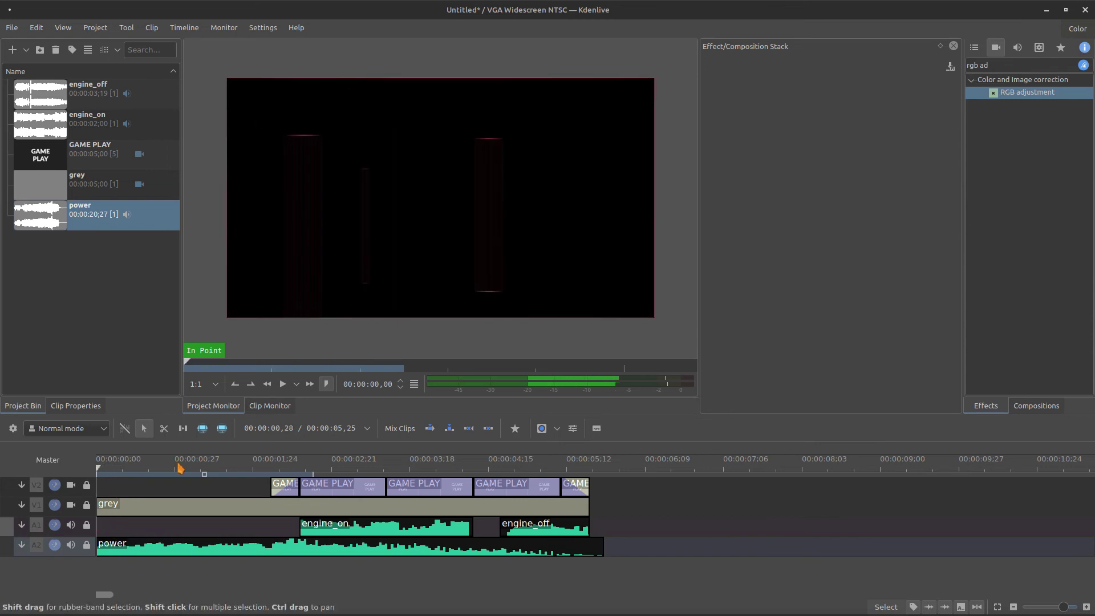
{"action": "key", "text": "space"}
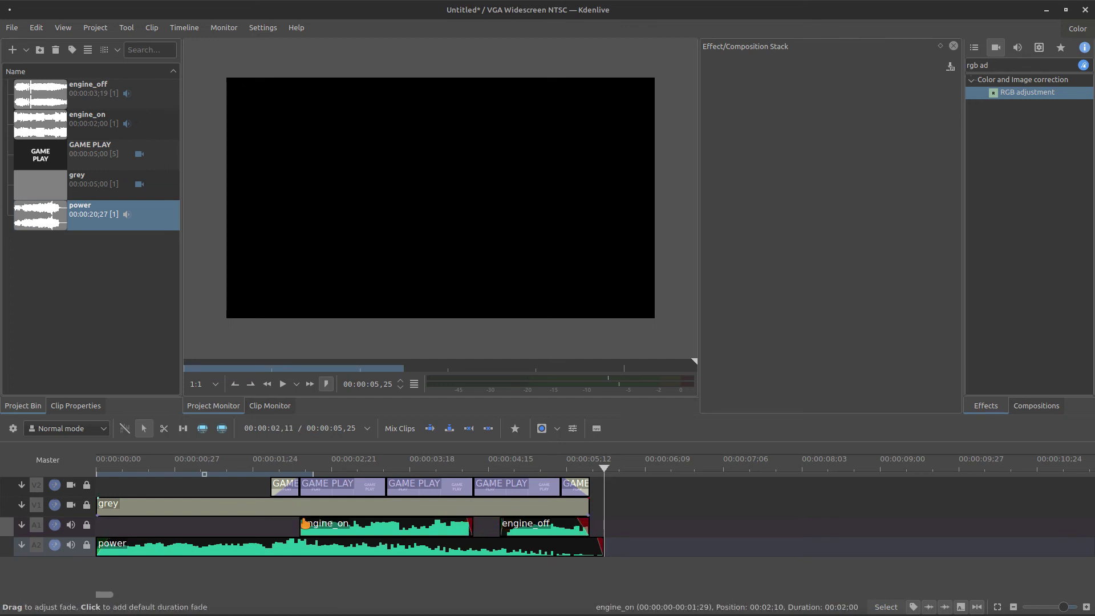
Preview playback over the GAME PLAY title clips
{"action": "left_click", "coordinate": [350, 488]}
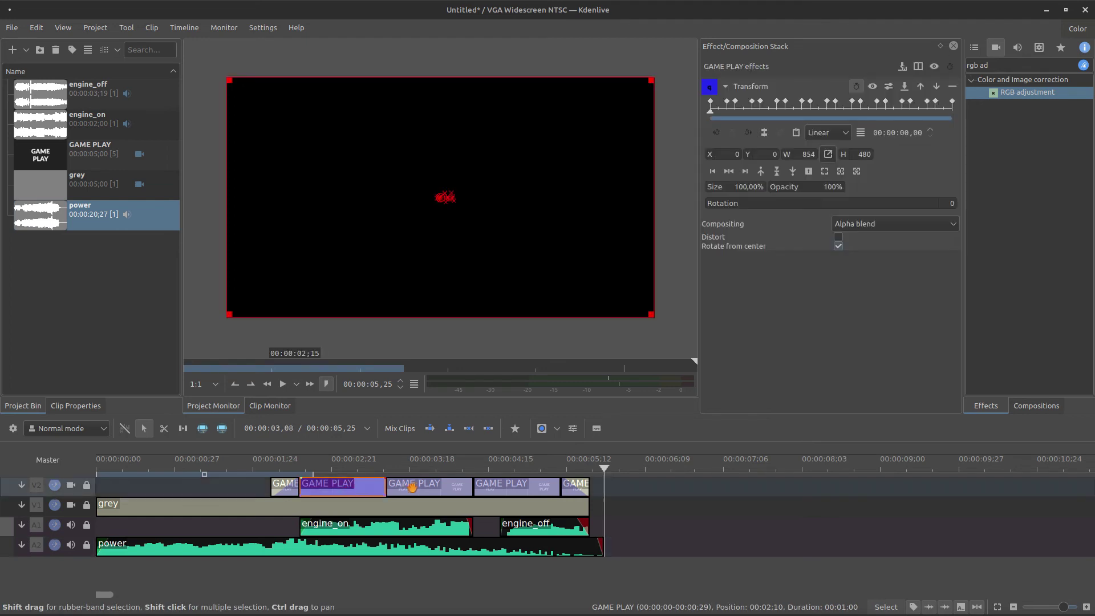
{"action": "left_click", "coordinate": [349, 467]}
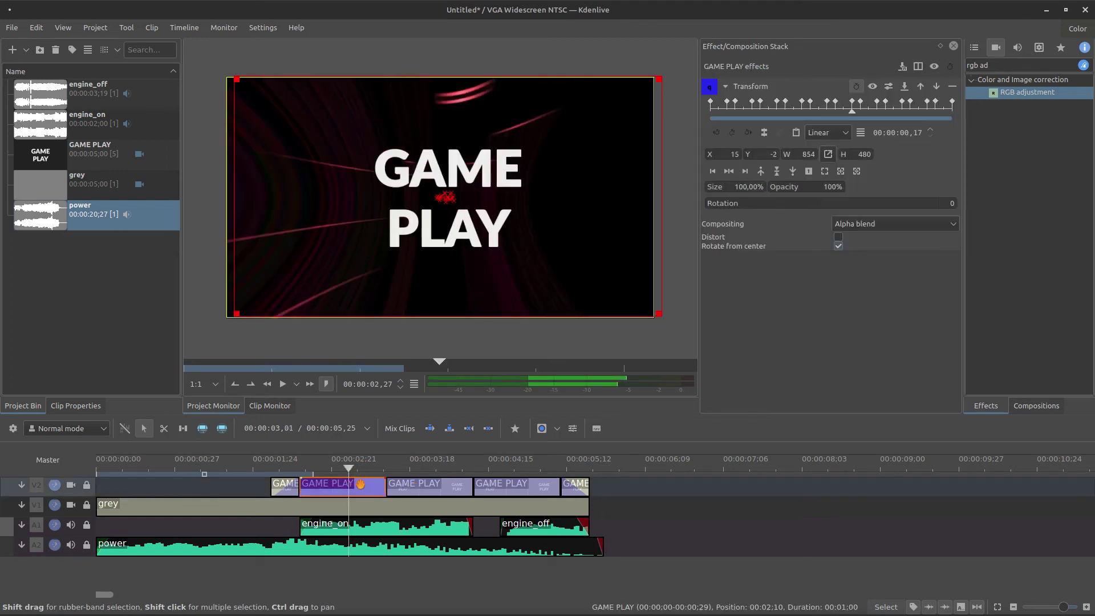
{"action": "key", "text": "space"}
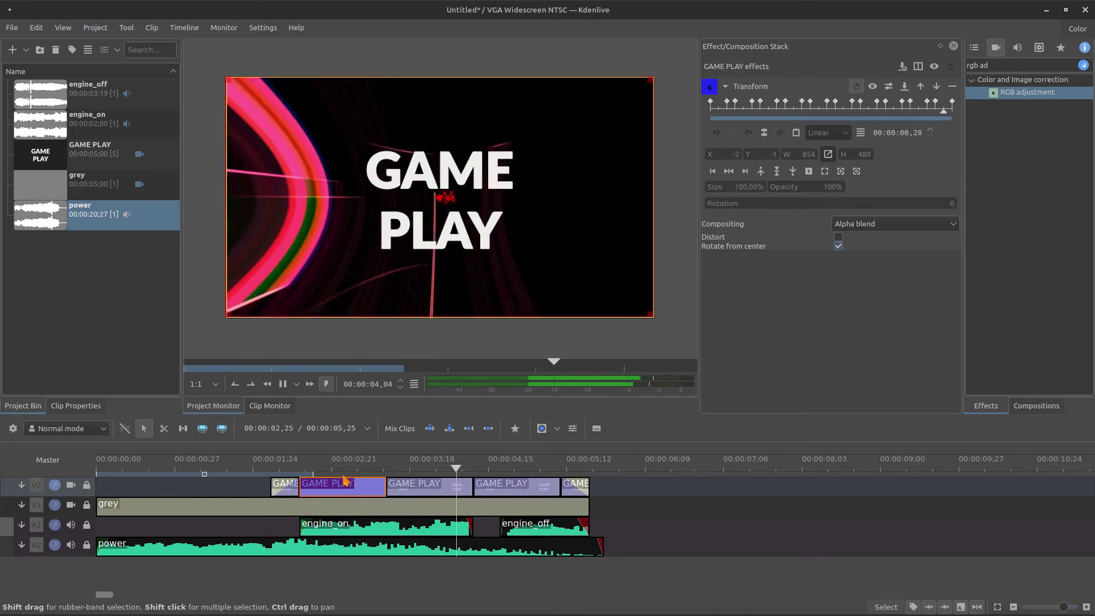
{"action": "key", "text": "space"}
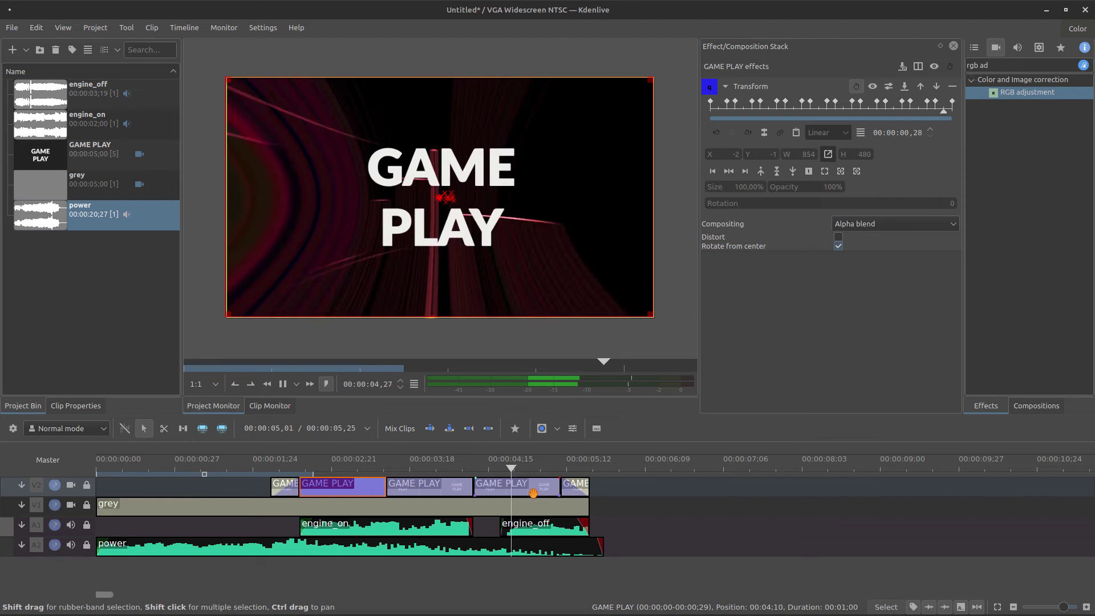
Select the fourth GAME PLAY title clip and add Glitch0r to it
{"action": "left_click", "coordinate": [510, 486]}
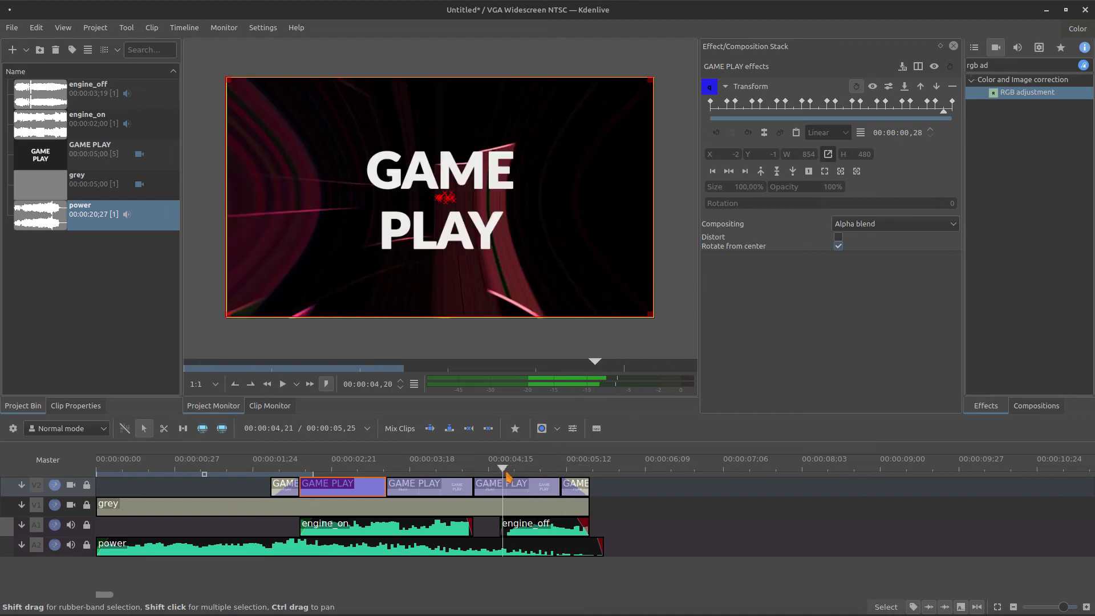
{"action": "left_click", "coordinate": [515, 487]}
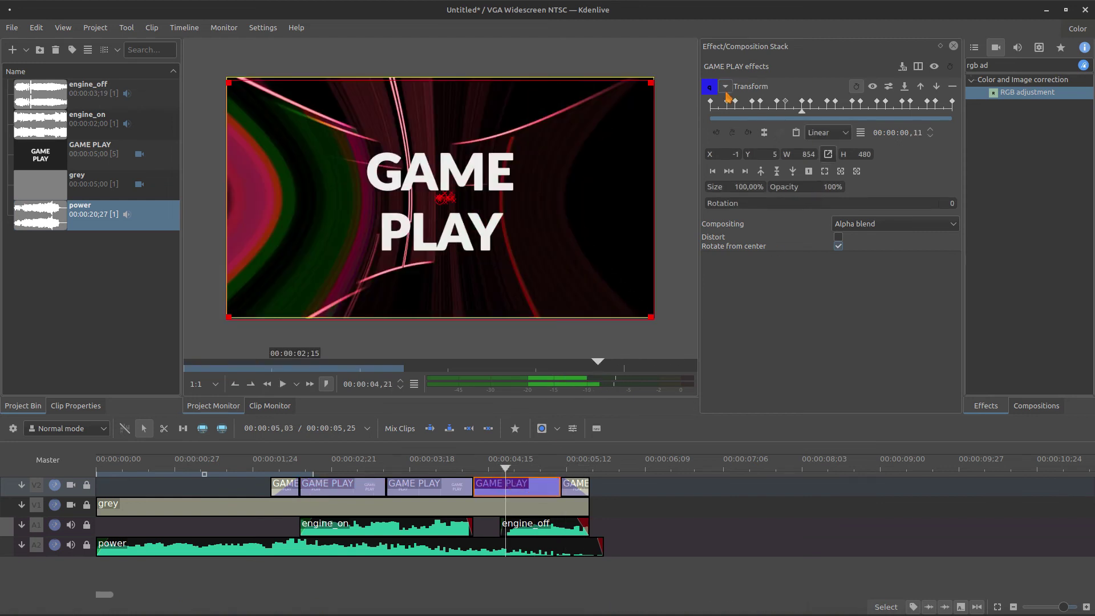
{"action": "left_click", "coordinate": [725, 86]}
{"action": "key", "text": "BackSpace"}
{"action": "key", "text": "BackSpace"}
{"action": "key", "text": "BackSpace"}
{"action": "key", "text": "BackSpace"}
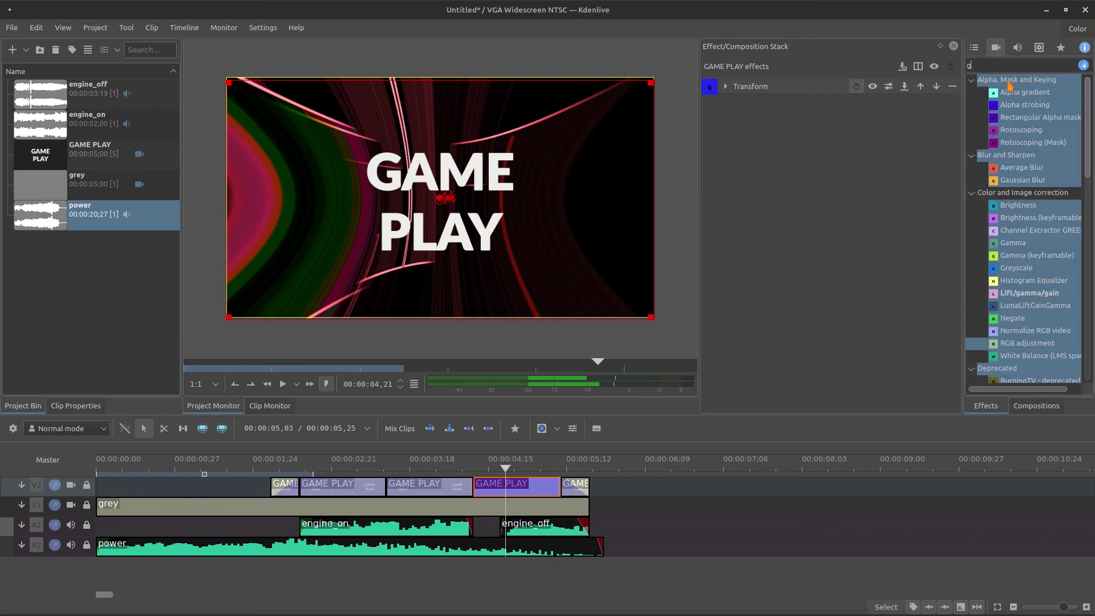
{"action": "type", "text": "glitch"}
{"action": "double_click", "coordinate": [1012, 91]}
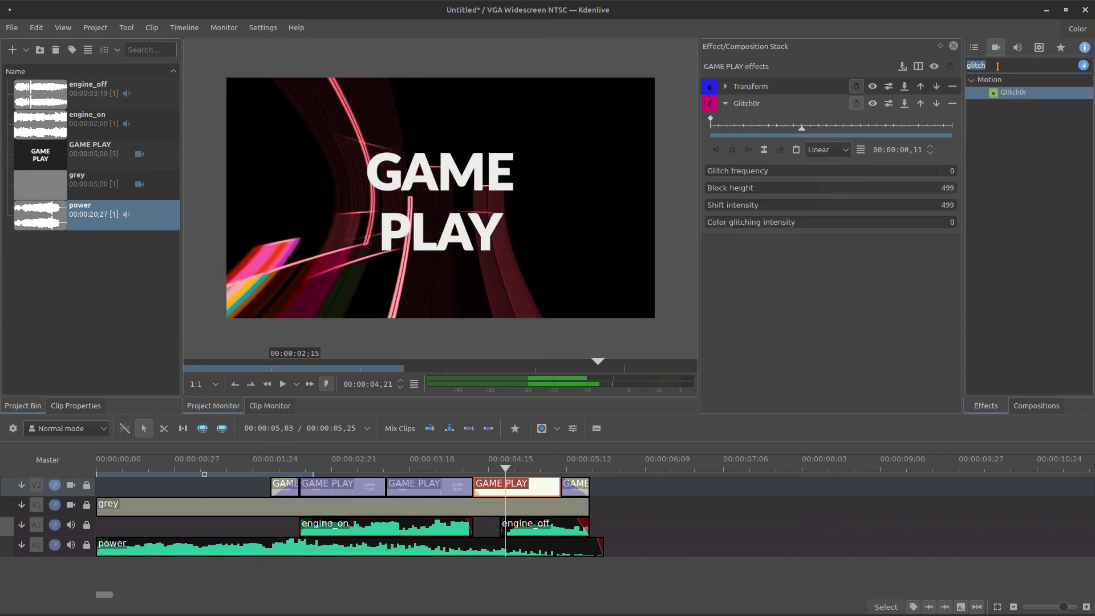
{"action": "type", "text": "rgb"}
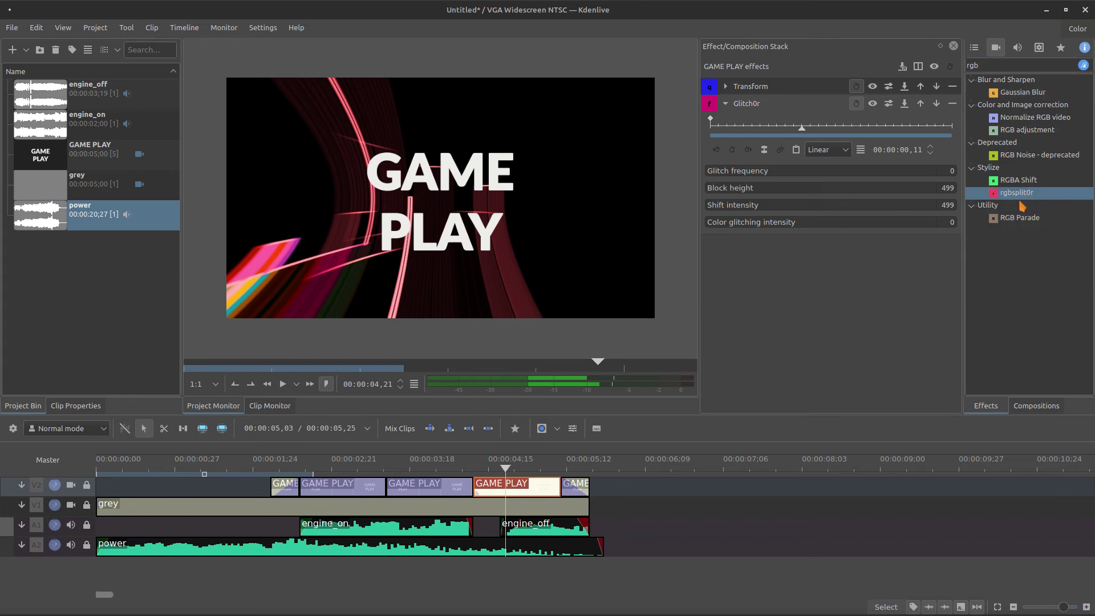
Add rgbsplit0r to the title clip and keyframe both effects at 04,21 and 04,22
{"action": "left_click_drag", "start_coordinate": [1019, 193], "coordinate": [904, 301]}
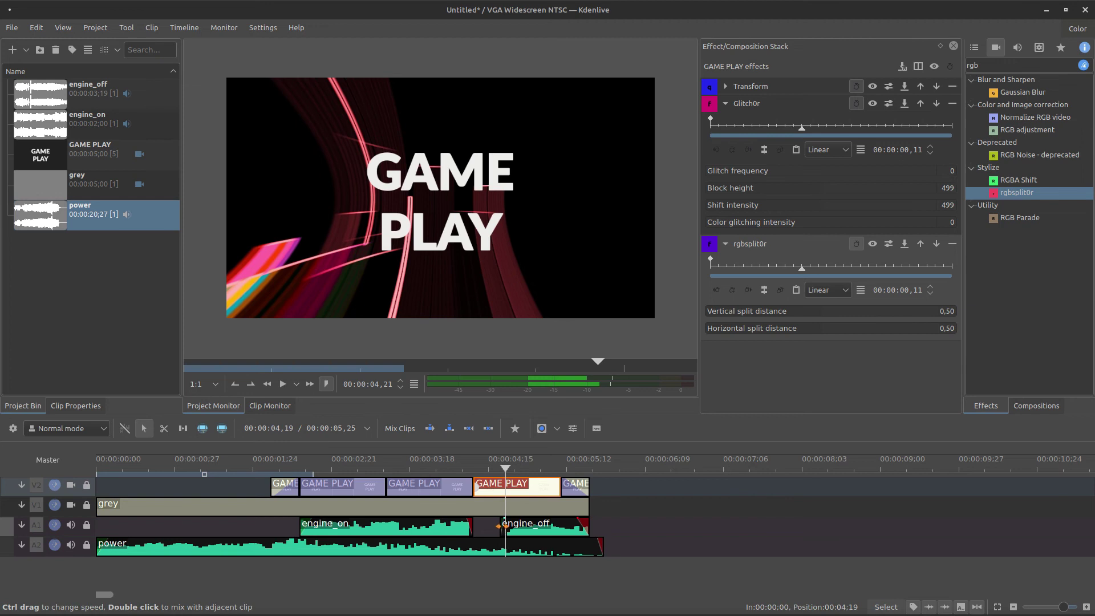
{"action": "left_click", "coordinate": [503, 526]}
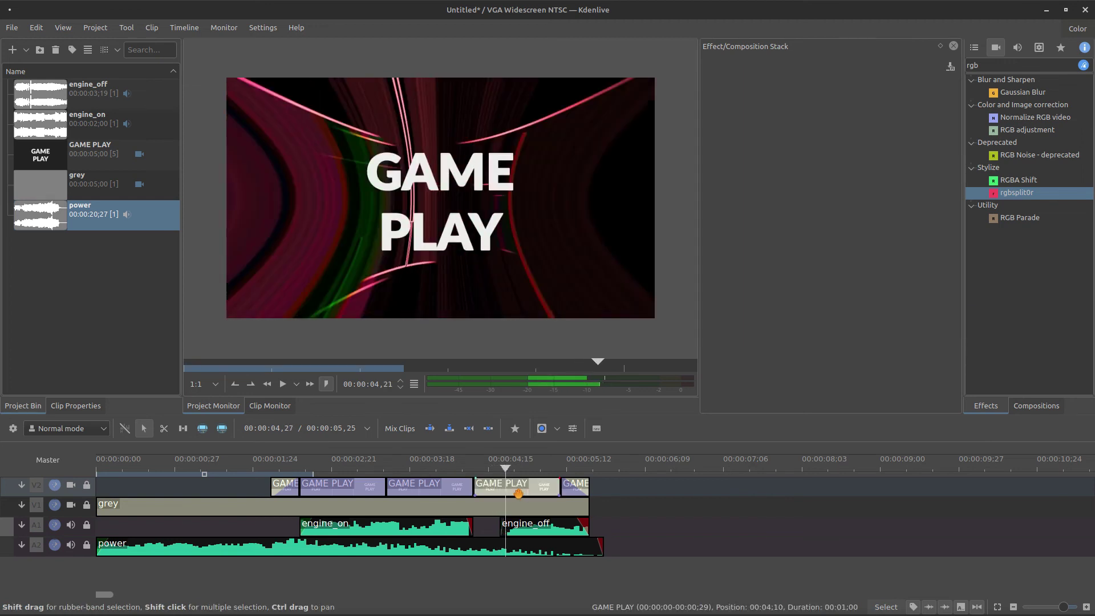
{"action": "left_click", "coordinate": [518, 491]}
{"action": "left_click", "coordinate": [734, 152]}
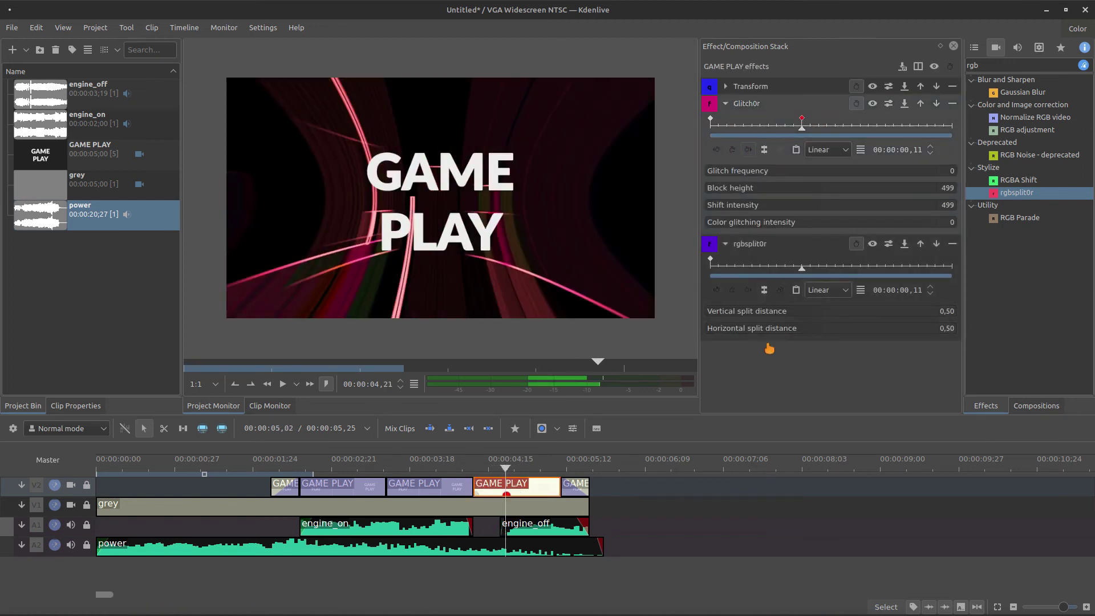
{"action": "left_click", "coordinate": [732, 290]}
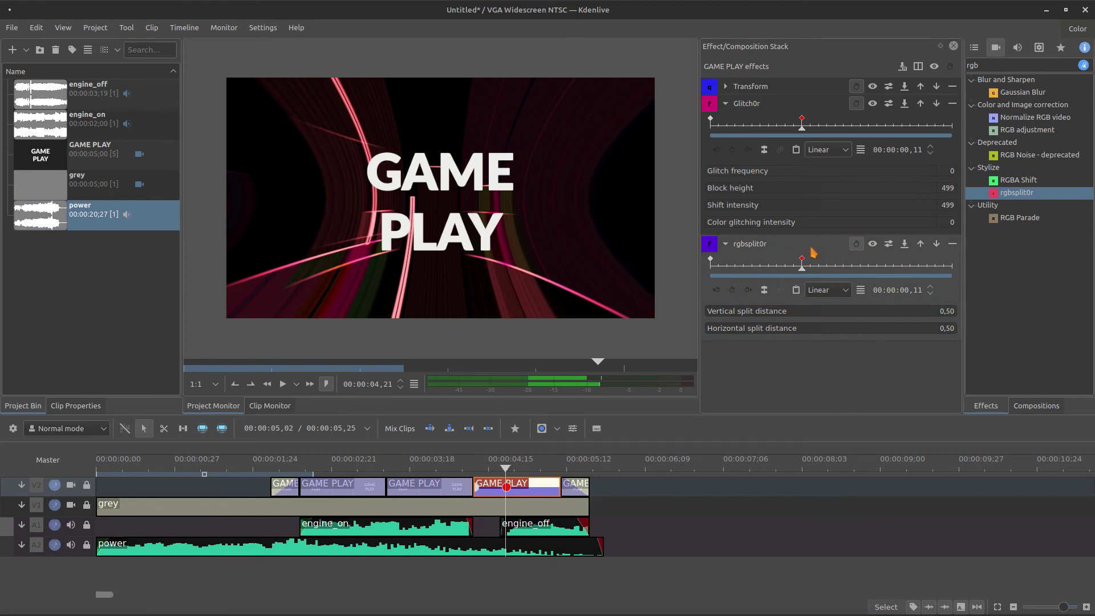
{"action": "key", "text": "Right"}
{"action": "left_click", "coordinate": [732, 290]}
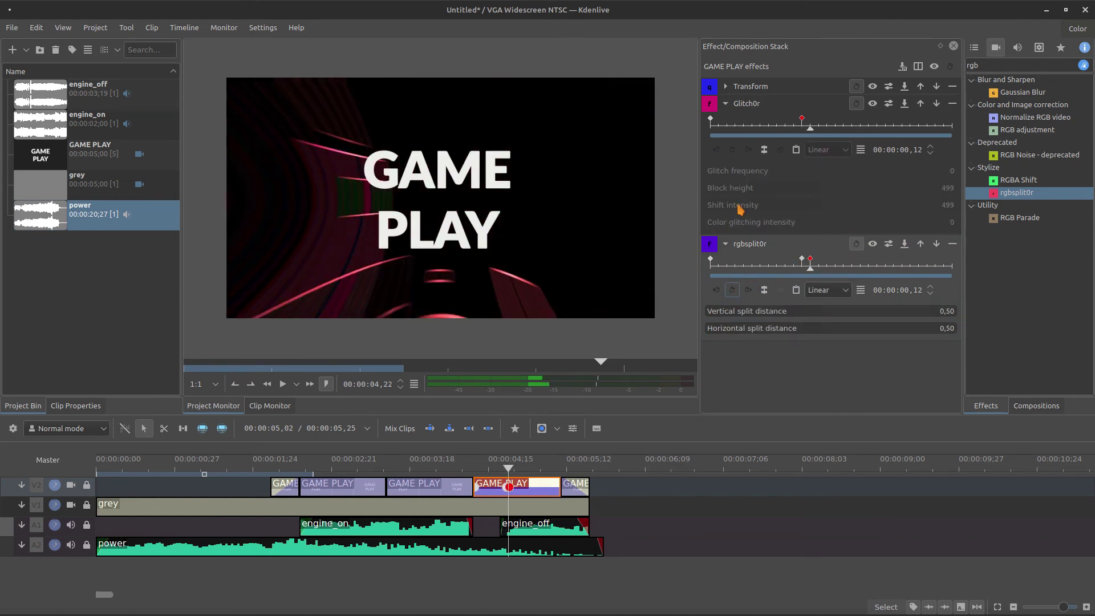
{"action": "left_click", "coordinate": [733, 150]}
Add Glitch0r and rgbsplit0r keyframes at 04,25 and 04,26
{"action": "key", "text": "Right"}
{"action": "key", "text": "Right"}
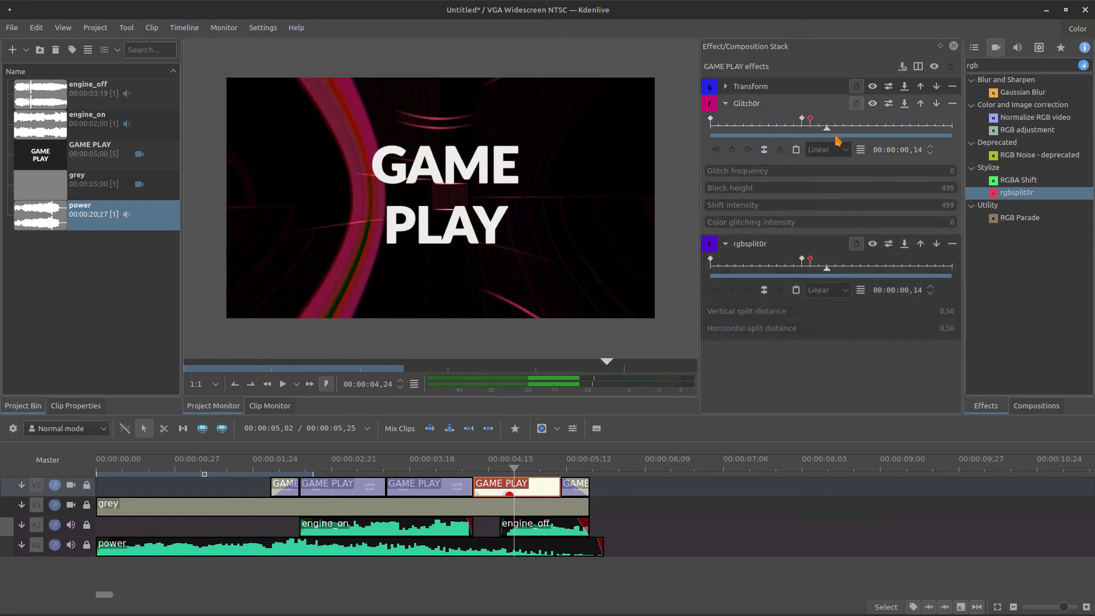
{"action": "key", "text": "Right"}
{"action": "left_click", "coordinate": [732, 150]}
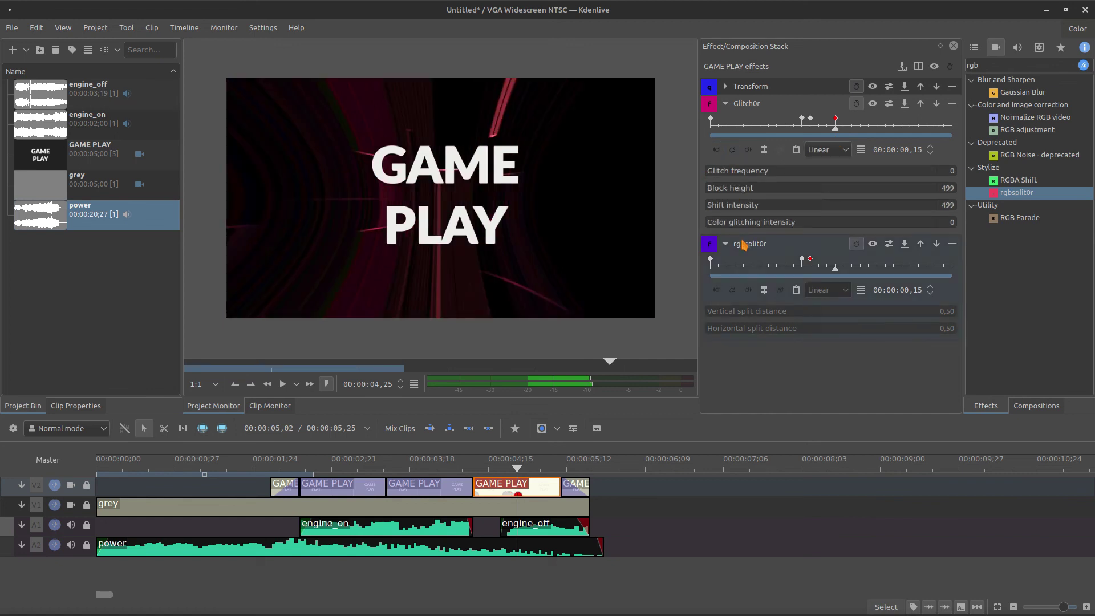
{"action": "left_click", "coordinate": [732, 290]}
{"action": "key", "text": "Right"}
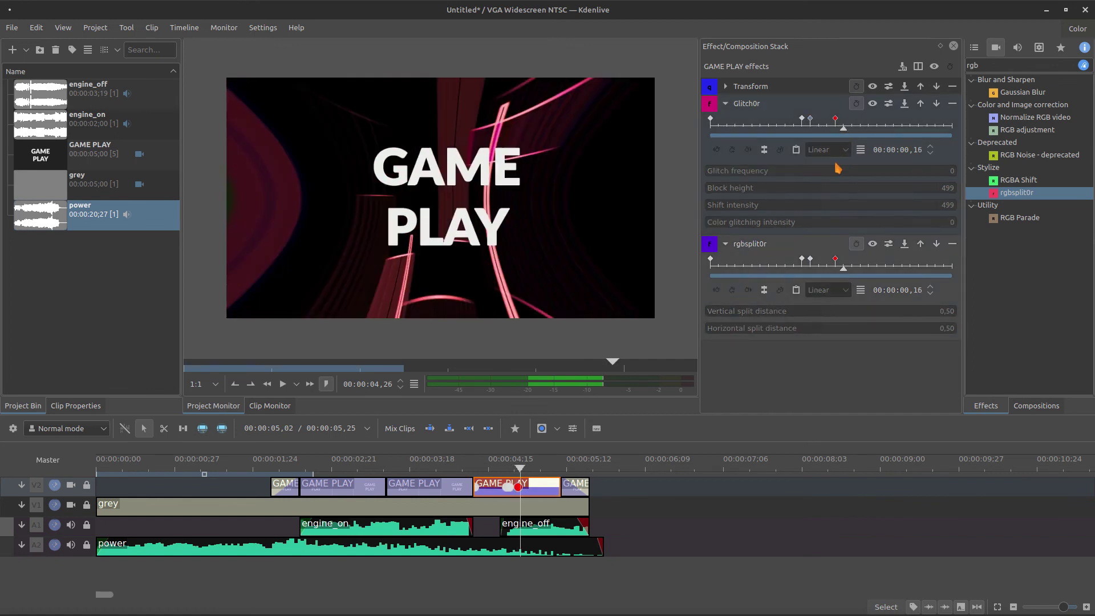
{"action": "left_click", "coordinate": [733, 150]}
{"action": "left_click", "coordinate": [737, 291]}
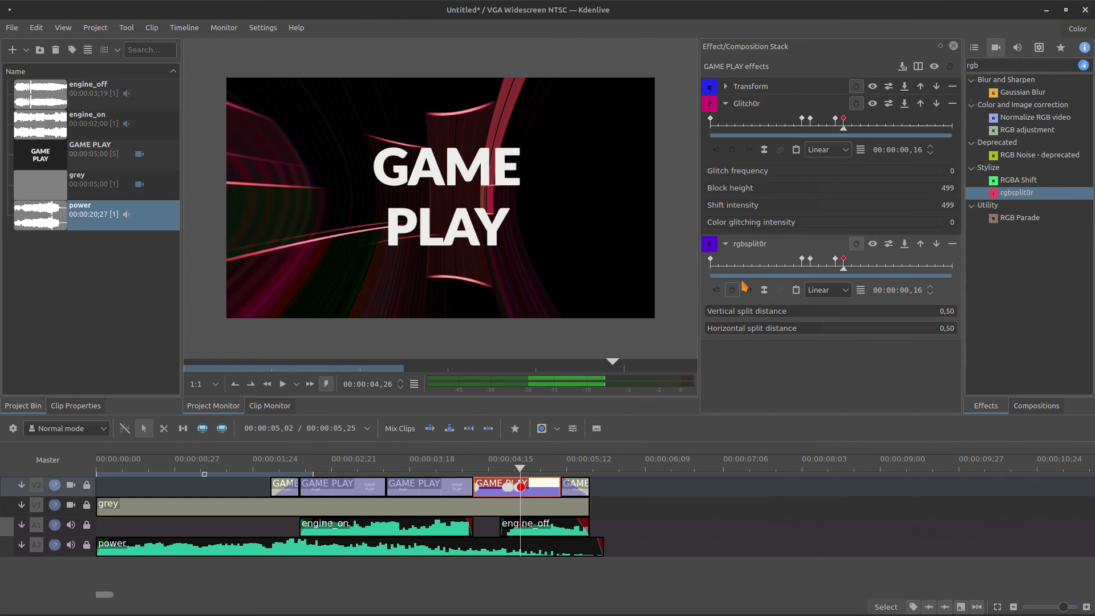
{"action": "left_click", "coordinate": [810, 130]}
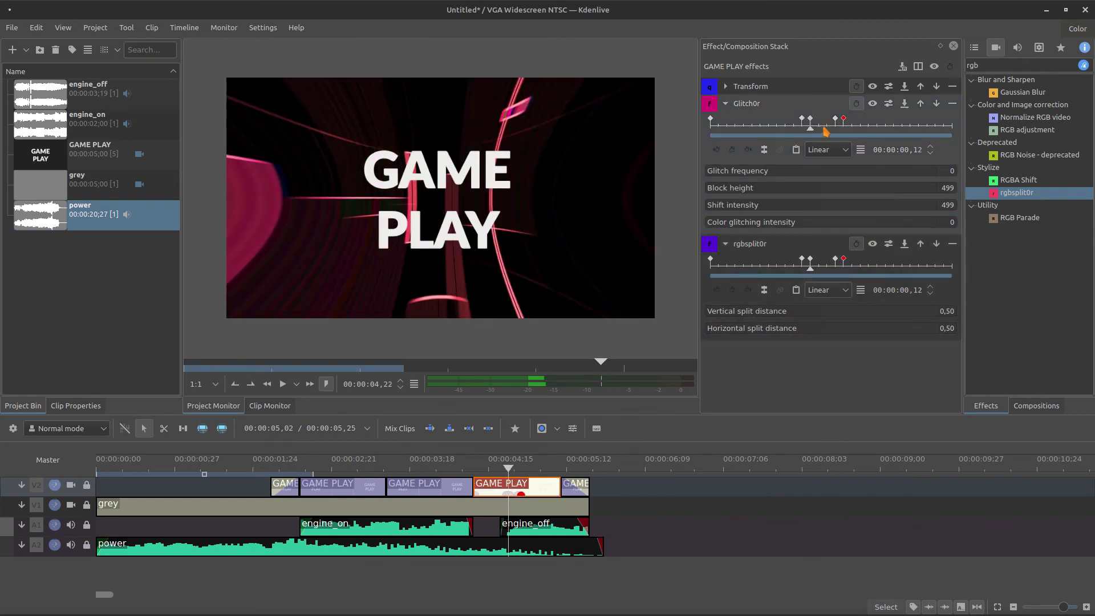
At the burst keyframe, set Glitch frequency 230, Block height 30 and Shift intensity 50
{"action": "mouse_move", "coordinate": [720, 174]}
{"action": "left_mouse_down"}
{"action": "mouse_move", "coordinate": [749, 176]}
{"action": "mouse_move", "coordinate": [716, 193]}
{"action": "left_mouse_up"}
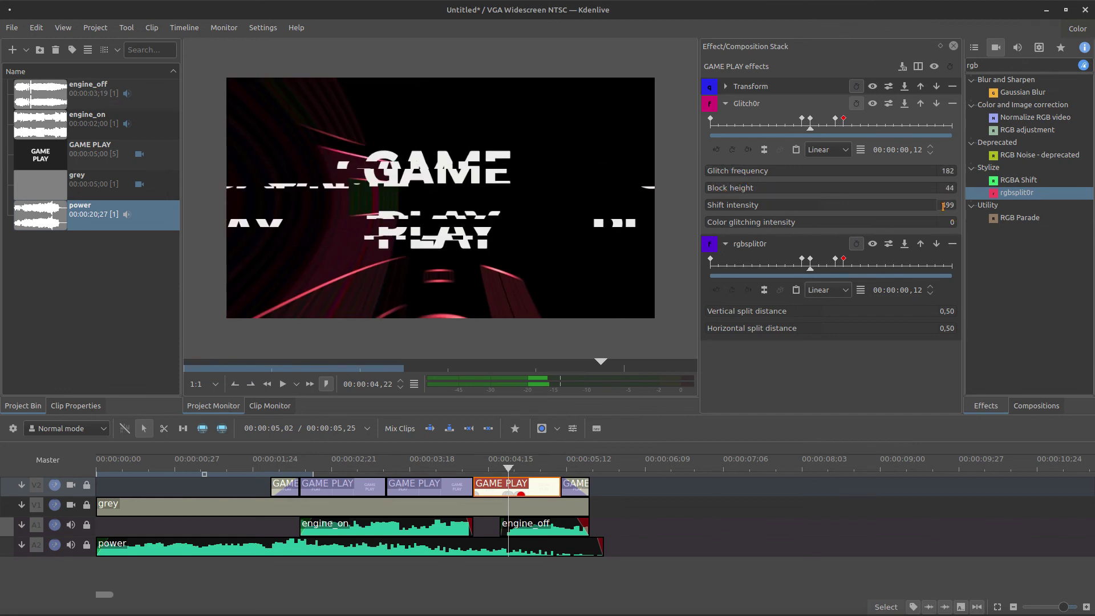
{"action": "left_click", "coordinate": [949, 187]}
{"action": "key", "text": "Return"}
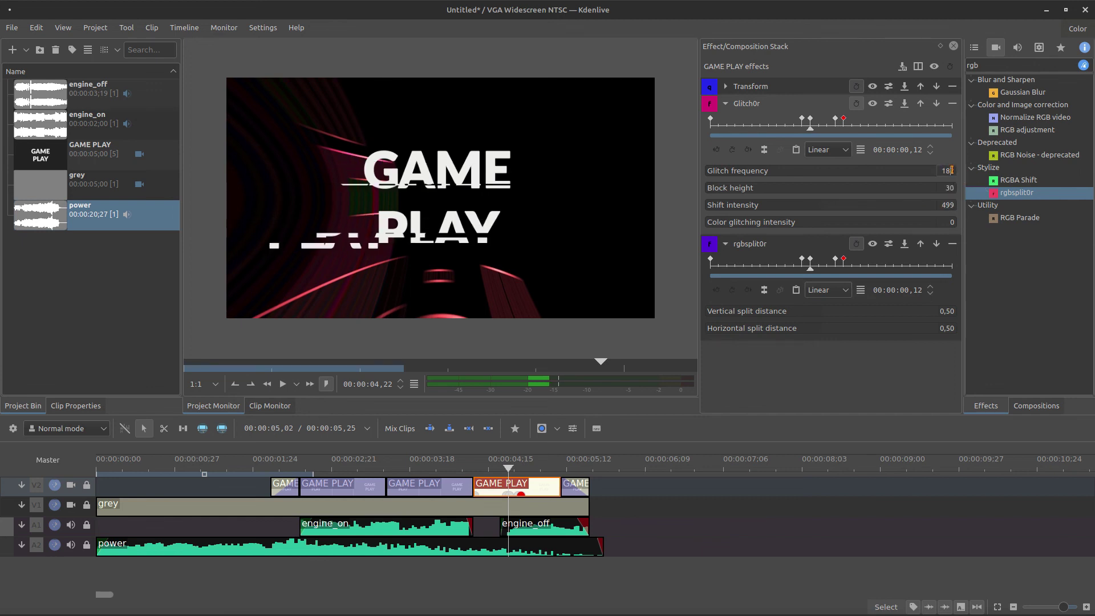
{"action": "type", "text": "230"}
{"action": "key", "text": "Tab"}
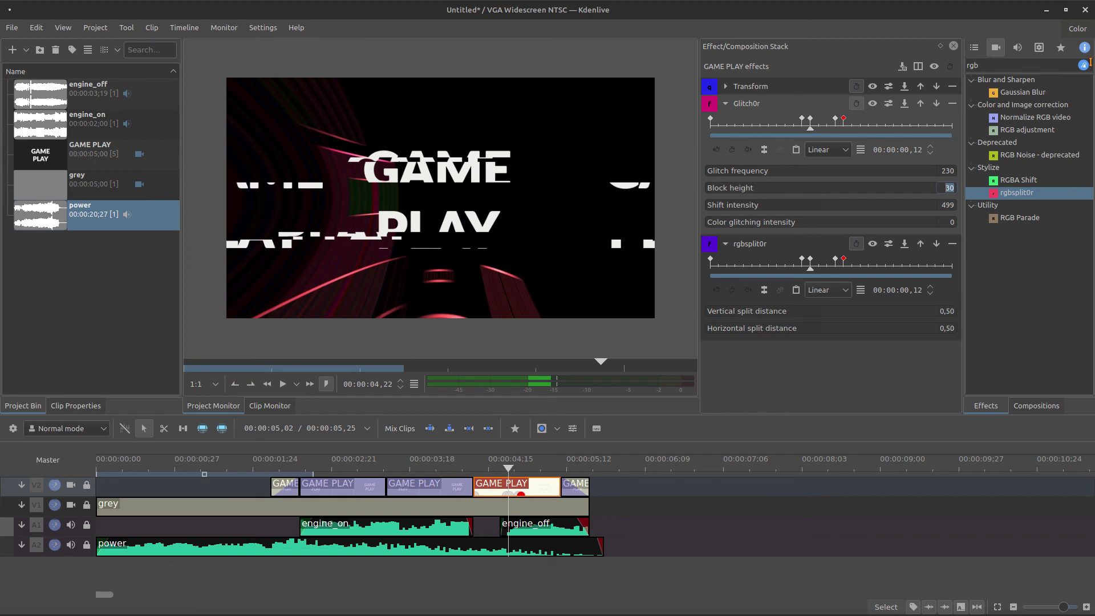
{"action": "key", "text": "Tab"}
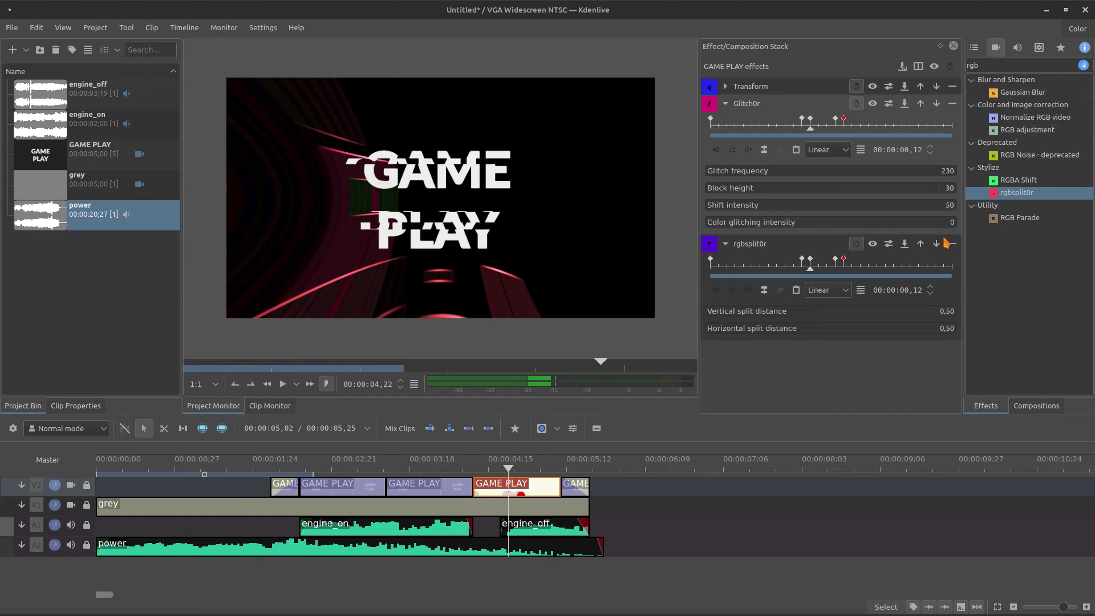
Enter Glitch0r values at the next burst keyframe and confirm the frame after is clean
{"action": "left_click", "coordinate": [837, 134]}
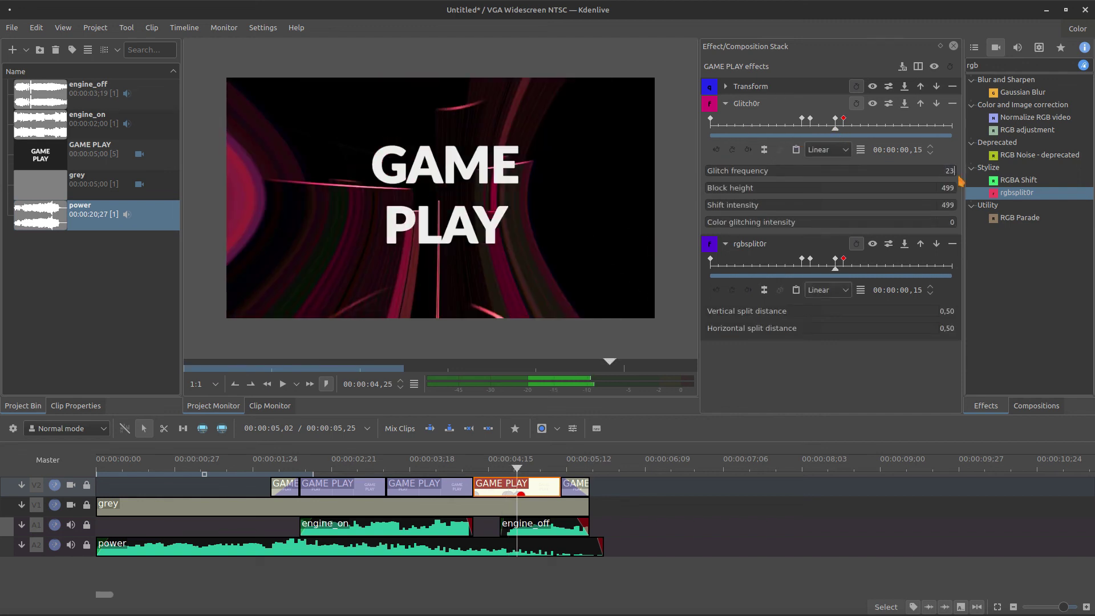
{"action": "type", "text": "0"}
{"action": "key", "text": "Tab"}
{"action": "type", "text": "30"}
{"action": "key", "text": "Tab"}
{"action": "type", "text": "50"}
{"action": "key", "text": "Tab"}
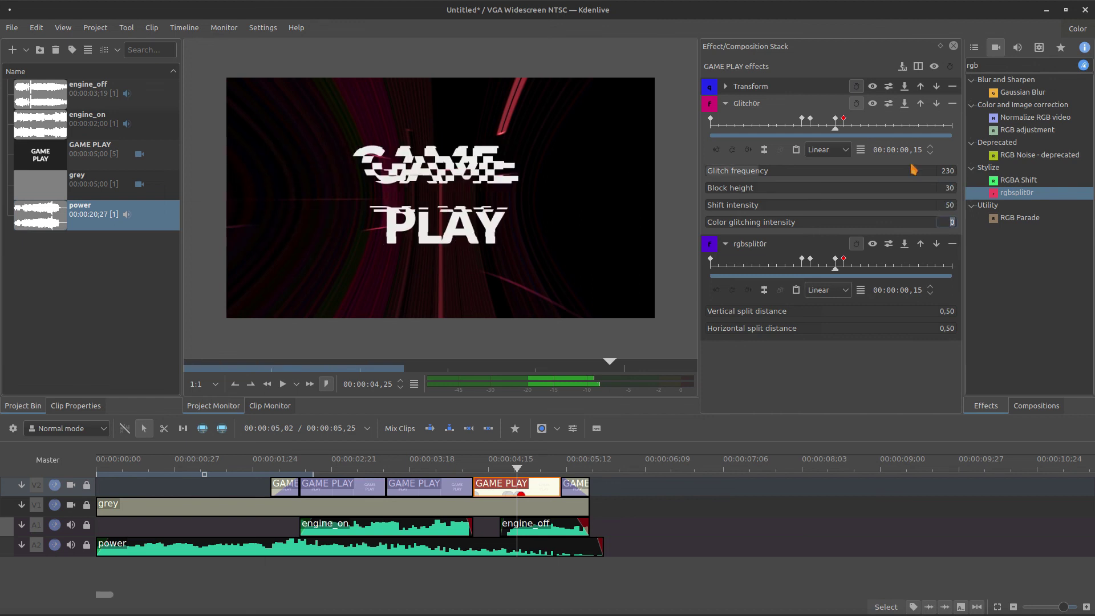
{"action": "left_click", "coordinate": [851, 134]}
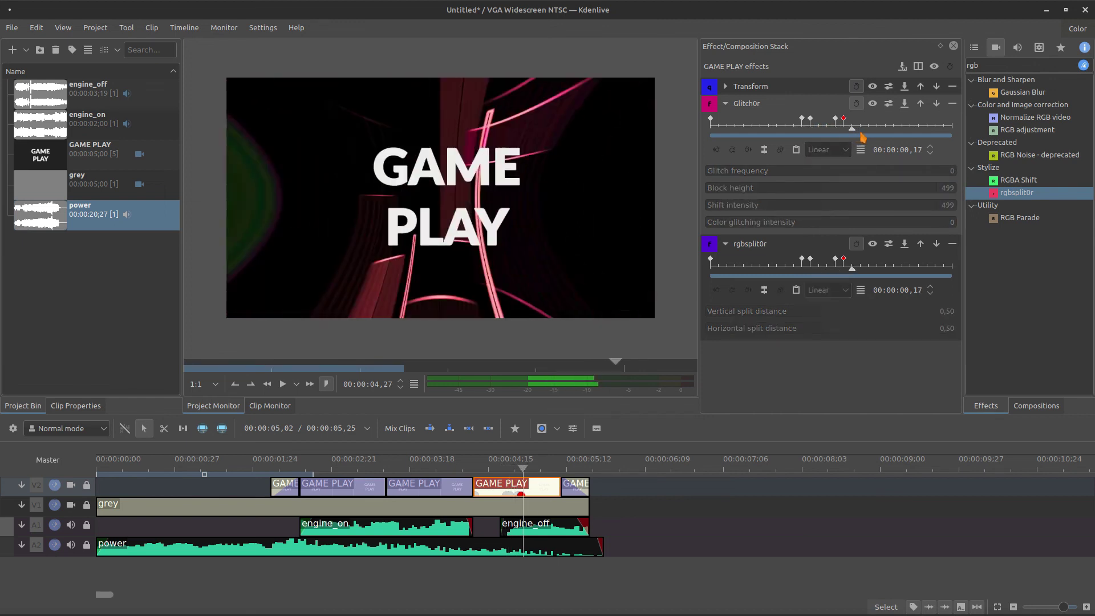
{"action": "left_click", "coordinate": [843, 134]}
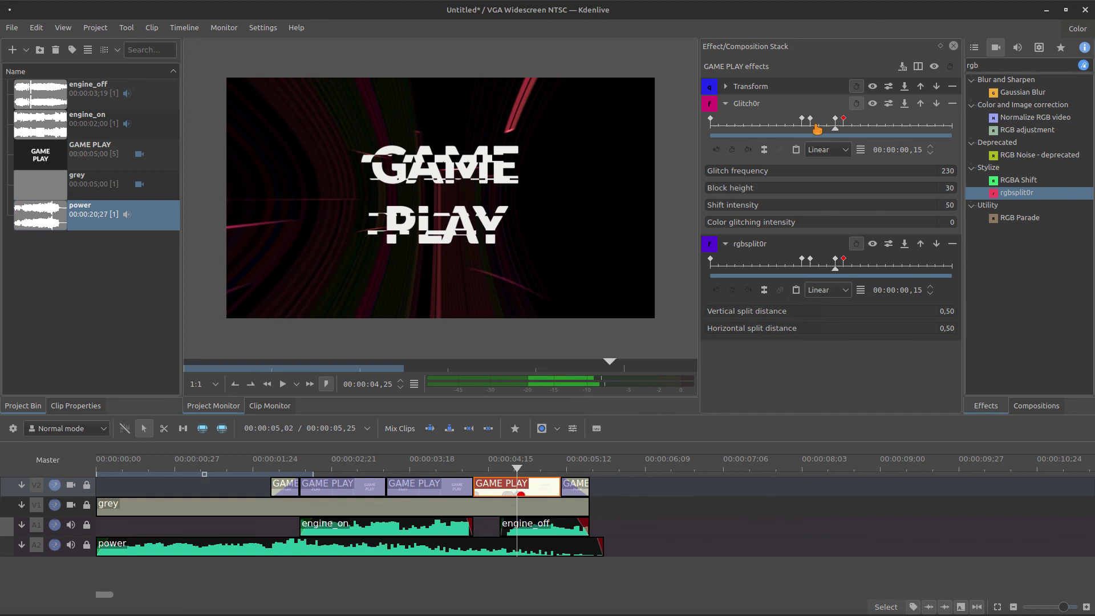
Set the rgbsplit0r Vertical split distance to 0,40 at the 00,15 burst keyframe
{"action": "left_click", "coordinate": [814, 133]}
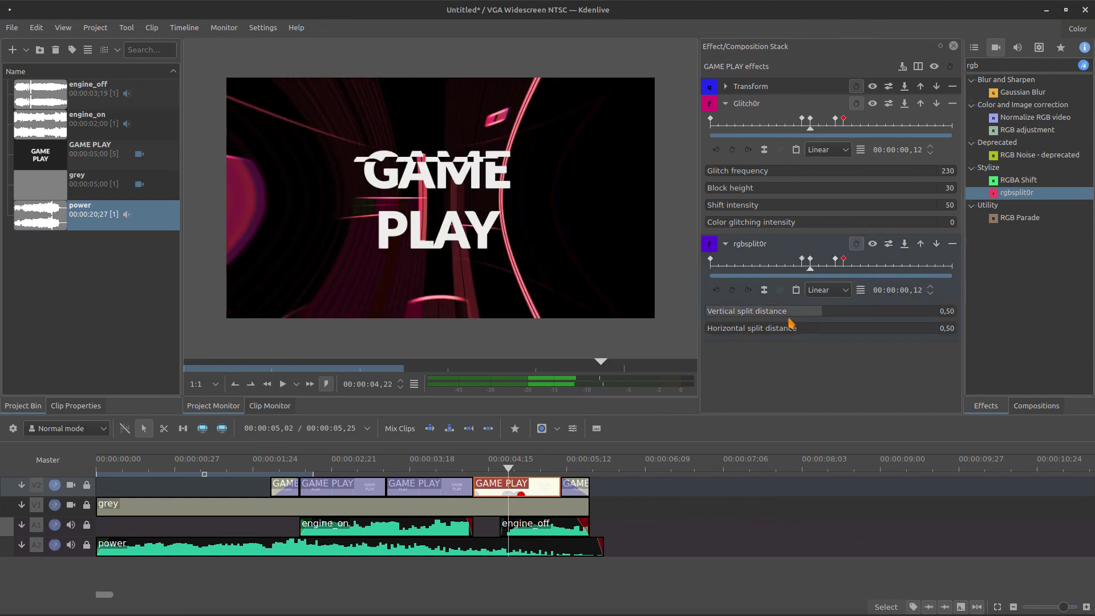
{"action": "left_click", "coordinate": [949, 311]}
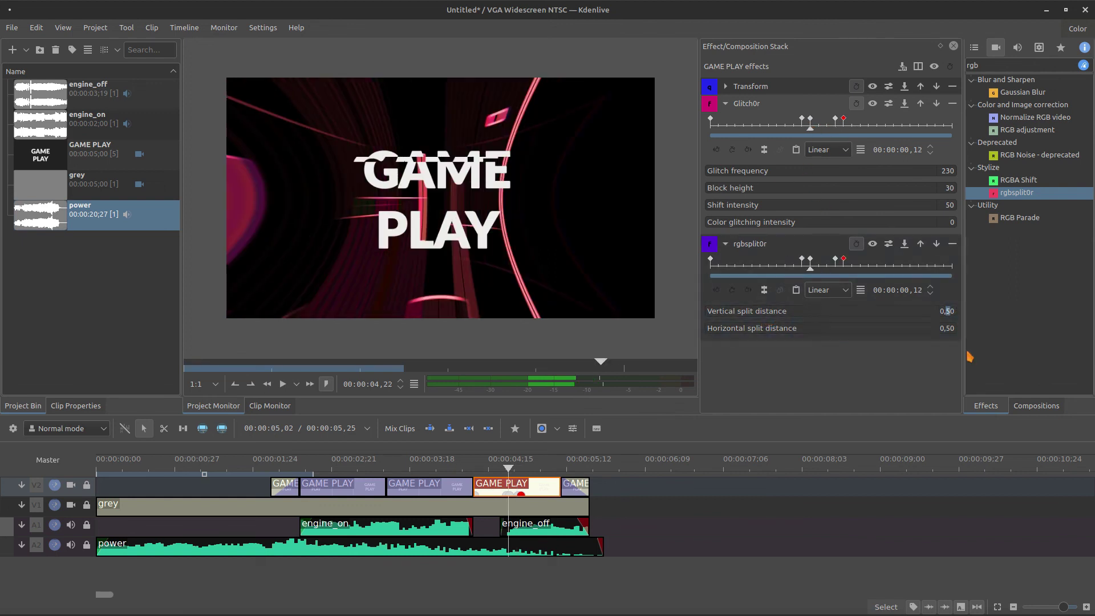
{"action": "left_click", "coordinate": [838, 133]}
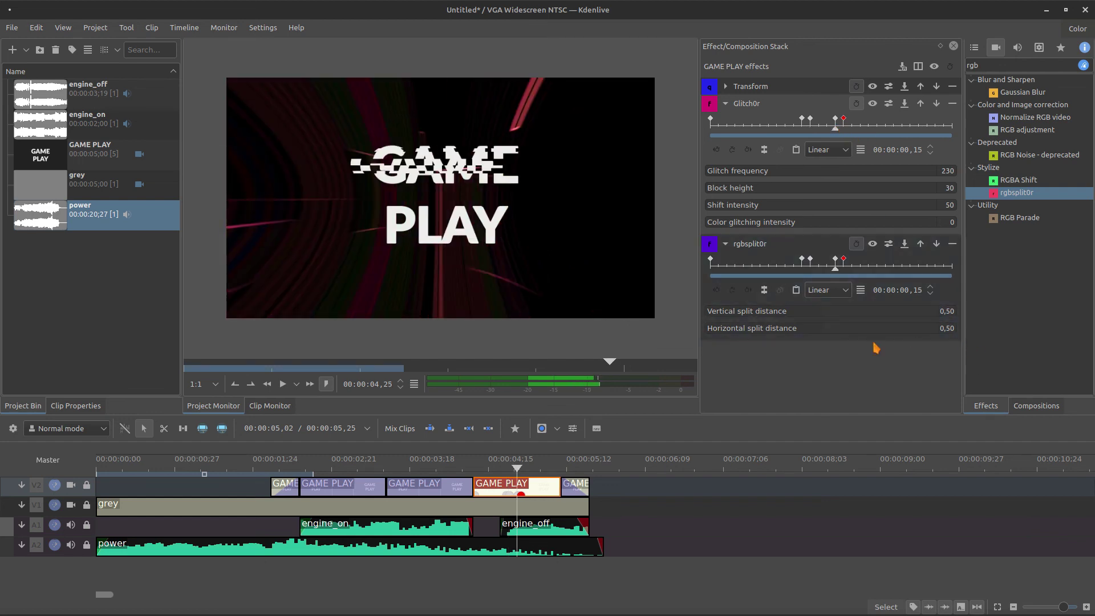
{"action": "key", "text": "BackSpace"}
{"action": "type", "text": "4"}
{"action": "key", "text": "Return"}
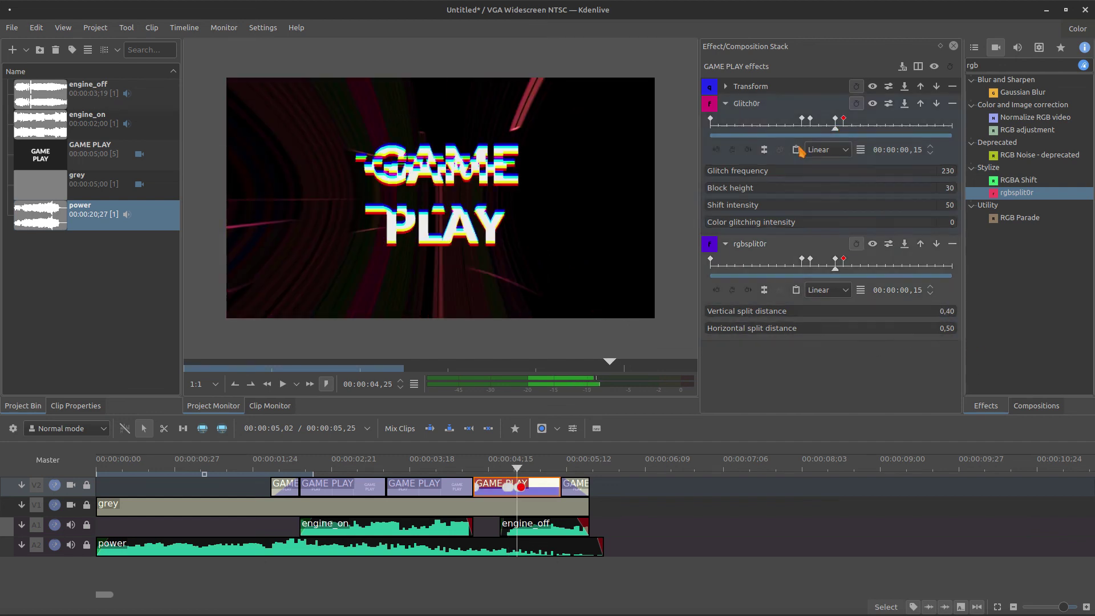
Play the title burst from the clip start and collapse the effect panels
{"action": "left_click_drag", "start_coordinate": [757, 129], "coordinate": [736, 137]}
{"action": "key", "text": "space"}
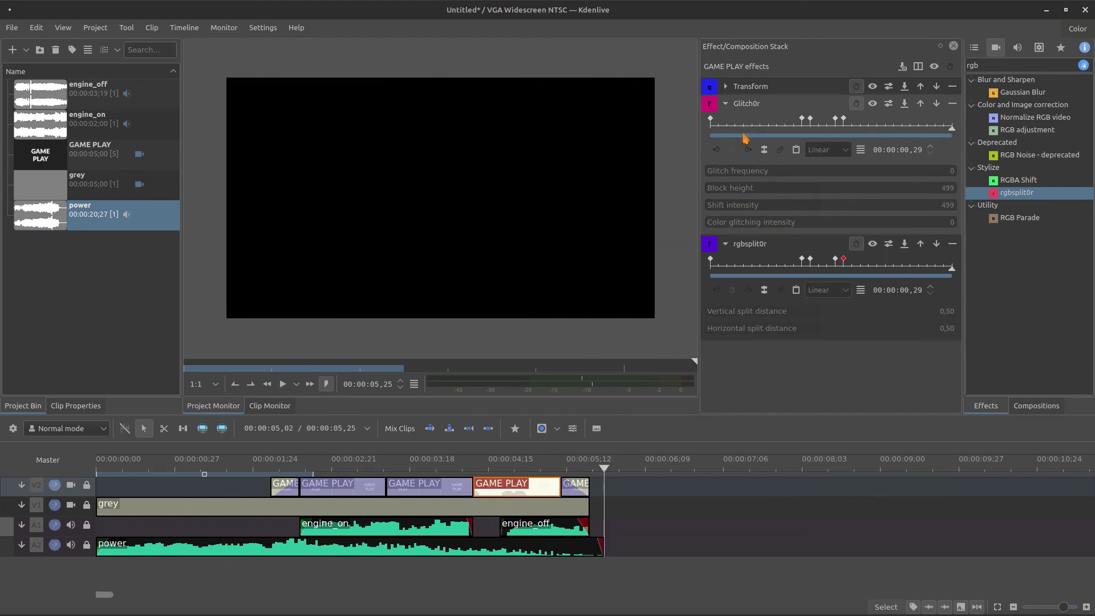
{"action": "left_click", "coordinate": [726, 103]}
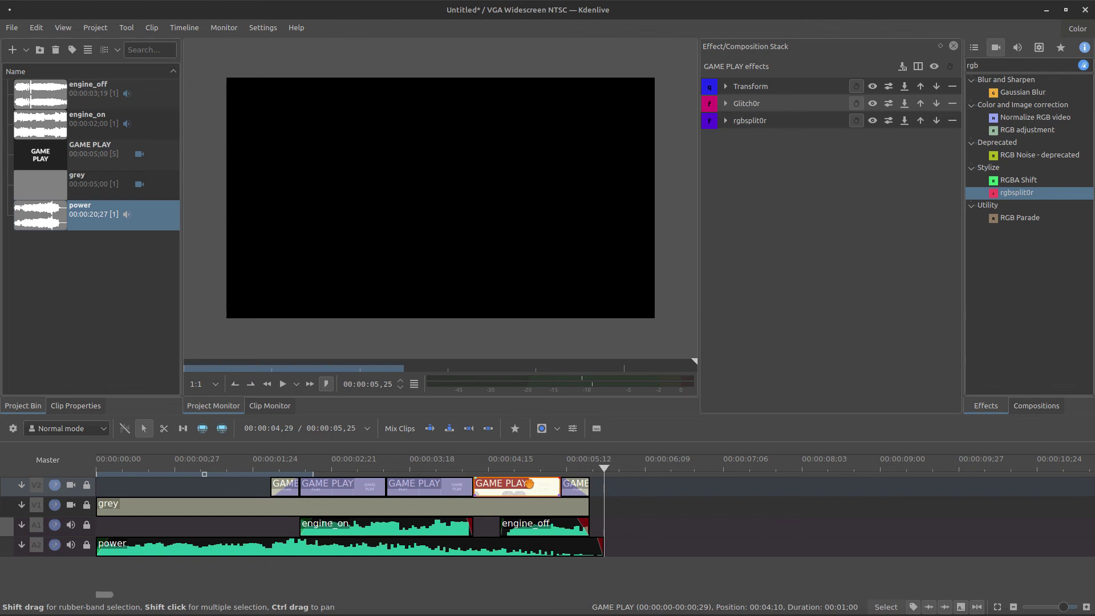
Copy the burst GAME PLAY clip and preview the earlier GAME PLAY title
{"action": "right_click", "coordinate": [529, 482]}
{"action": "left_click", "coordinate": [590, 188]}
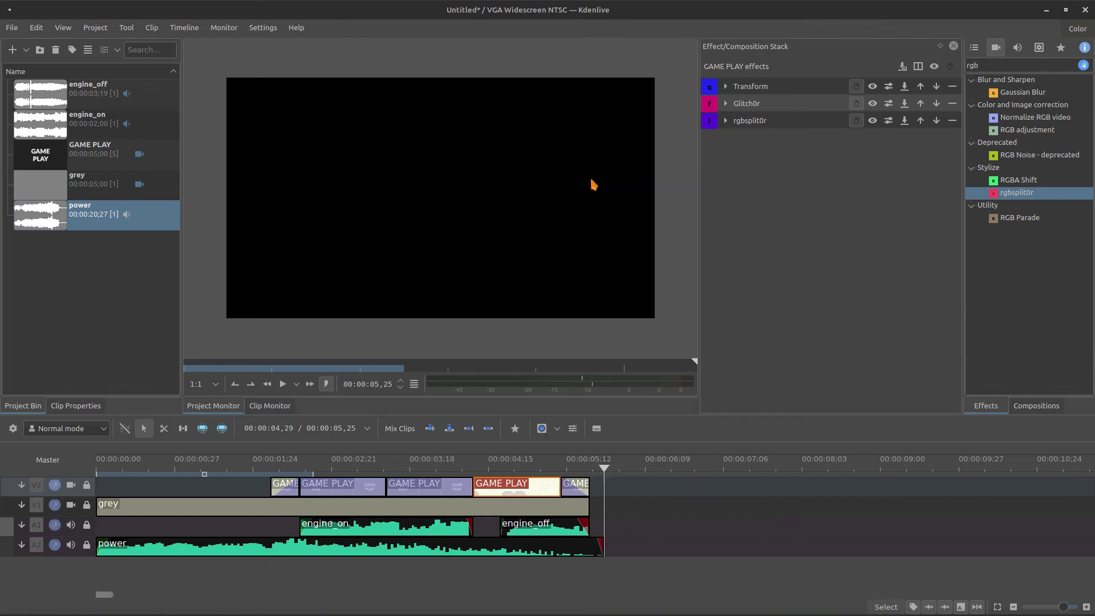
{"action": "left_click", "coordinate": [354, 467]}
{"action": "left_click", "coordinate": [305, 470]}
{"action": "key", "text": "space"}
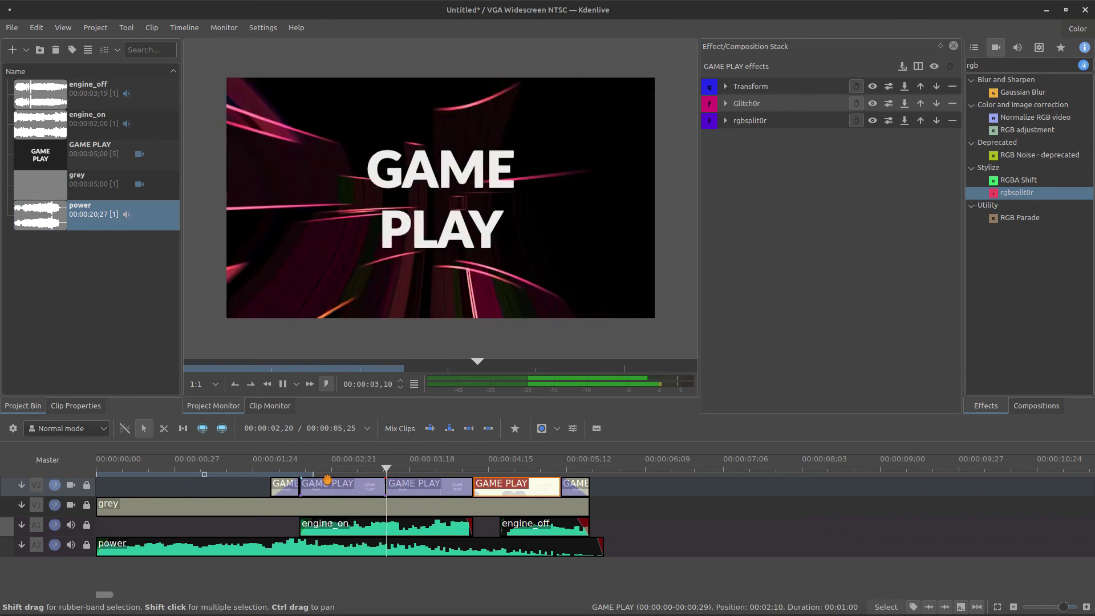
{"action": "left_click", "coordinate": [347, 475]}
{"action": "key", "text": "space"}
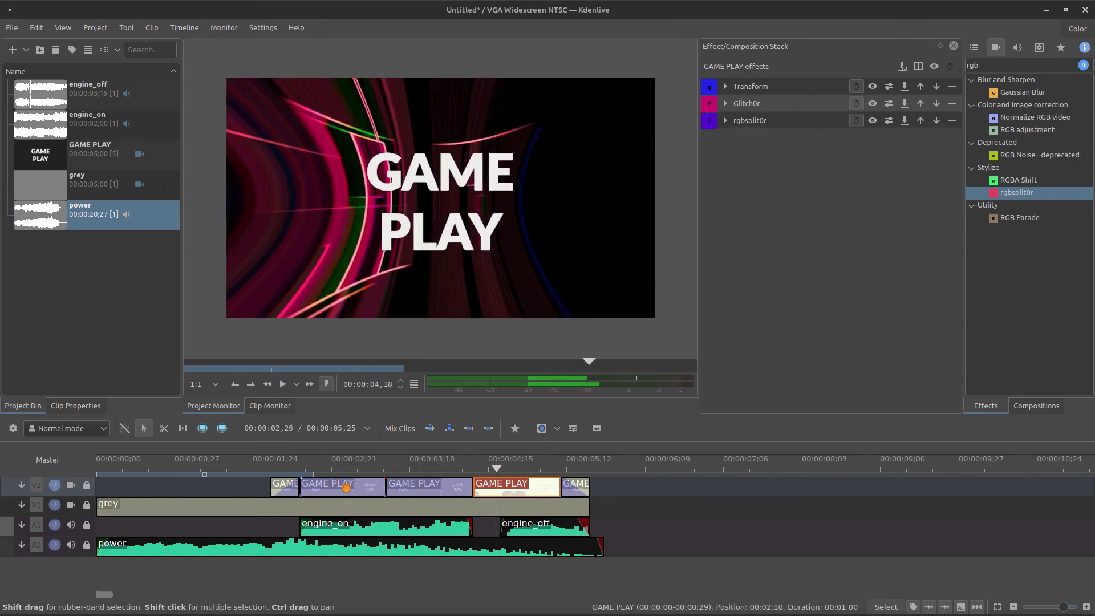
Paste the effects onto the earlier clip, delete the duplicate Transform, and expand Glitch0r
{"action": "right_click", "coordinate": [355, 490]}
{"action": "left_click", "coordinate": [441, 198]}
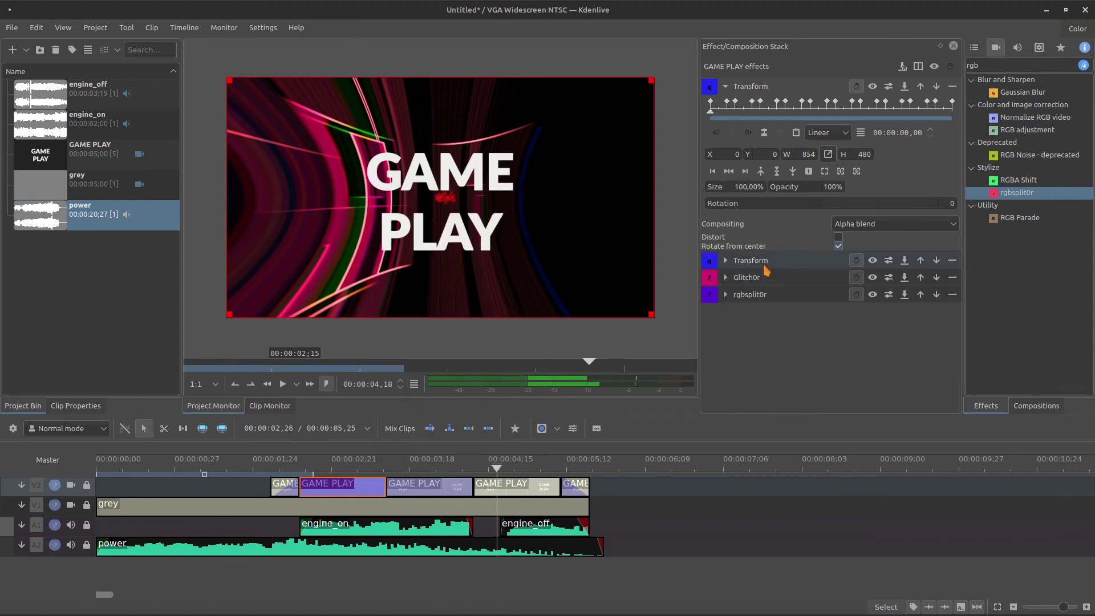
{"action": "left_click", "coordinate": [952, 260]}
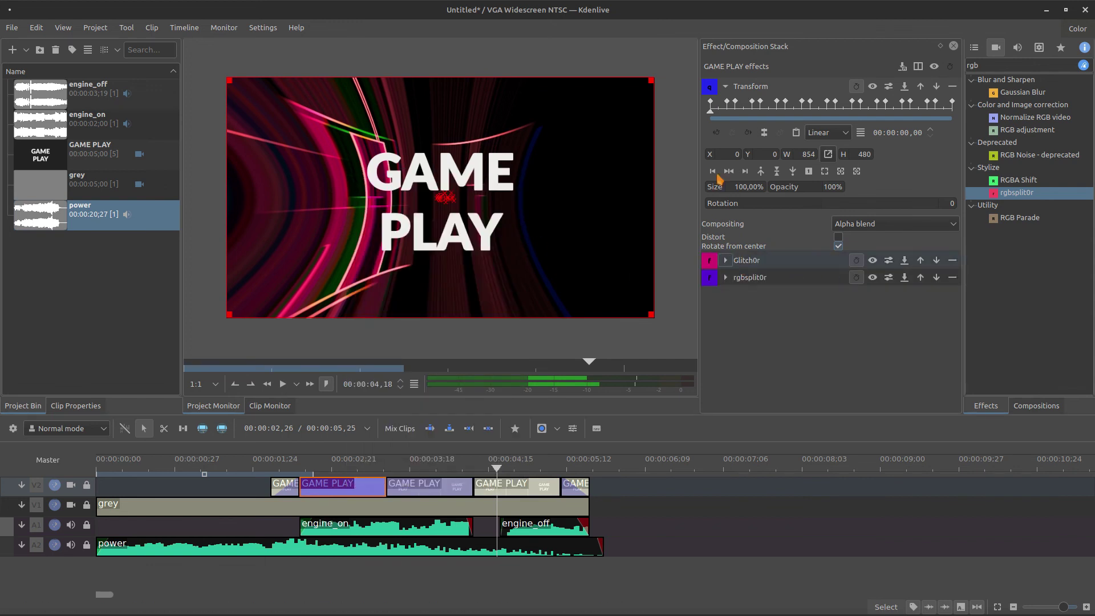
{"action": "left_click", "coordinate": [725, 86]}
{"action": "left_click", "coordinate": [724, 103]}
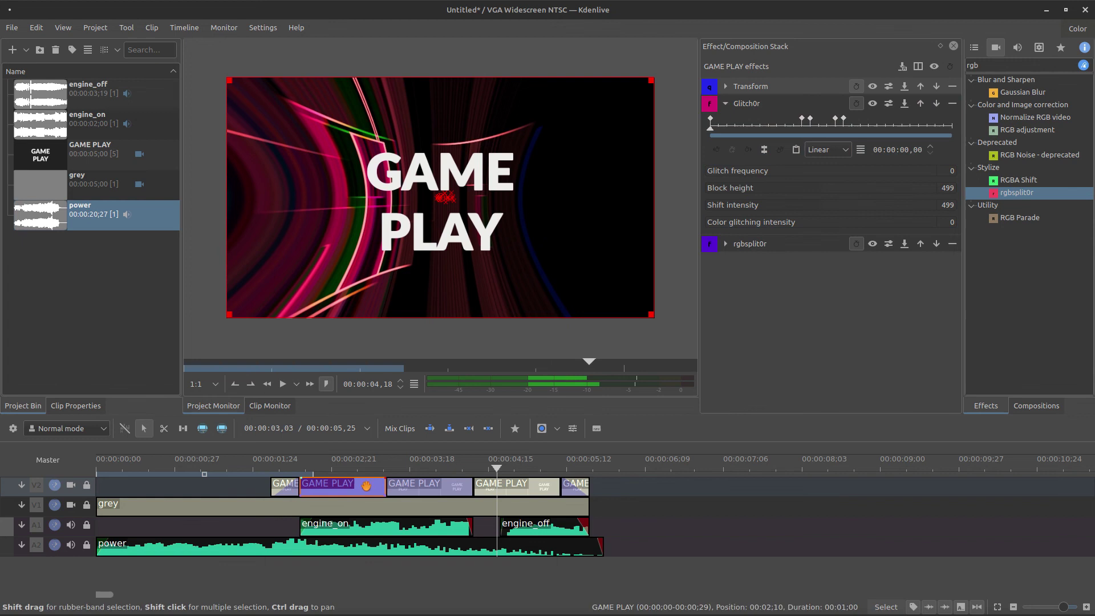
Preview the pasted glitch, then shift the four Glitch0r keyframes slightly later
{"action": "left_click_drag", "start_coordinate": [345, 471], "coordinate": [317, 471]}
{"action": "key", "text": "space"}
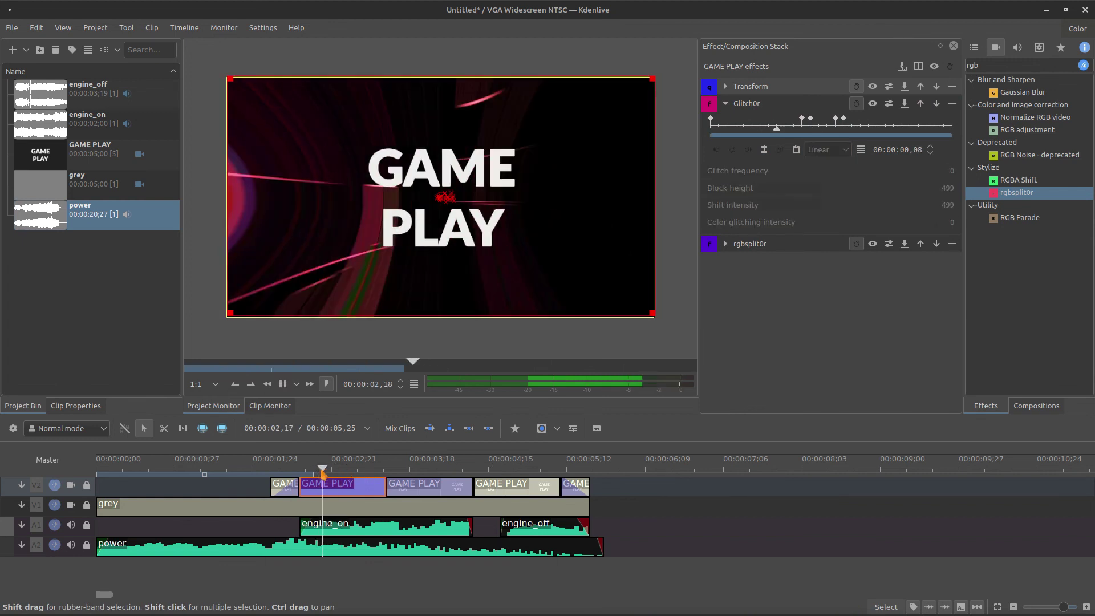
{"action": "key", "text": "space"}
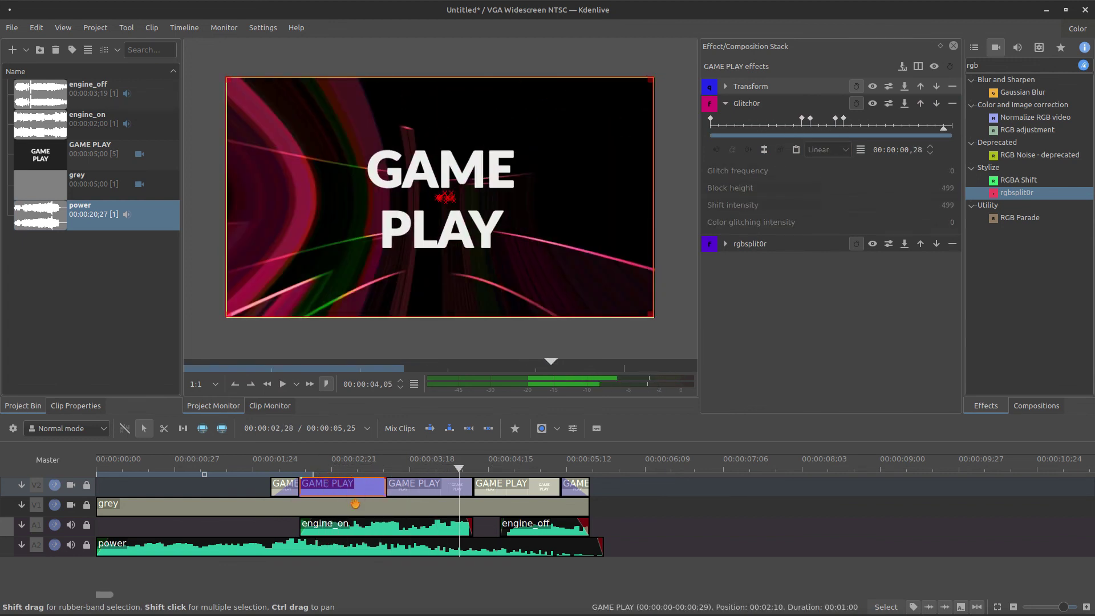
{"action": "left_click", "coordinate": [781, 104]}
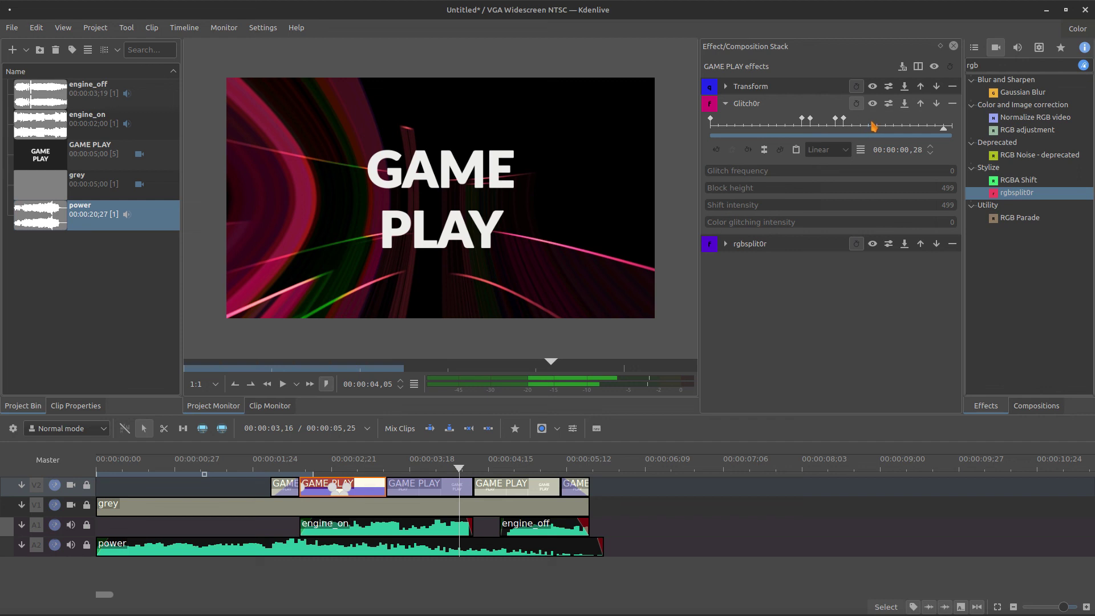
{"action": "left_click_drag", "start_coordinate": [874, 126], "coordinate": [800, 128]}
{"action": "left_click", "coordinate": [846, 121]}
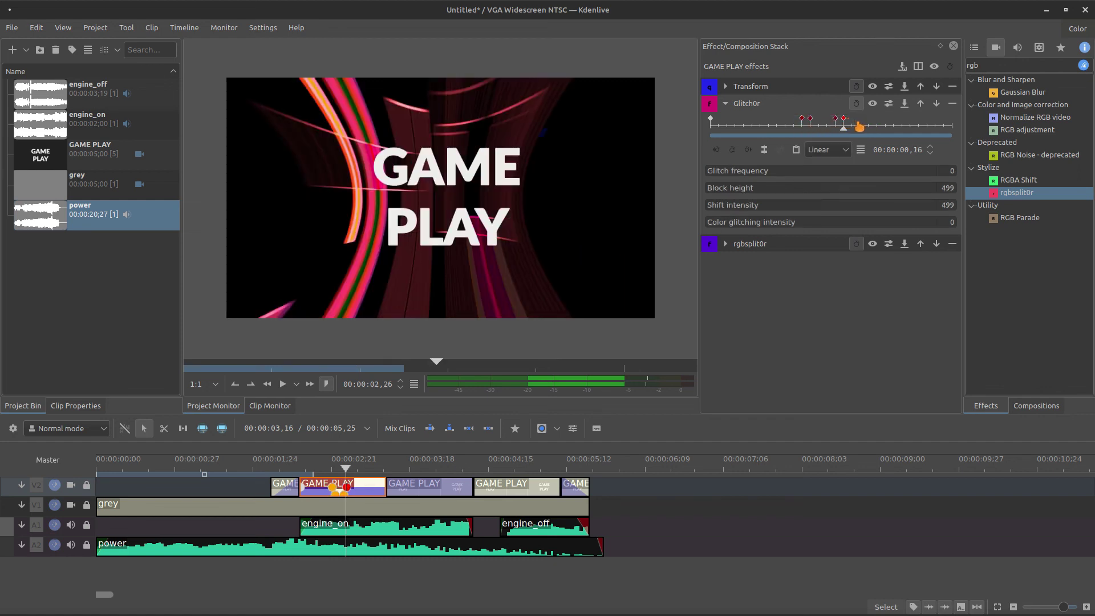
{"action": "left_click_drag", "start_coordinate": [859, 127], "coordinate": [881, 127]}
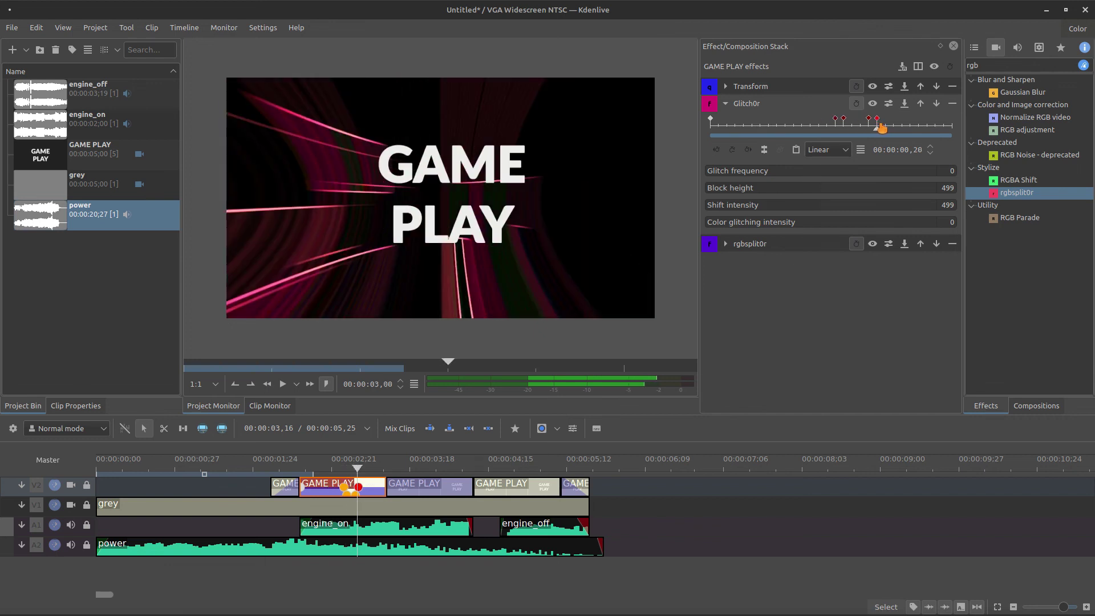
Shift the four rgbsplit0r keyframes later to match the glitch burst
{"action": "left_click", "coordinate": [727, 244]}
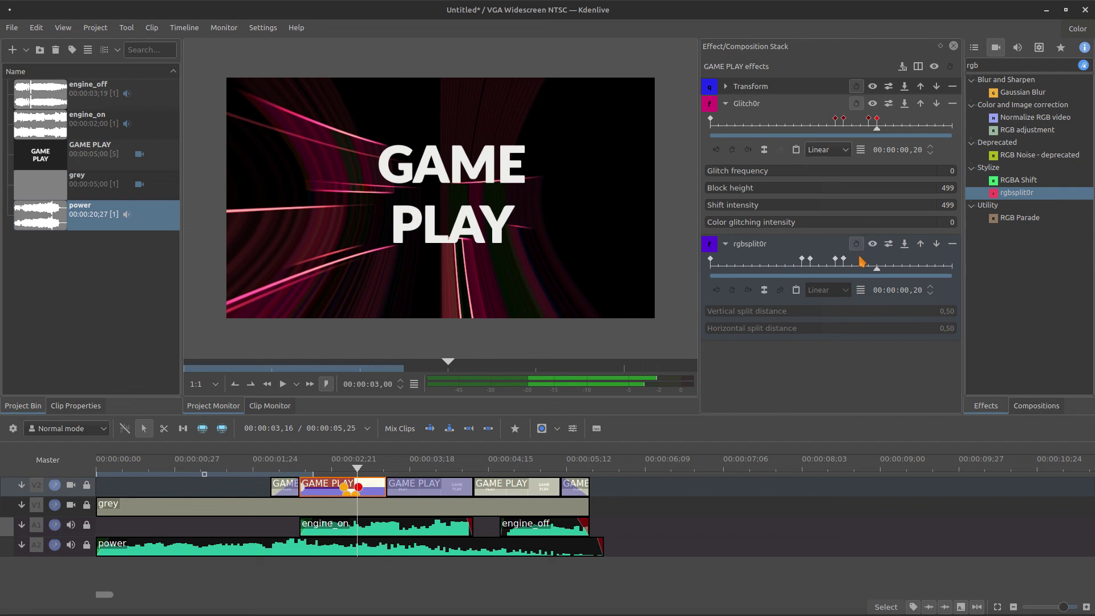
{"action": "left_click_drag", "start_coordinate": [863, 260], "coordinate": [802, 269]}
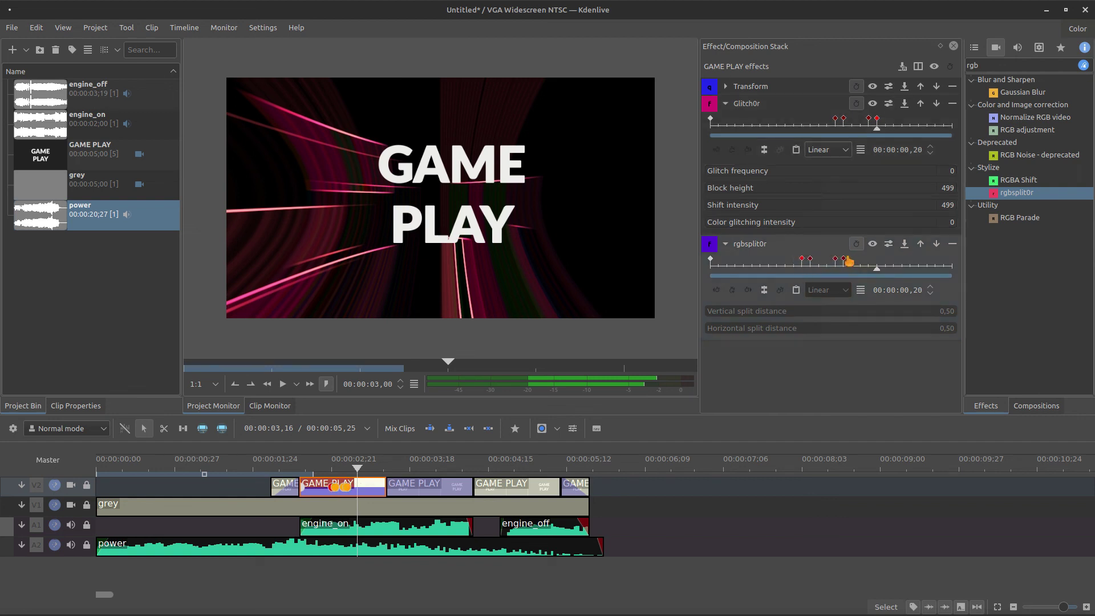
{"action": "left_click_drag", "start_coordinate": [846, 264], "coordinate": [882, 264]}
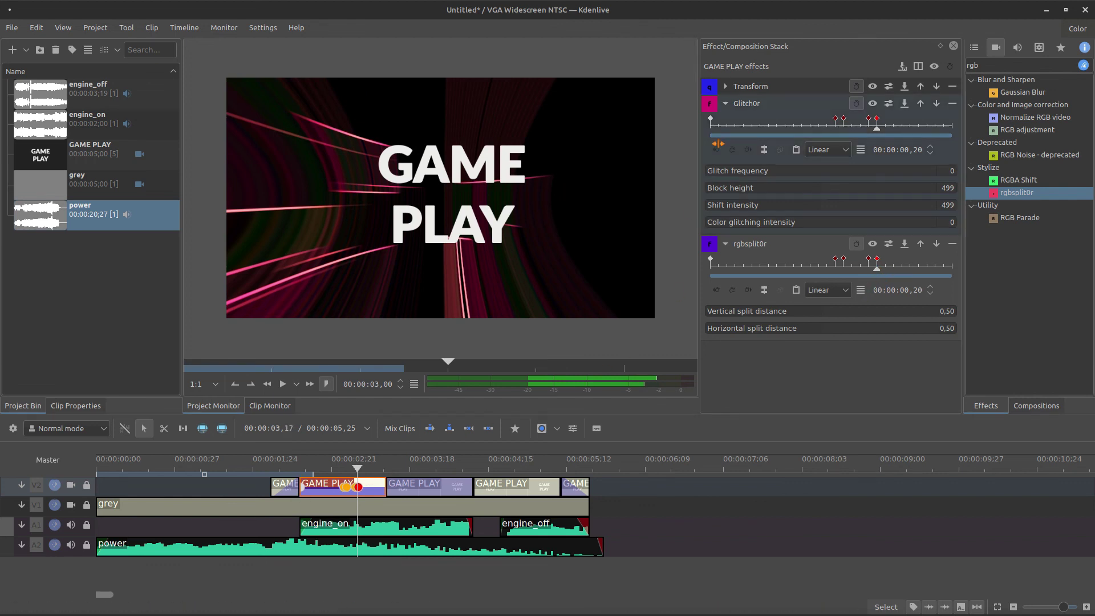
Collapse Glitch0r, deselect the title clip, and play the project from the start
{"action": "left_click", "coordinate": [726, 103]}
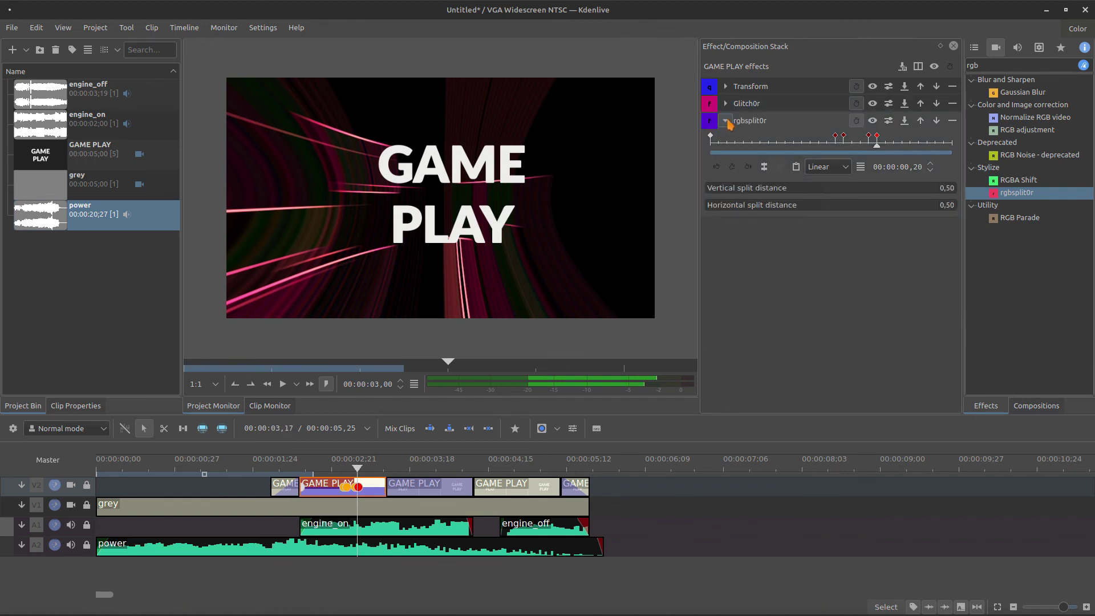
{"action": "left_click", "coordinate": [219, 494]}
{"action": "key", "text": "Home"}
{"action": "key", "text": "space"}
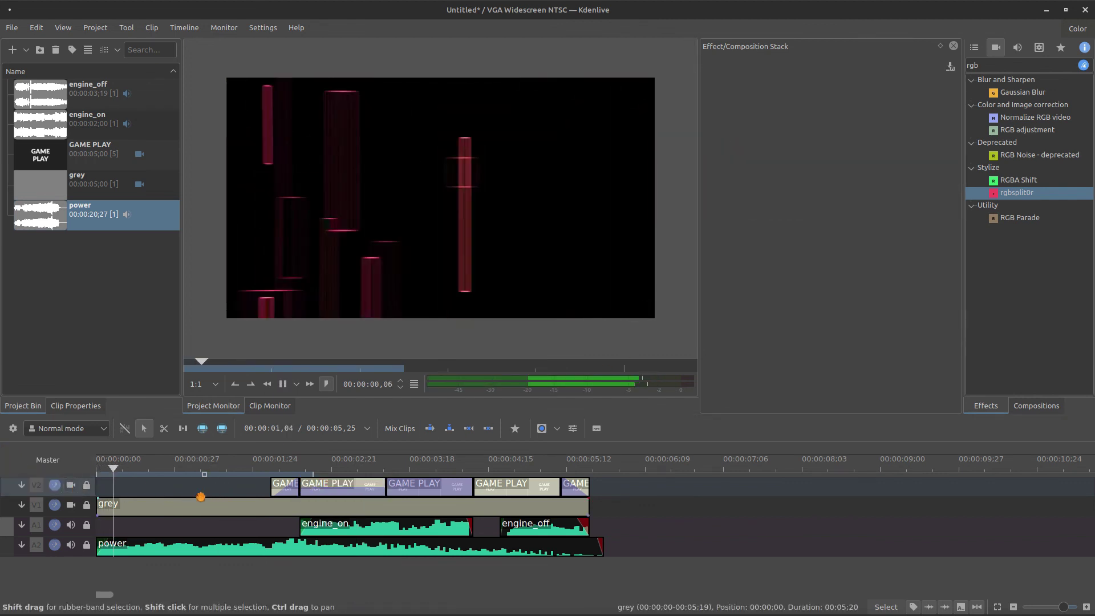